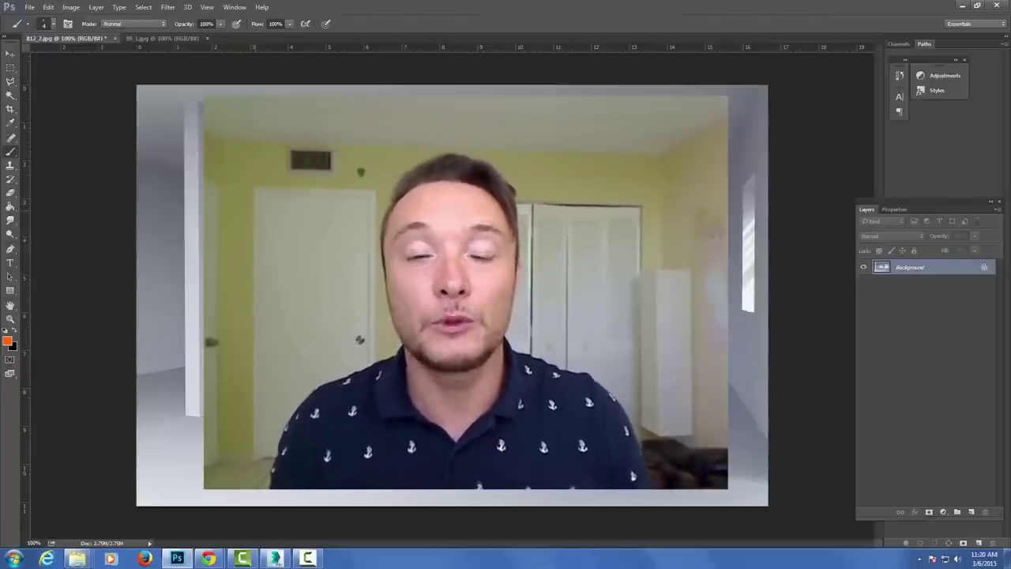
# Bring the 99_1.jpg render with slatted blinds to the front in Photoshop
pyautogui.click(158, 37)
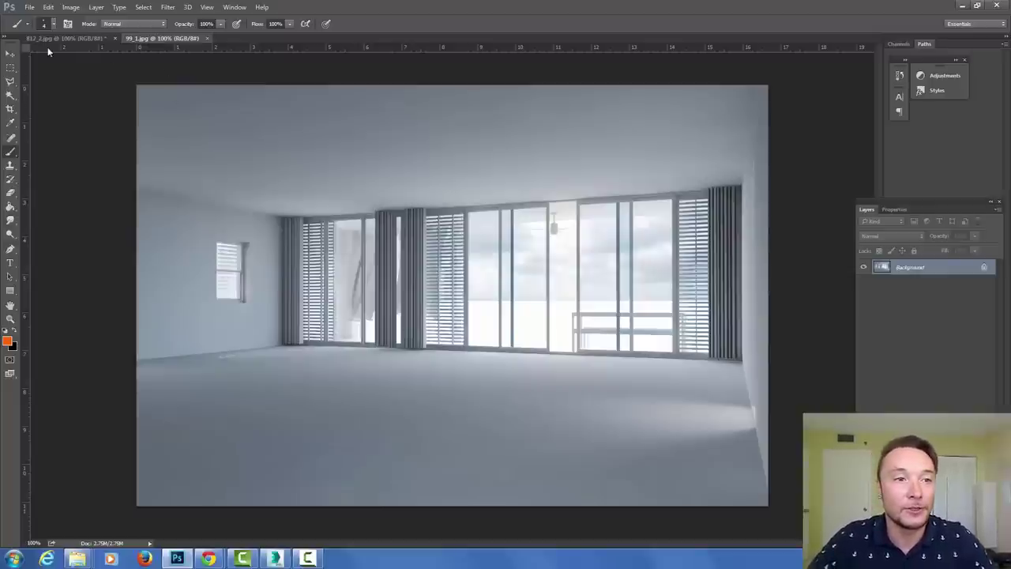
# Sketch a rough orange furniture outline left of the windows on 812_2.jpg, then return to 3ds Max
pyautogui.click(78, 37)
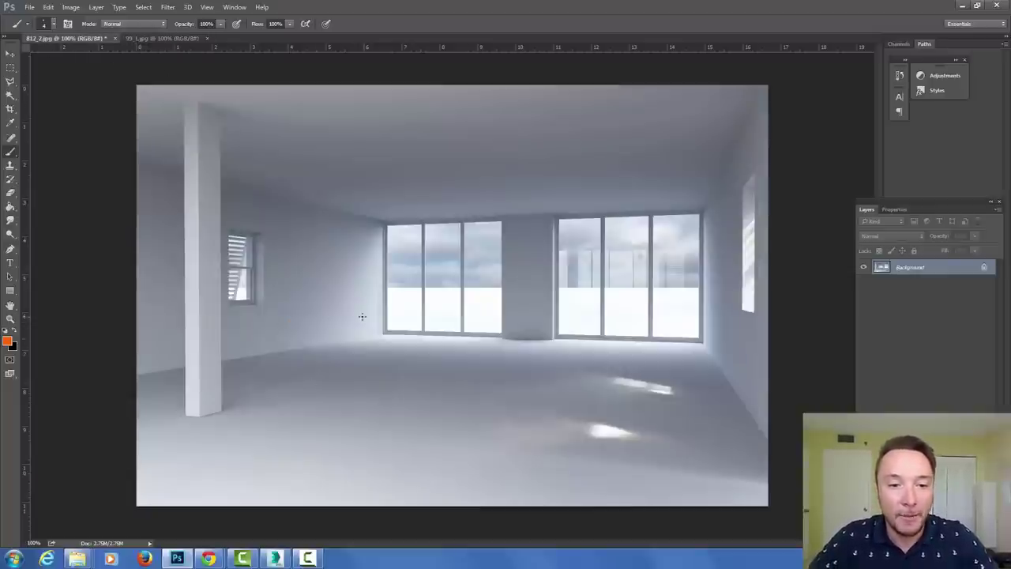
pyautogui.moveTo(377, 313)
pyautogui.keyDown('shift'); pyautogui.mouseDown()
pyautogui.moveTo(393, 346)
pyautogui.moveTo(383, 335)
pyautogui.mouseUp(); pyautogui.keyUp('shift')
pyautogui.keyDown('shift'); pyautogui.click(310, 350); pyautogui.keyUp('shift')
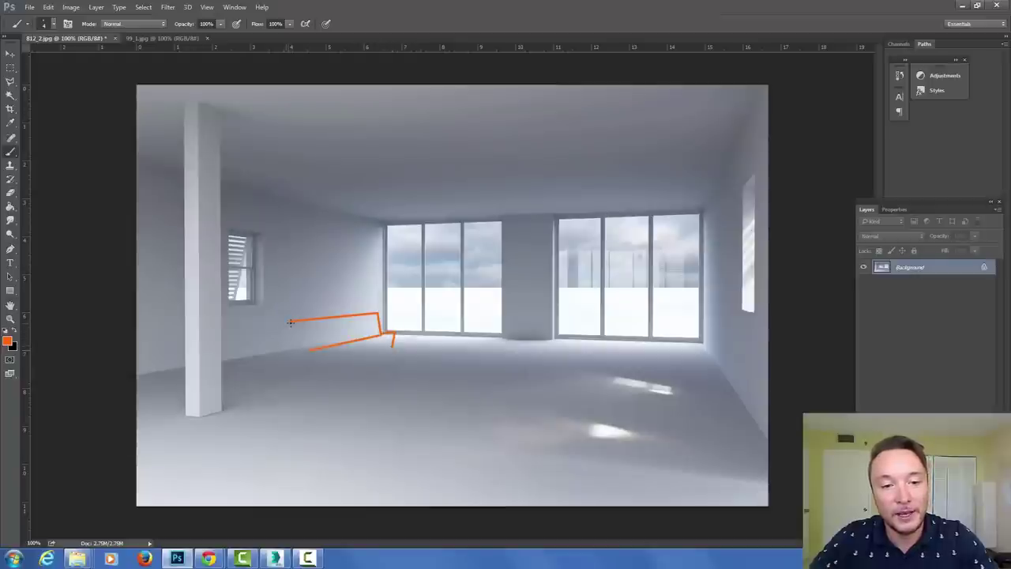
pyautogui.keyDown('shift'); pyautogui.click(291, 321); pyautogui.keyUp('shift')
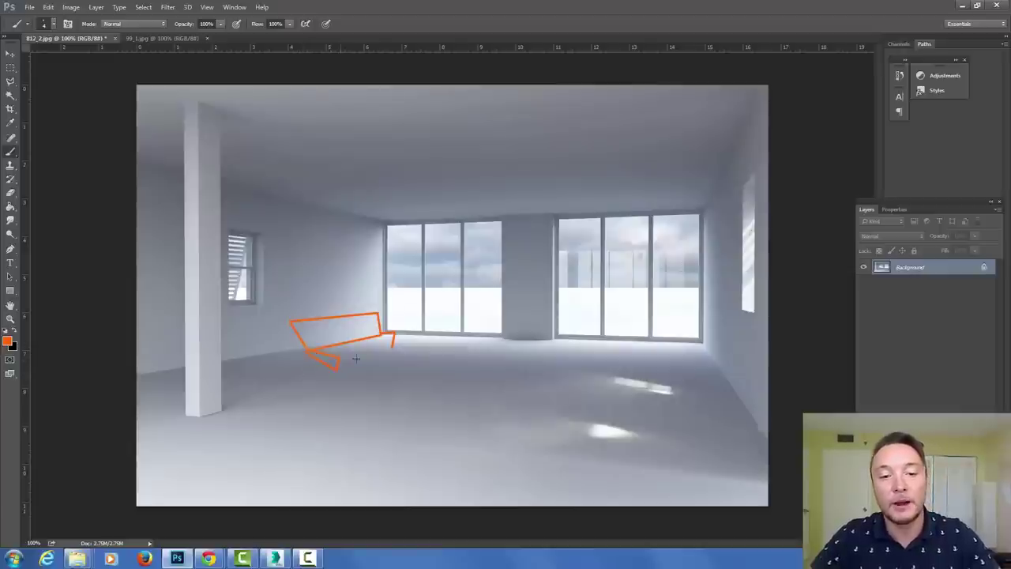
pyautogui.keyDown('shift'); pyautogui.click(377, 335); pyautogui.keyUp('shift')
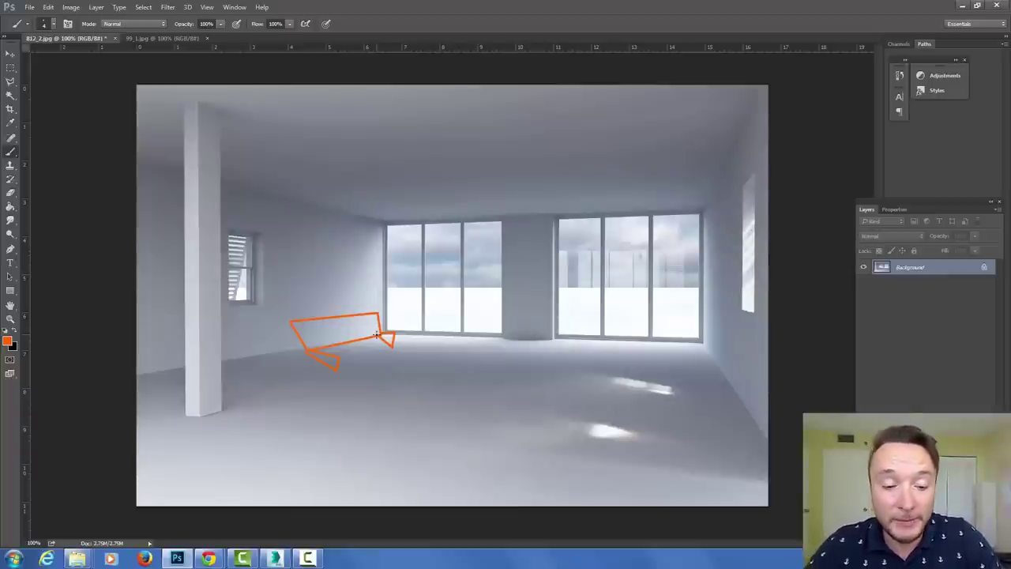
pyautogui.click(275, 559)
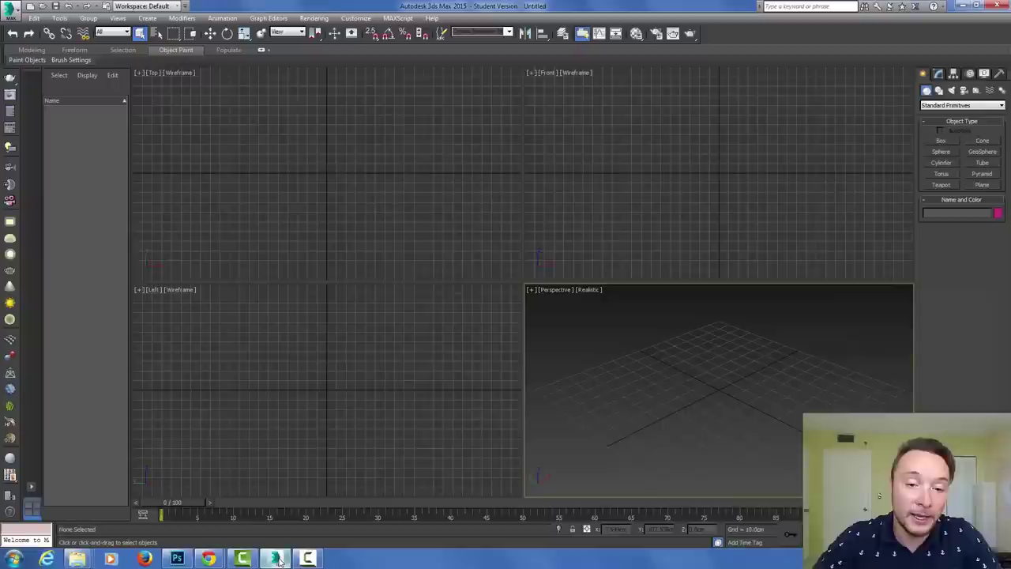
# Import 99-nointeriors.fbx from CUBICCO_InteriorDesignChallenge using the default FBX import settings
pyautogui.click(16, 14)
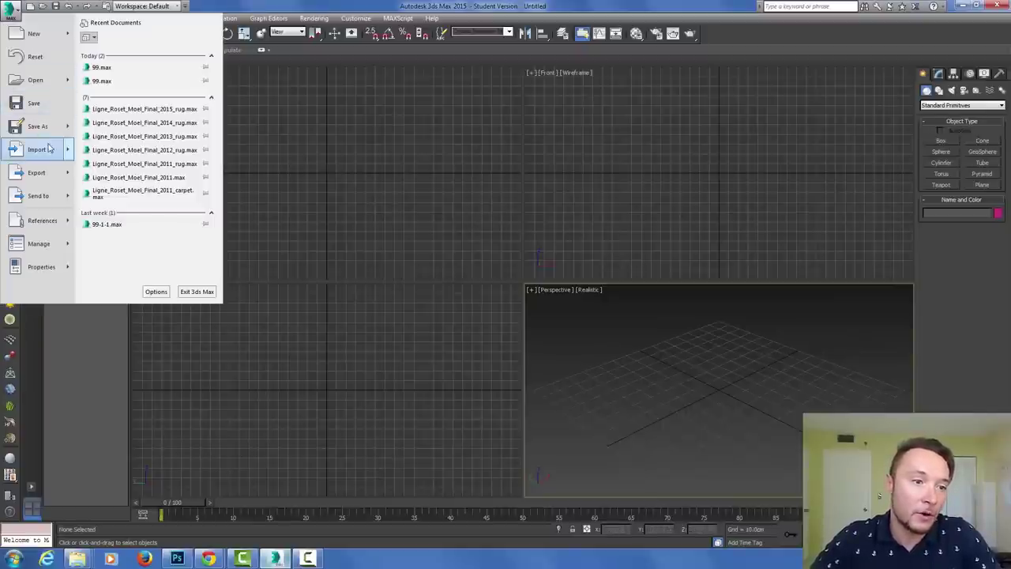
pyautogui.moveTo(48, 150)
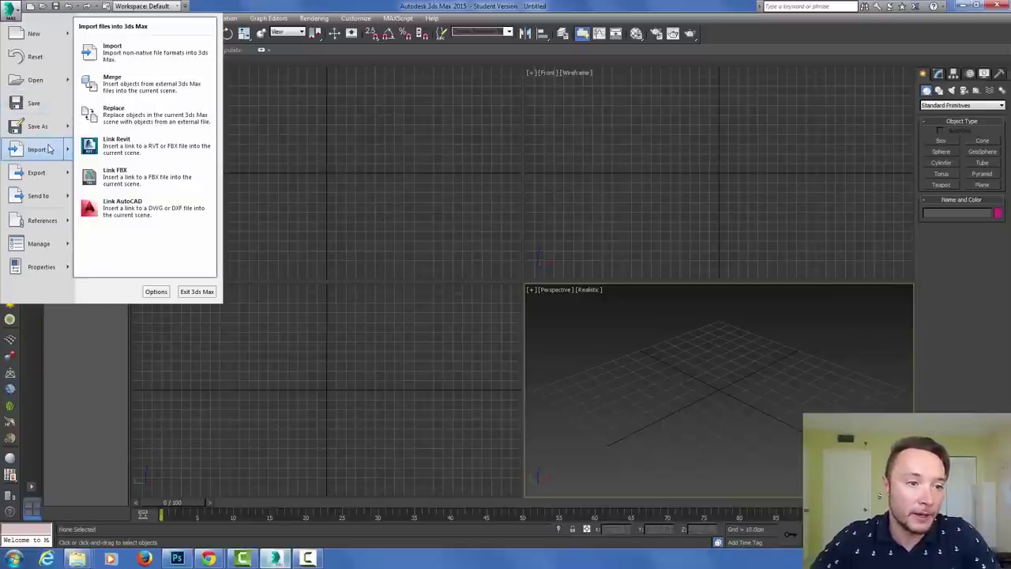
pyautogui.click(155, 55)
pyautogui.click(188, 44)
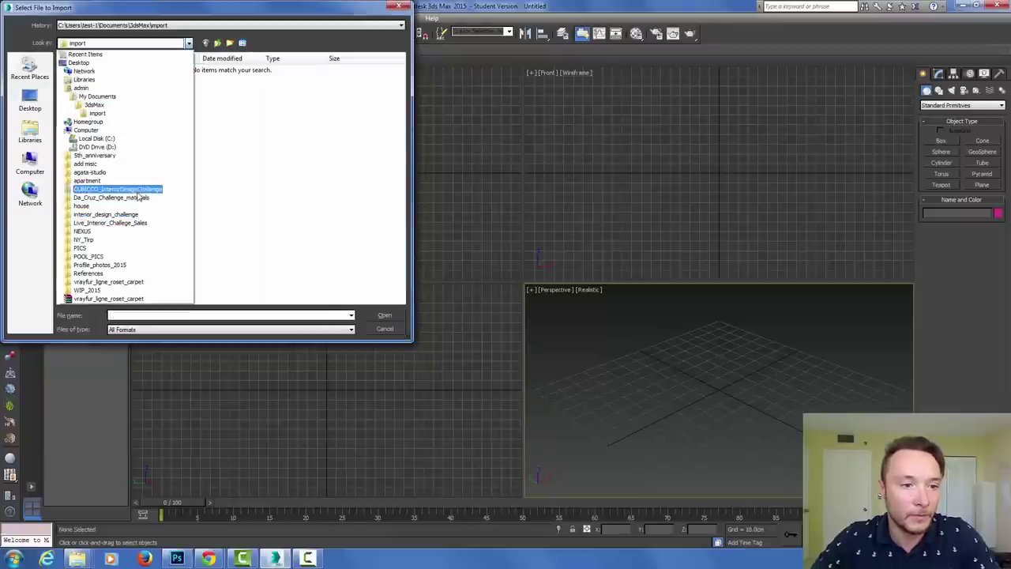
pyautogui.click(118, 189)
pyautogui.click(142, 93)
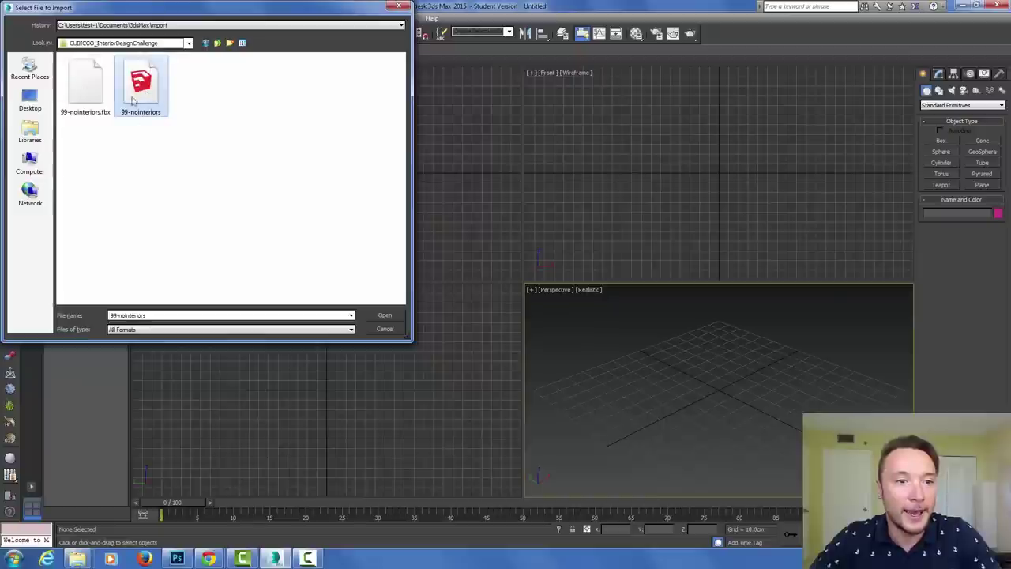
pyautogui.click(96, 87)
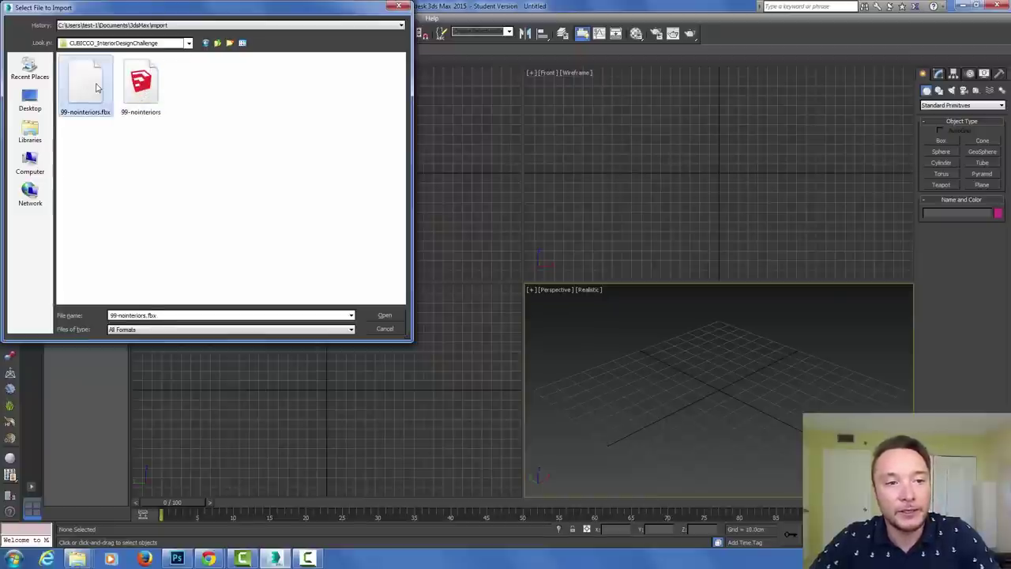
pyautogui.doubleClick(96, 87)
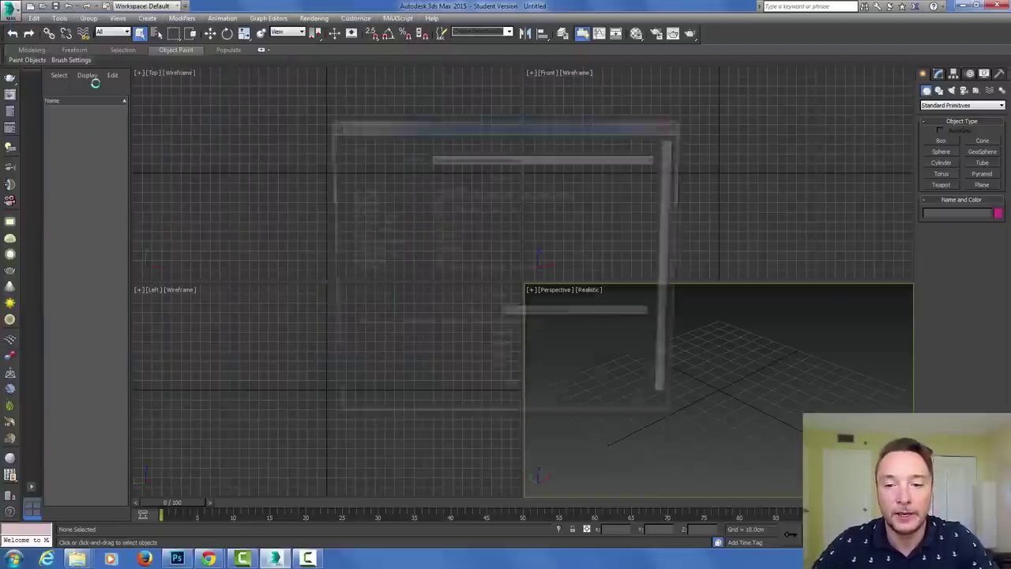
pyautogui.click(581, 417)
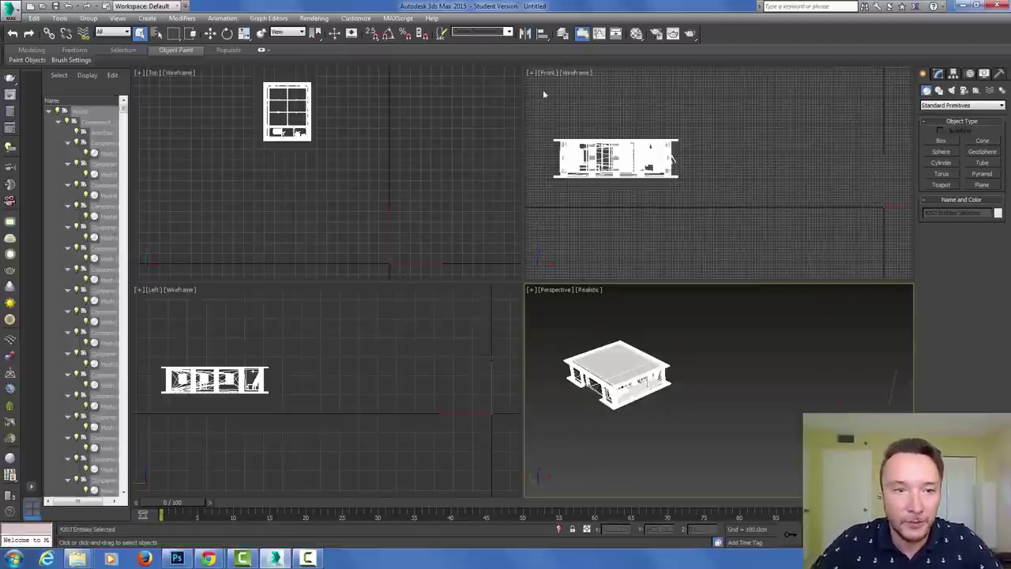
# Marquee-select all 2031 objects of the imported house model
pyautogui.click(210, 34)
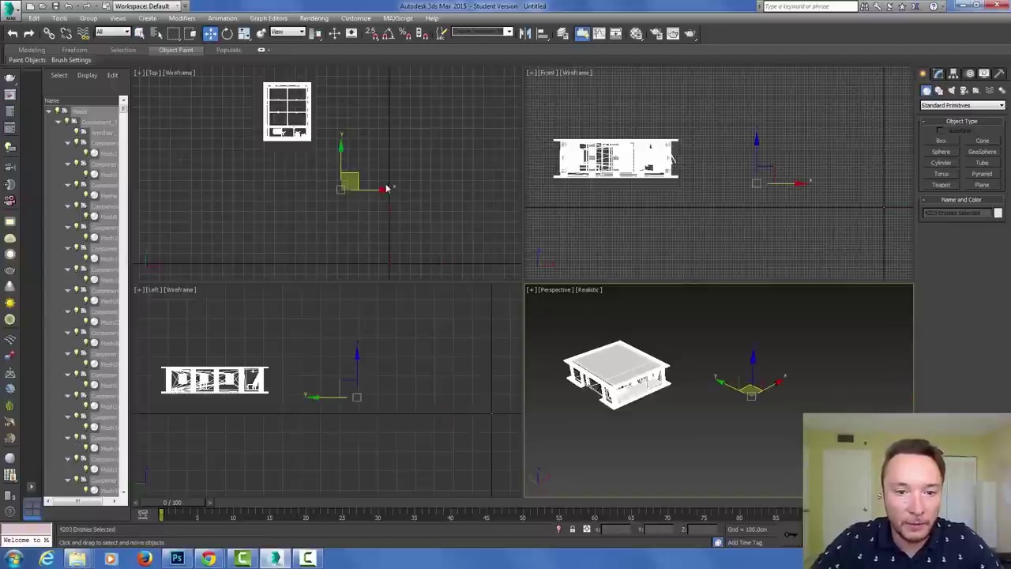
pyautogui.scroll(-2, 413, 237)
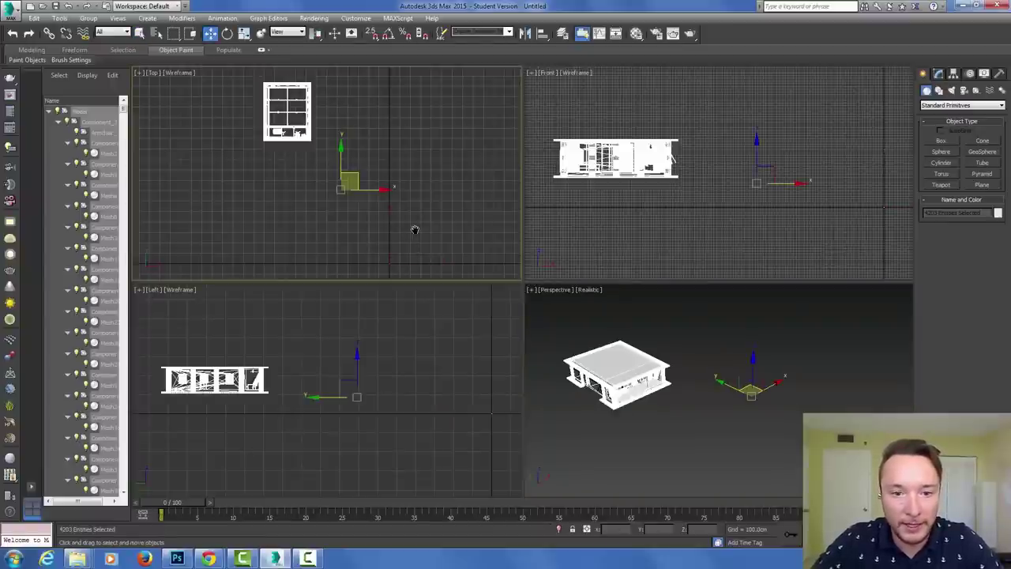
pyautogui.scroll(-1, 412, 234)
pyautogui.scroll(3, 409, 237)
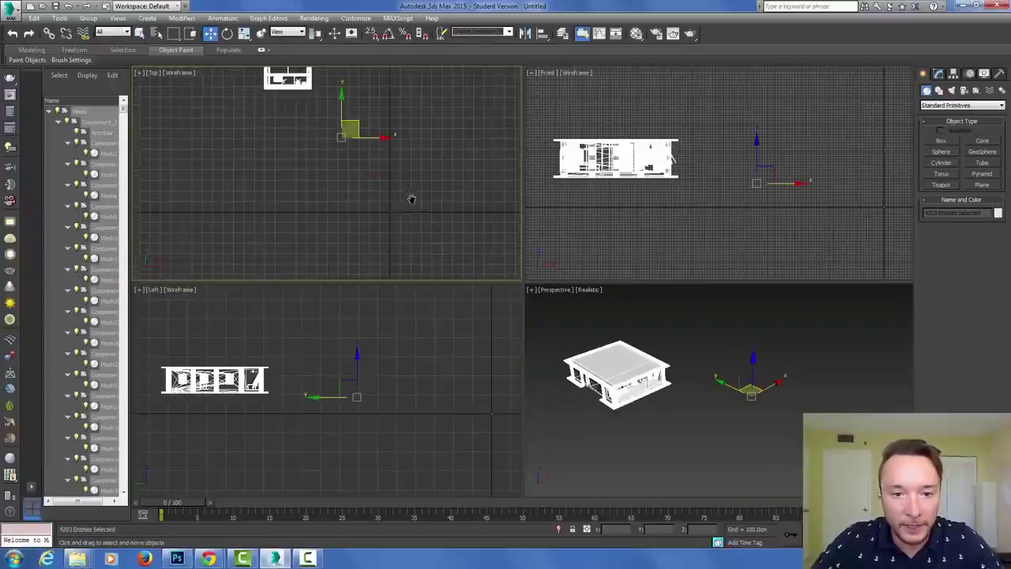
pyautogui.scroll(-4, 395, 205)
pyautogui.scroll(2, 328, 183)
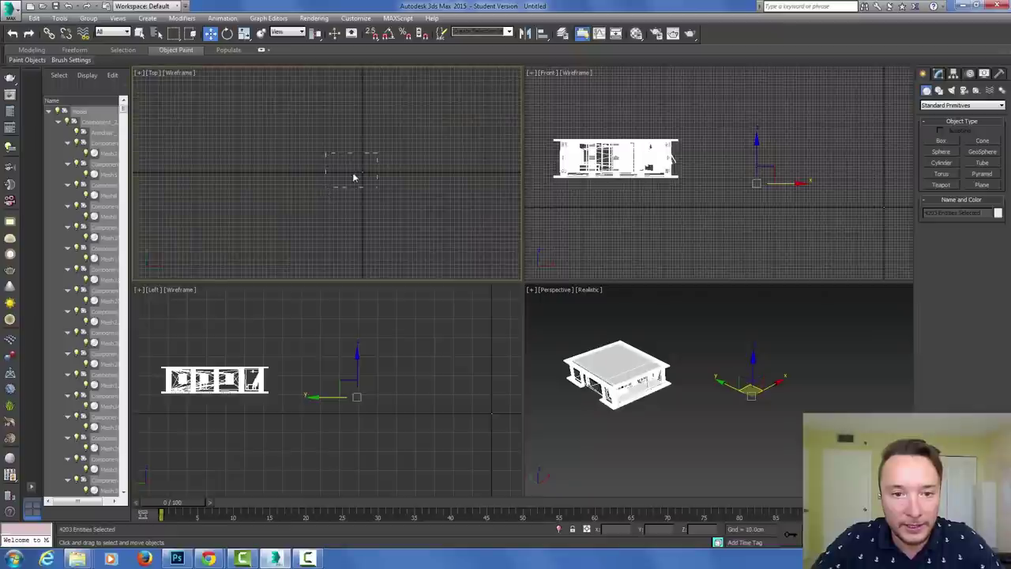
pyautogui.scroll(5, 360, 174)
pyautogui.click(361, 172)
pyautogui.scroll(3, 361, 170)
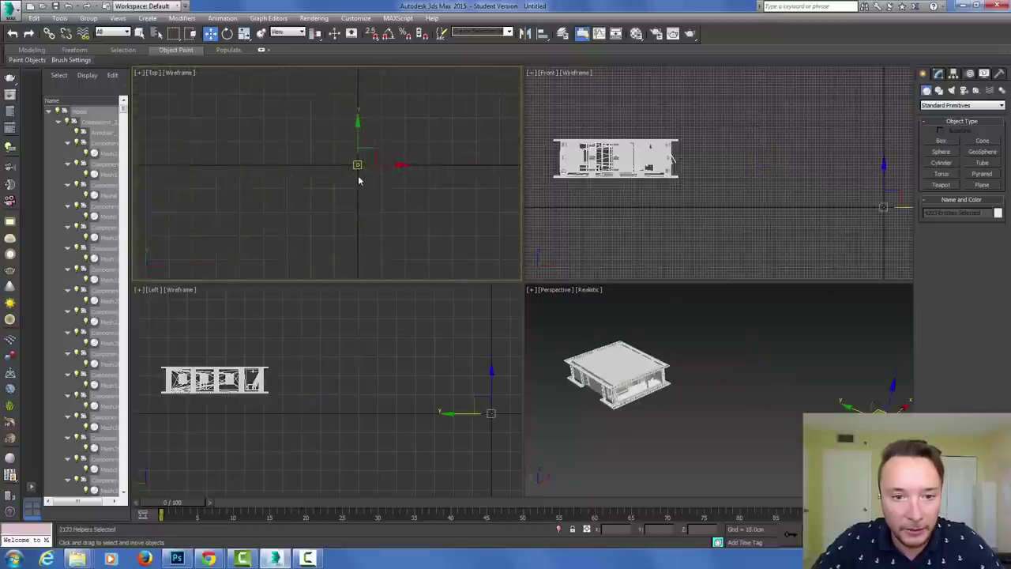
pyautogui.scroll(3, 358, 158)
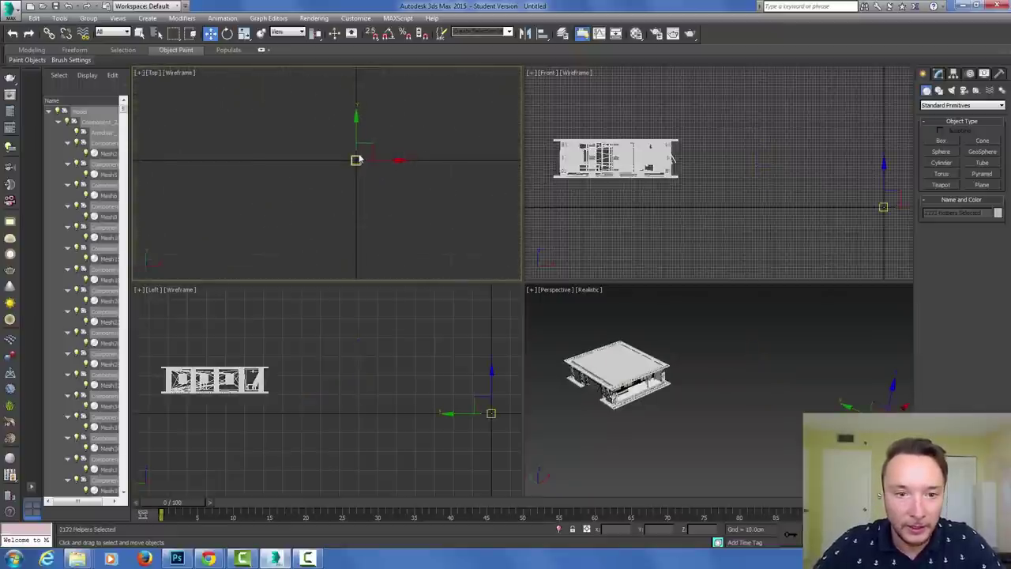
pyautogui.click(358, 161)
pyautogui.scroll(-5, 358, 158)
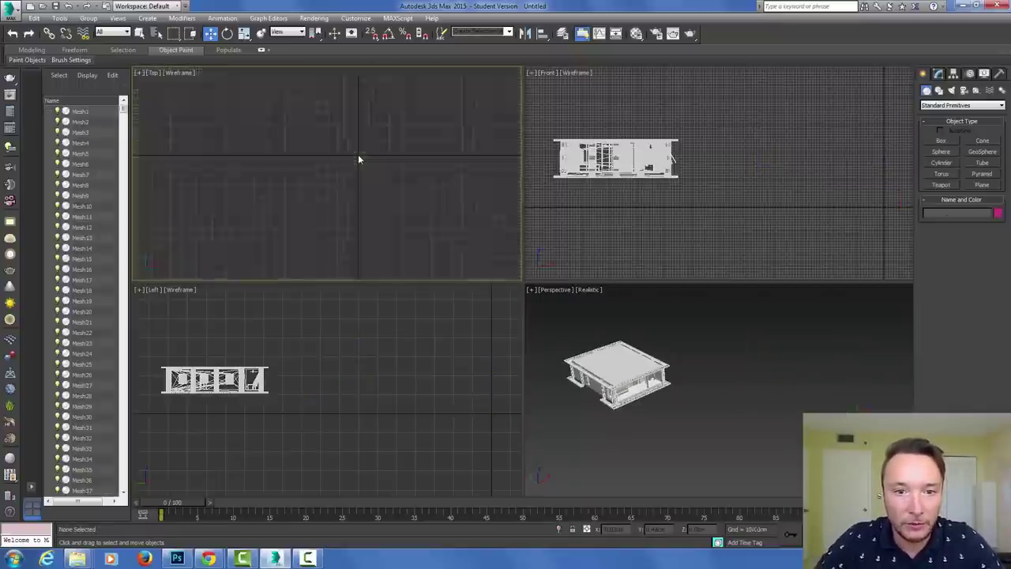
pyautogui.moveTo(358, 160); pyautogui.dragTo(279, 55)
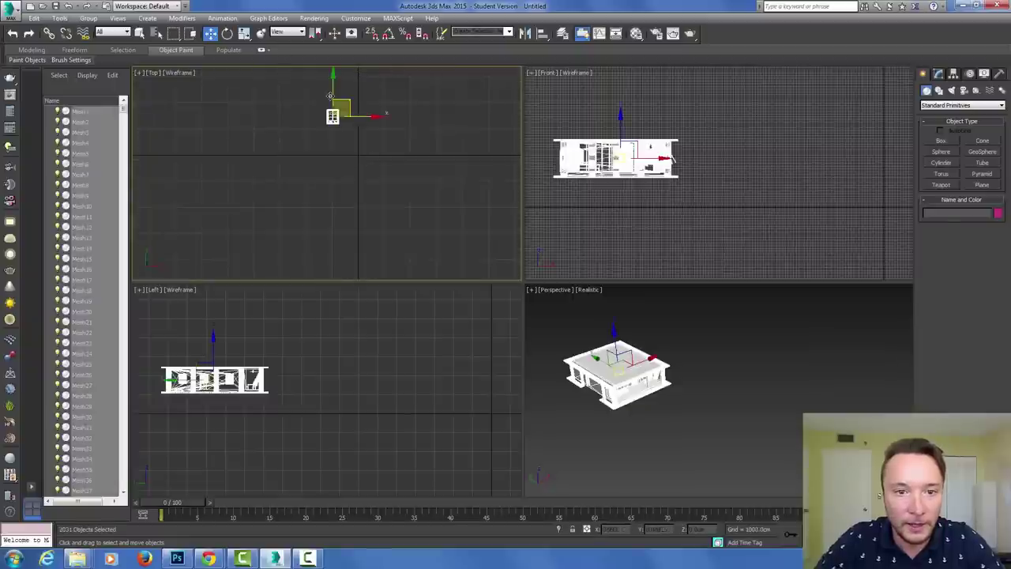
# Drag the house to the world origin in Top view and lower it in Left view
pyautogui.moveTo(343, 104); pyautogui.dragTo(369, 142)
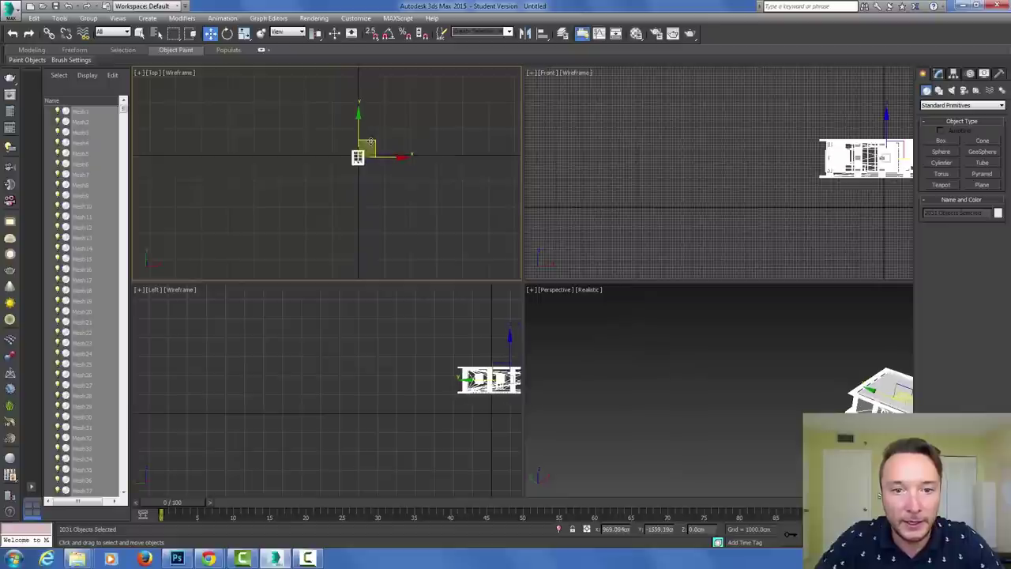
pyautogui.moveTo(370, 141); pyautogui.dragTo(370, 139)
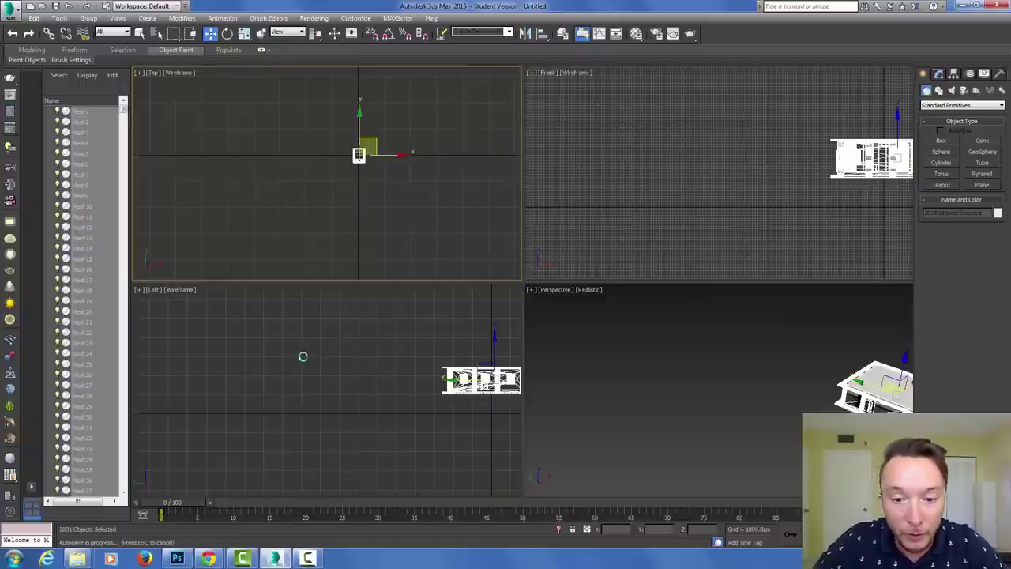
pyautogui.middleClick(506, 397)
pyautogui.press('z')
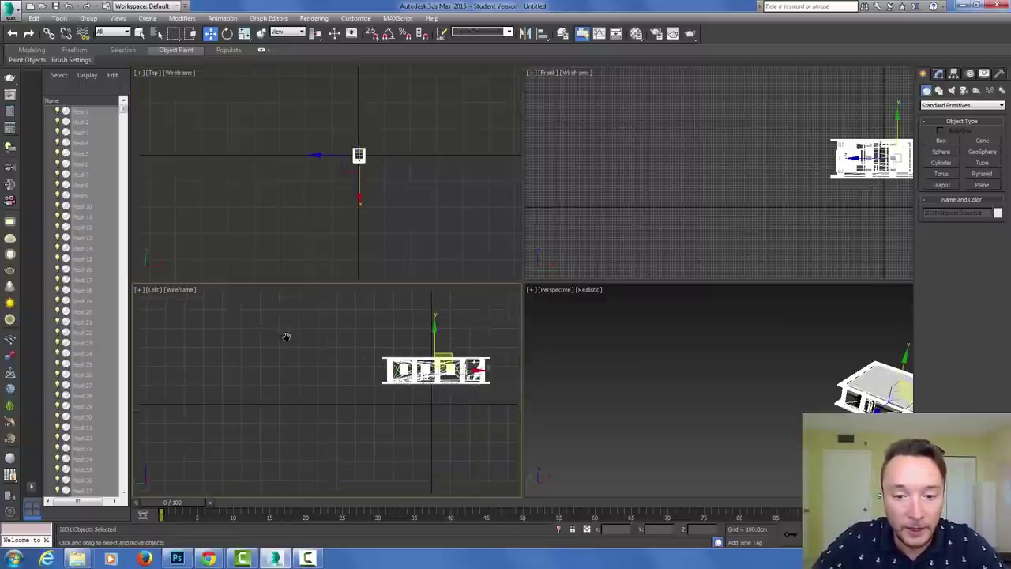
pyautogui.moveTo(383, 342)
pyautogui.mouseDown()
pyautogui.moveTo(381, 364)
pyautogui.moveTo(381, 348)
pyautogui.mouseUp()
pyautogui.press('z')
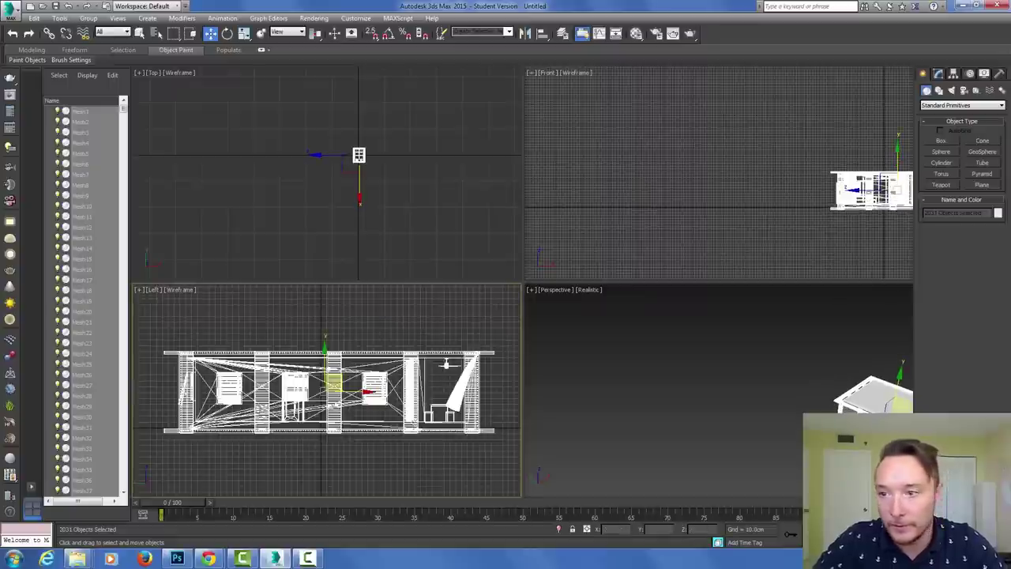
# Drag a Tape helper across the house to measure it
pyautogui.click(977, 90)
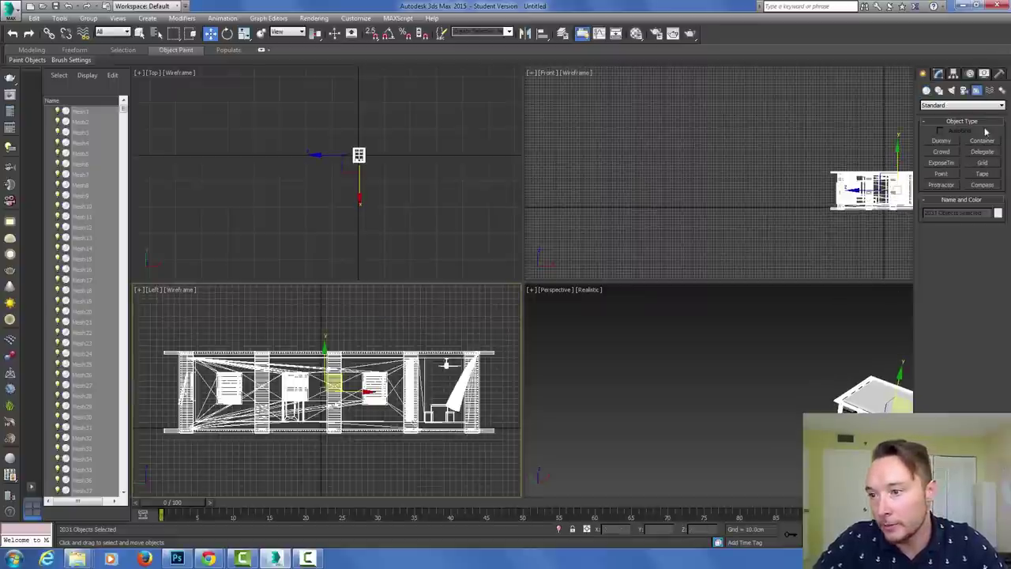
pyautogui.click(982, 174)
pyautogui.moveTo(489, 356); pyautogui.dragTo(489, 430)
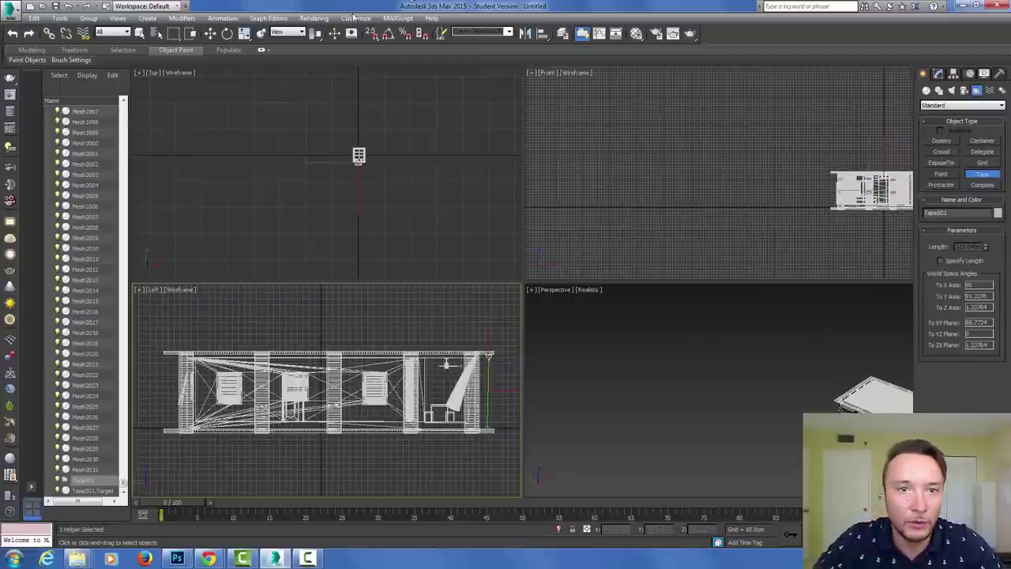
# Set scene units to metric Centimeters with 1 unit = 1.0 centimeter
pyautogui.click(313, 18)
pyautogui.moveTo(356, 26)
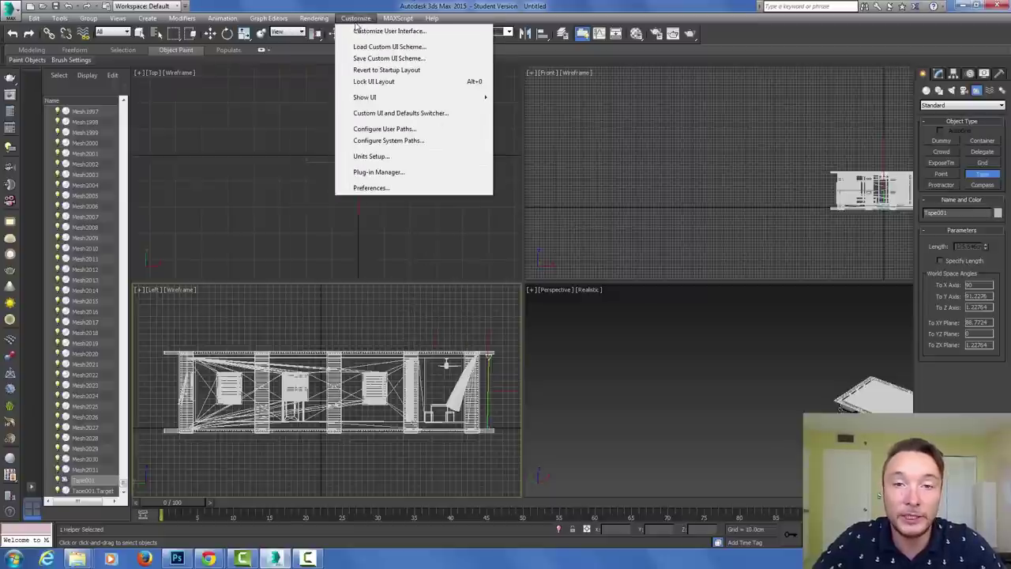
pyautogui.click(403, 158)
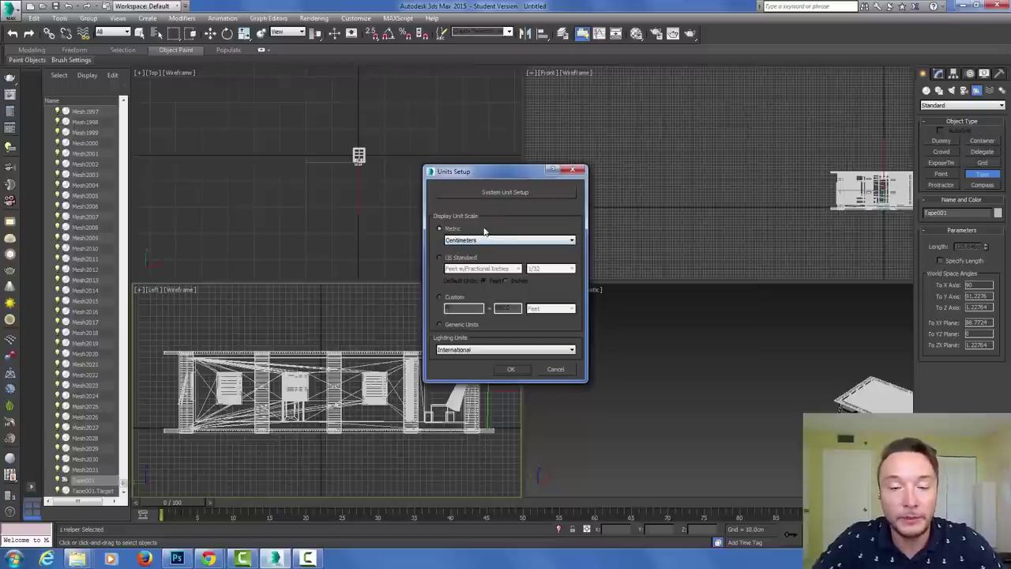
pyautogui.click(515, 194)
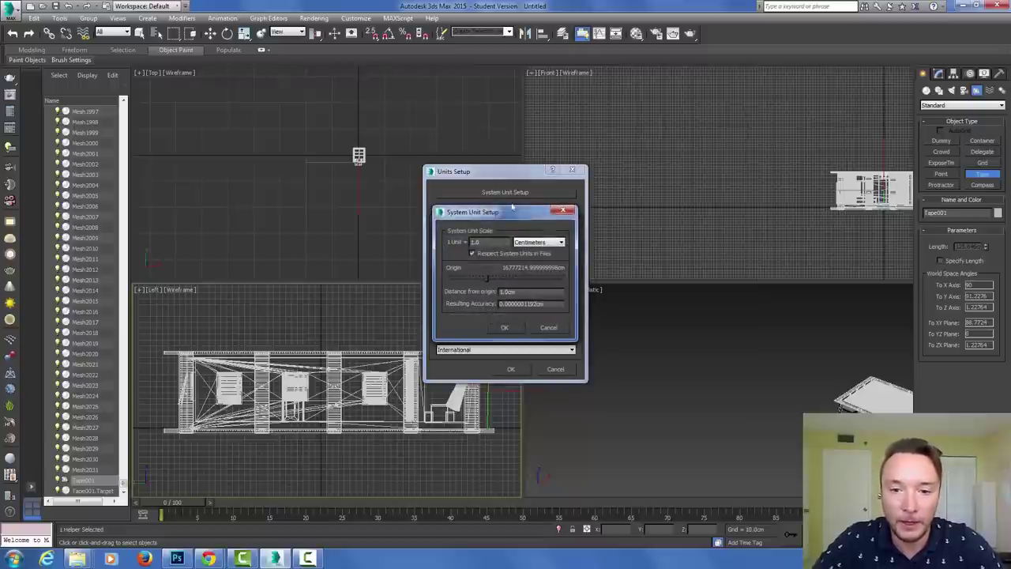
pyautogui.click(564, 210)
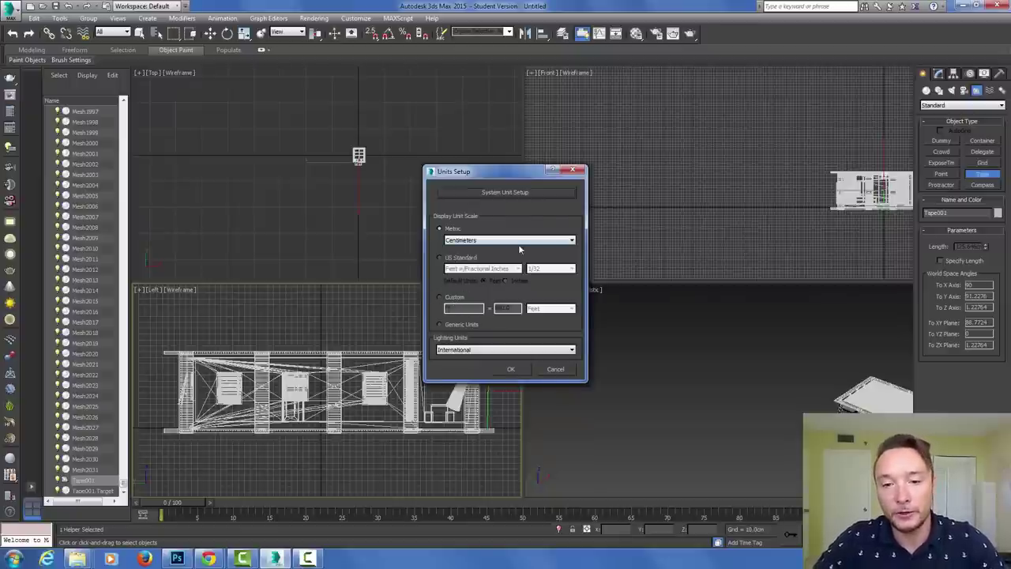
pyautogui.click(575, 171)
# Select every object of the model and group them as Group001
pyautogui.click(161, 335)
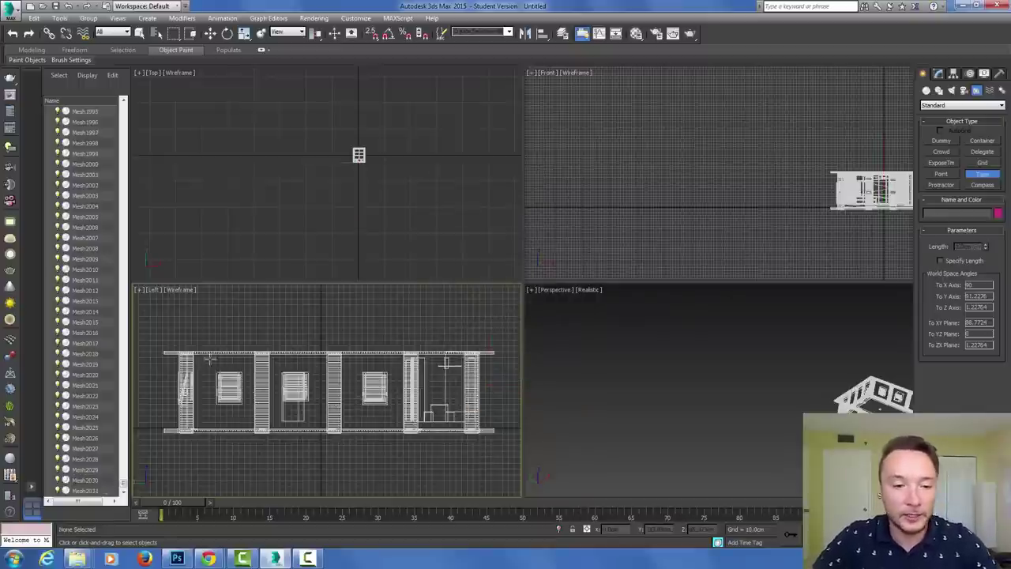
pyautogui.click(140, 33)
pyautogui.moveTo(141, 324); pyautogui.dragTo(502, 459)
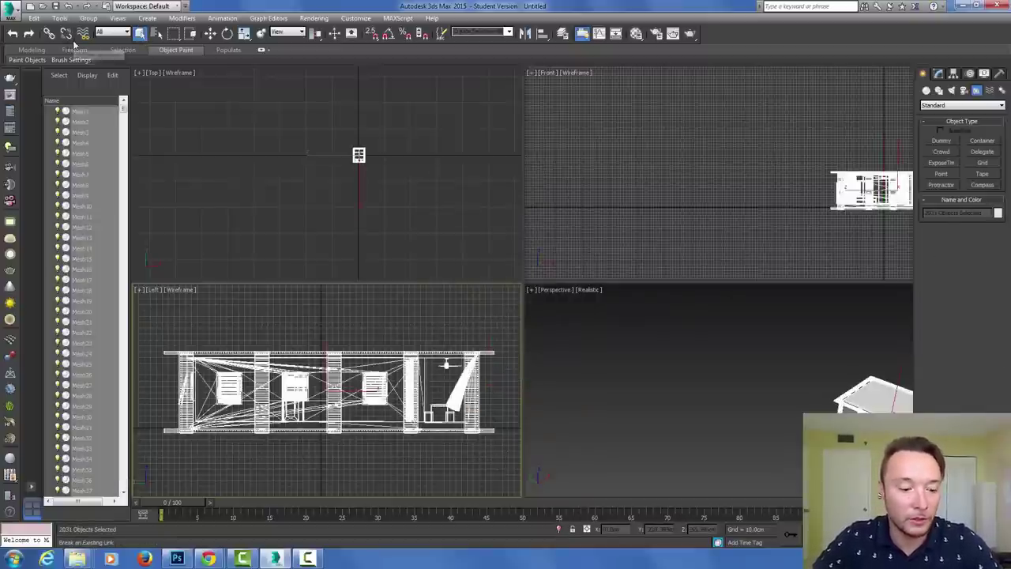
pyautogui.click(89, 18)
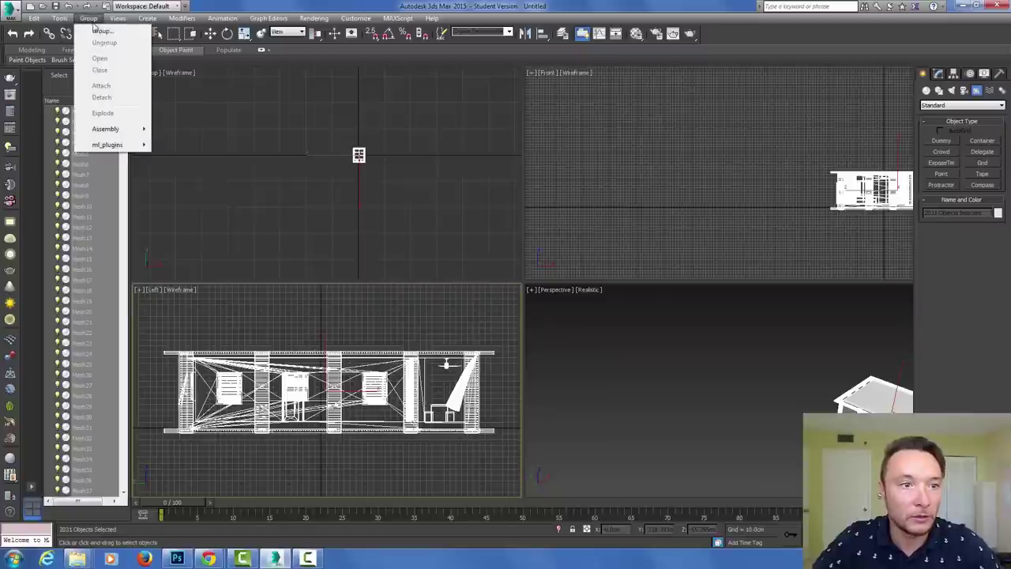
pyautogui.click(101, 29)
pyautogui.click(512, 297)
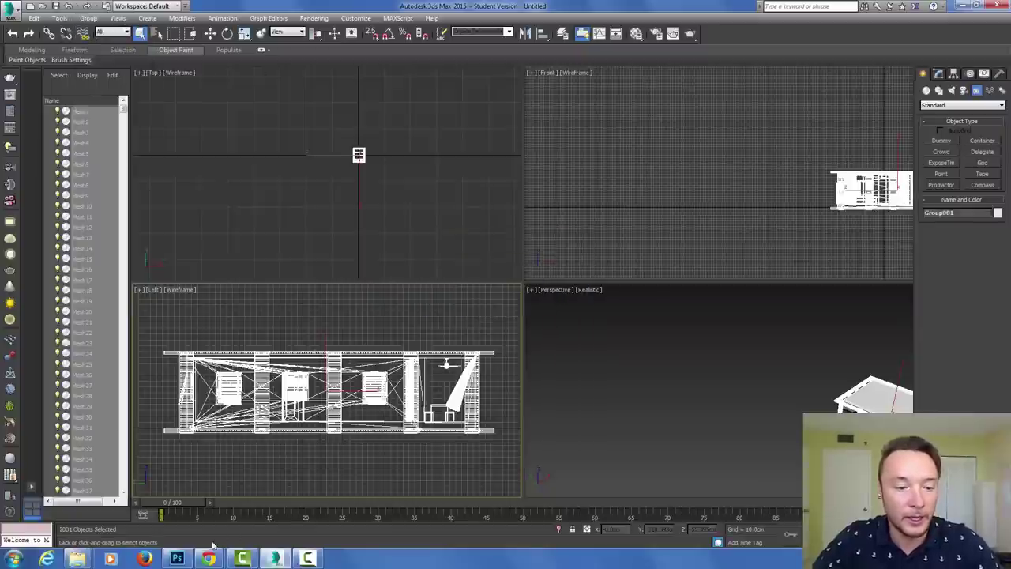
# Scale Group001 uniformly to 254% on X, Y and Z
pyautogui.moveTo(208, 558)
pyautogui.click(149, 506)
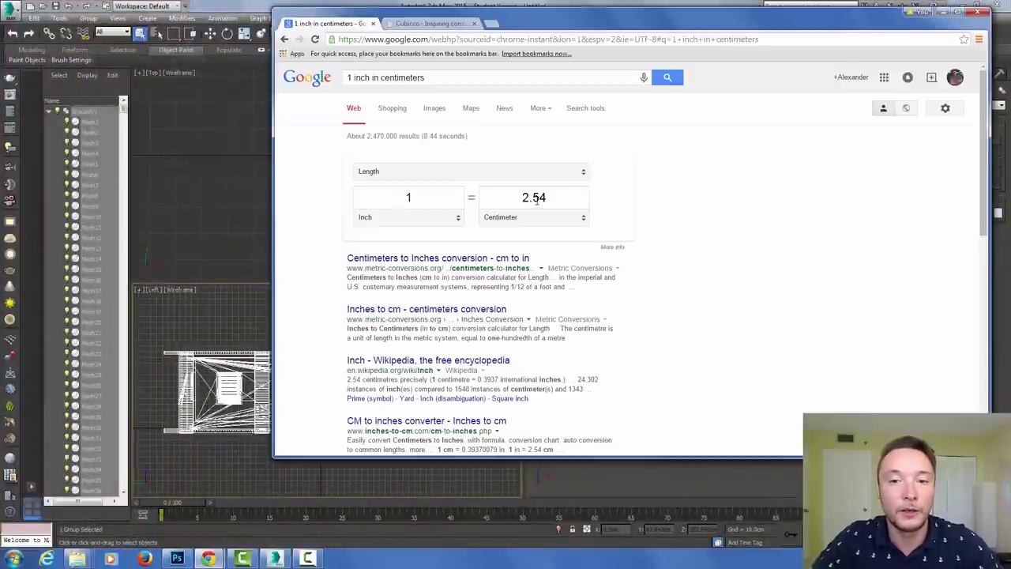
pyautogui.rightClick(246, 37)
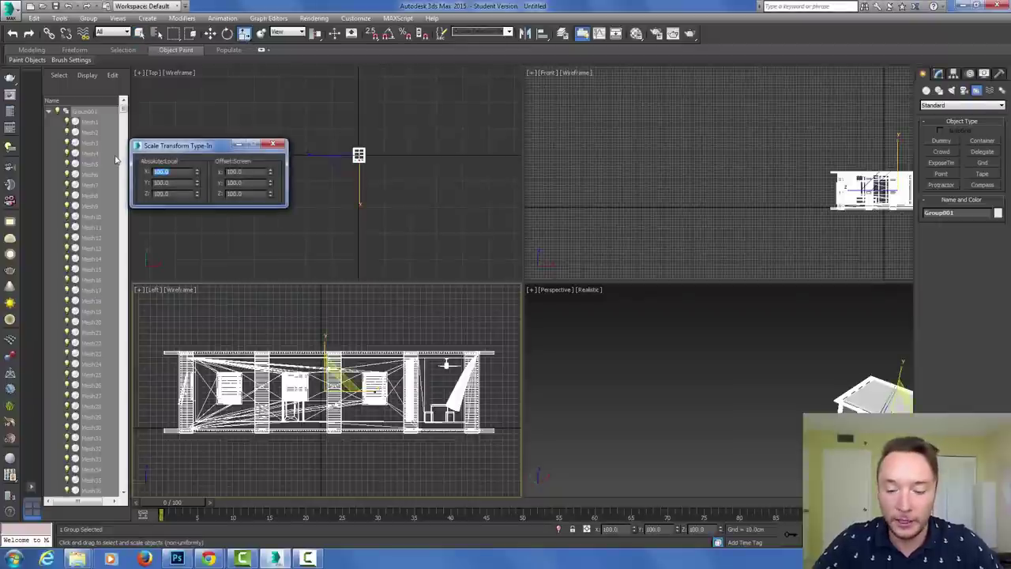
pyautogui.write('254')
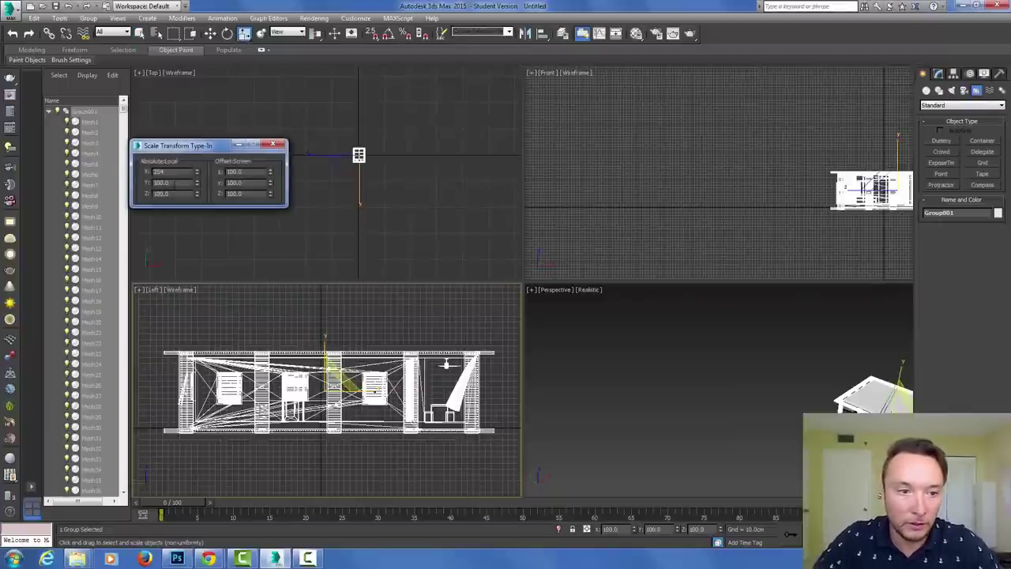
pyautogui.press('Tab')
pyautogui.write('25')
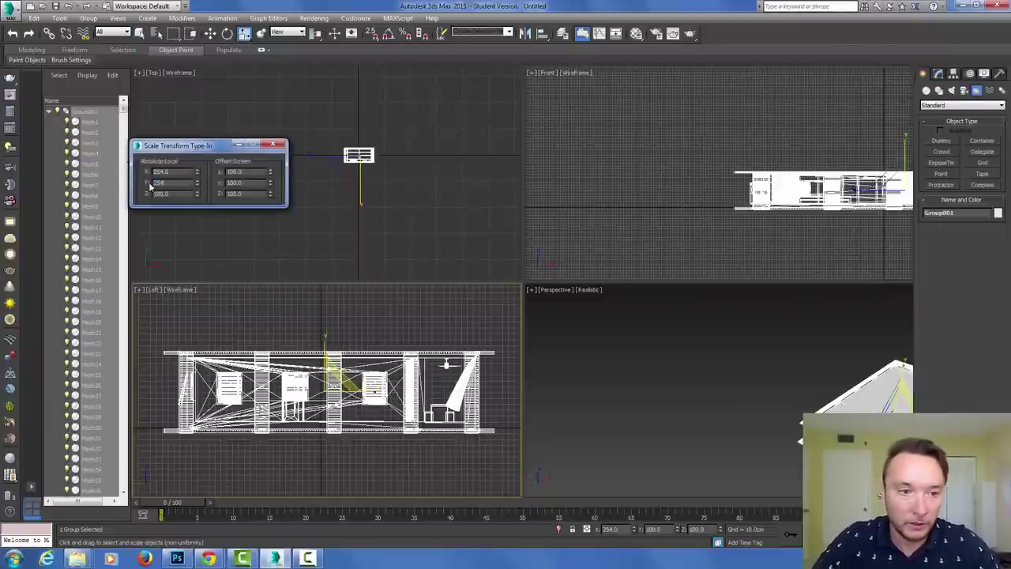
pyautogui.write('4')
pyautogui.press('Tab')
pyautogui.write('25')
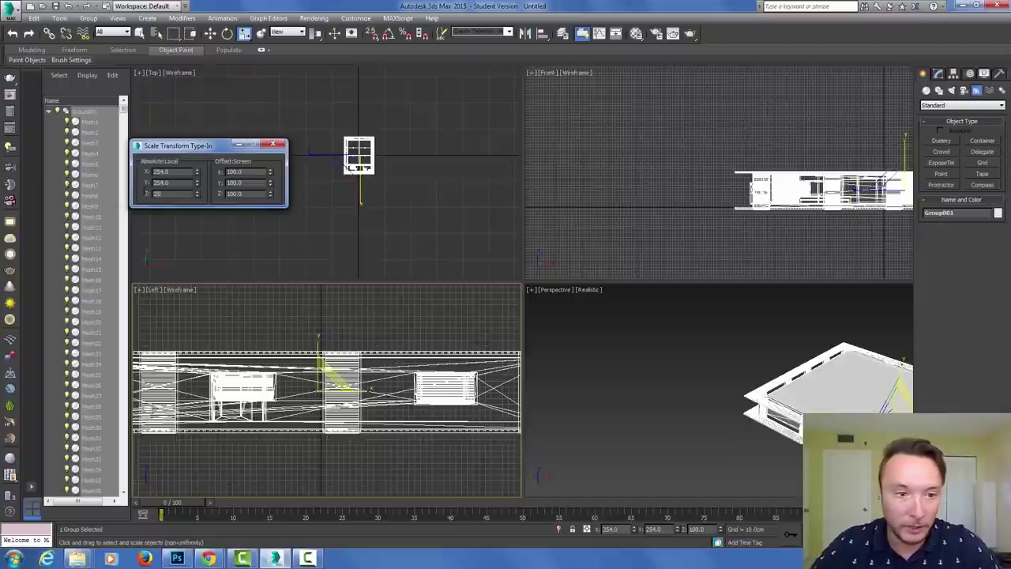
pyautogui.press('Return')
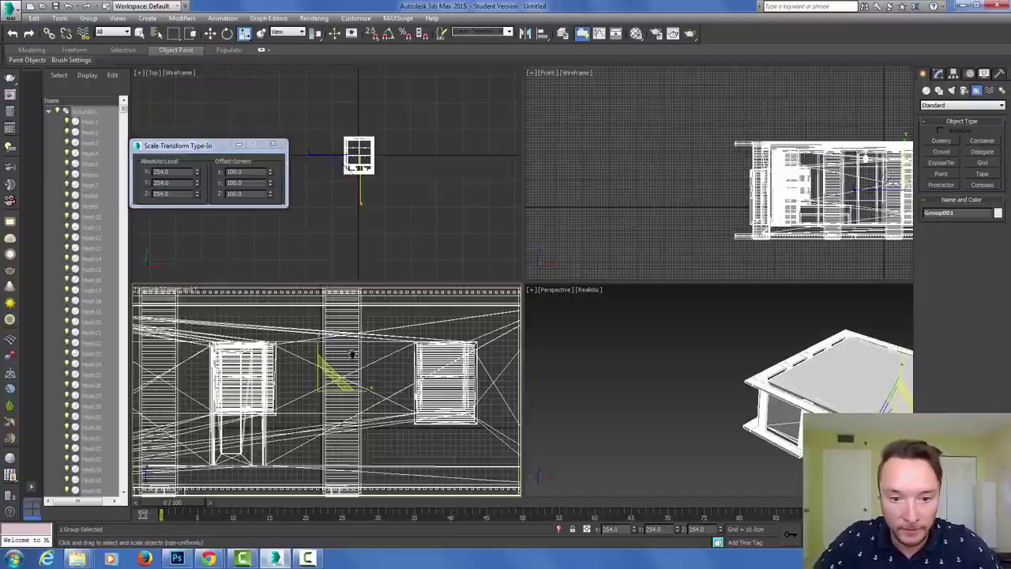
# Create a Tape helper measuring the scaled model's height
pyautogui.scroll(2, 354, 358)
pyautogui.scroll(-3, 354, 358)
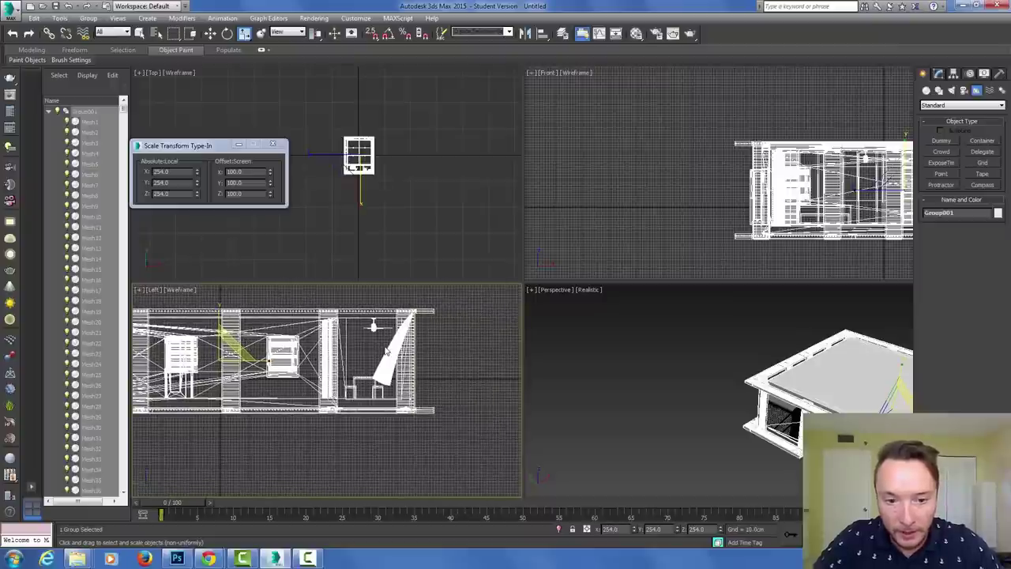
pyautogui.click(982, 173)
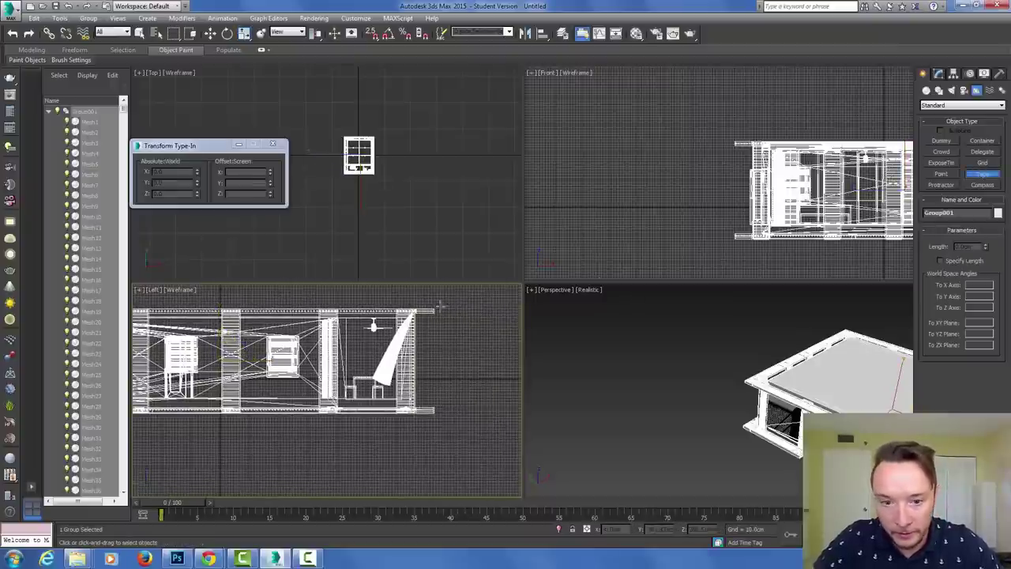
pyautogui.moveTo(431, 312); pyautogui.dragTo(432, 409)
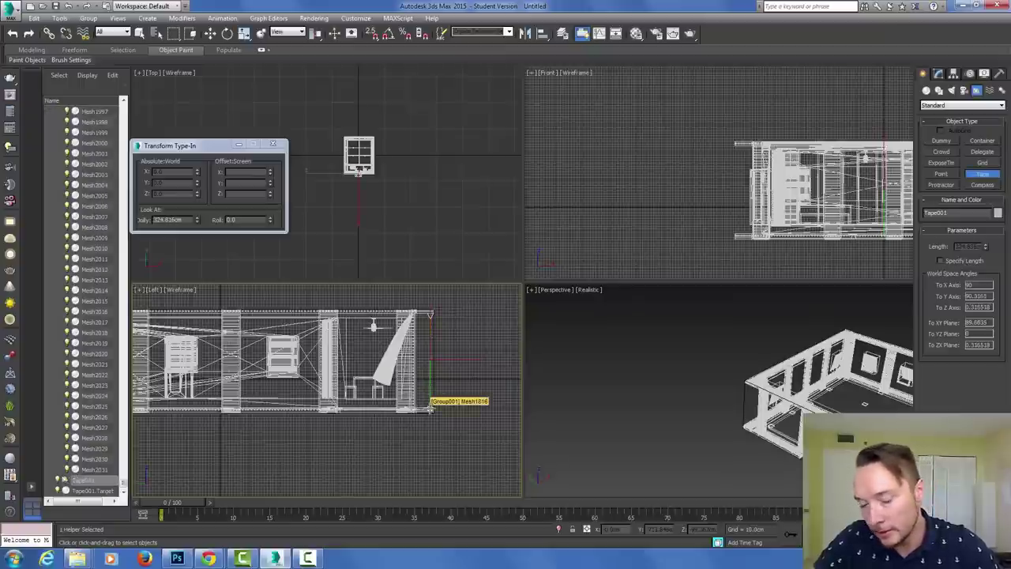
# Delete the tape measure and raise Group001 in the side view
pyautogui.press('w')
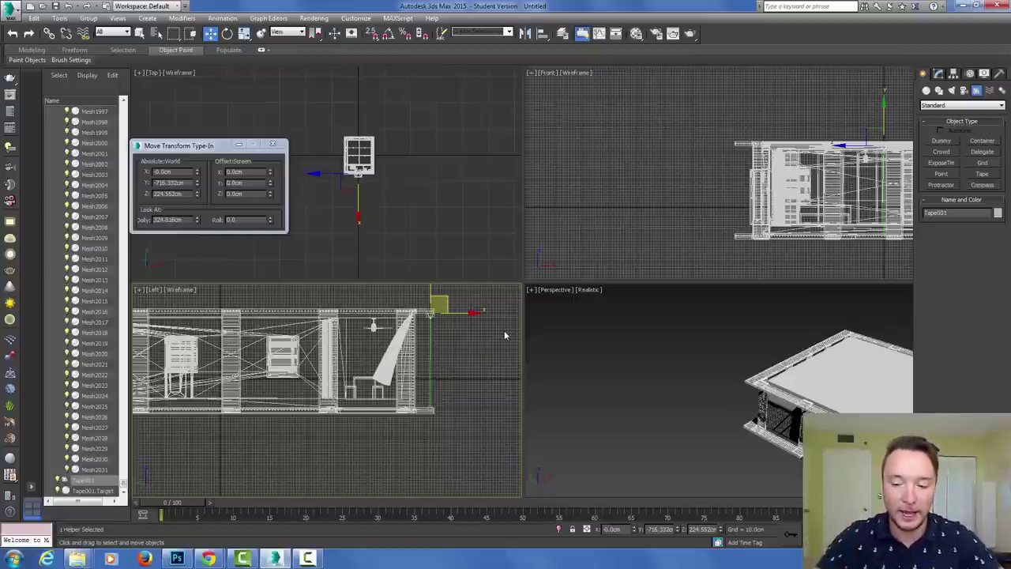
pyautogui.press('Delete')
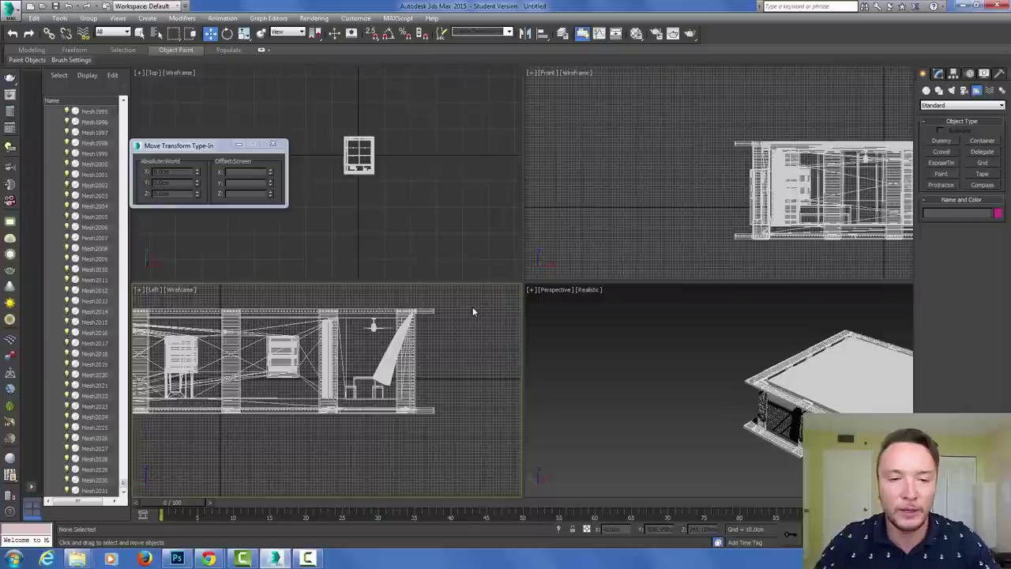
pyautogui.moveTo(460, 328); pyautogui.dragTo(386, 395, button='middle')
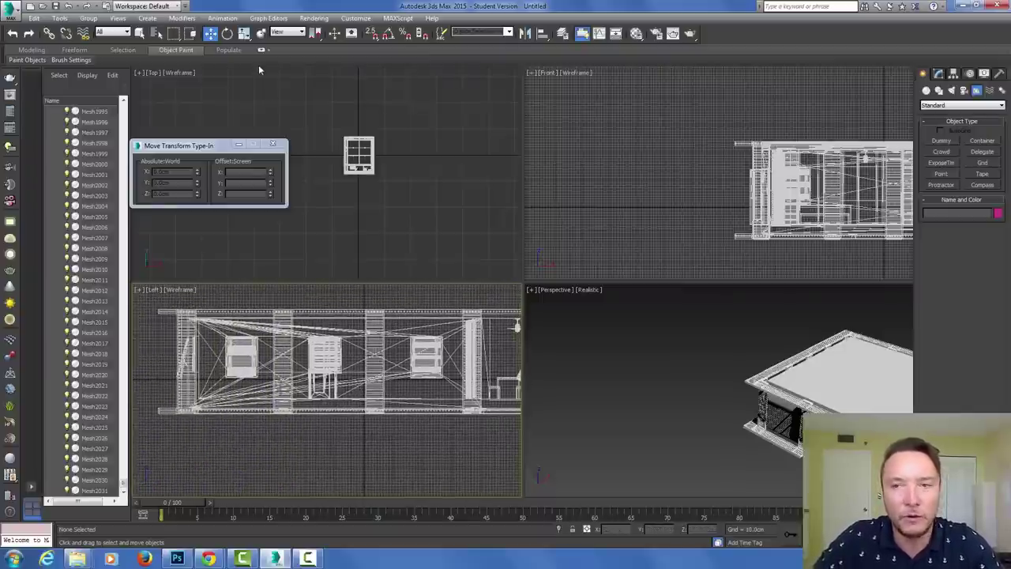
pyautogui.click(375, 375)
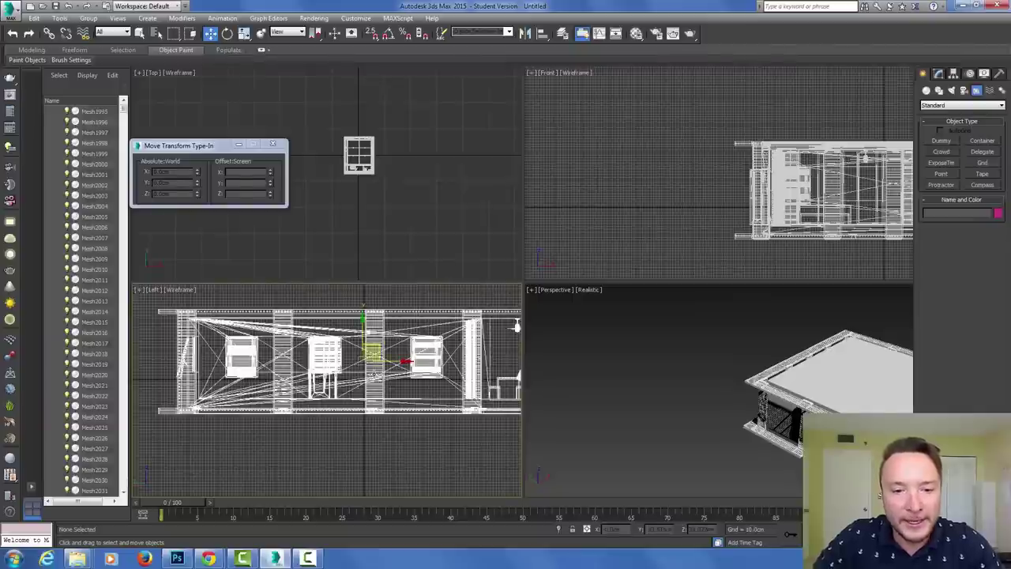
pyautogui.moveTo(379, 341); pyautogui.dragTo(378, 329, button='middle')
pyautogui.moveTo(375, 330); pyautogui.dragTo(373, 318)
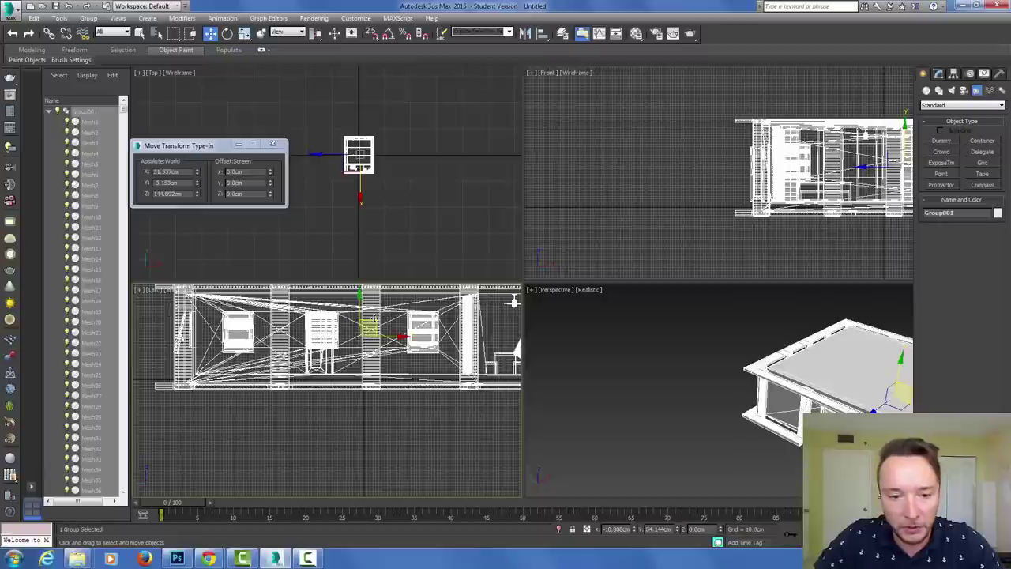
pyautogui.moveTo(373, 317); pyautogui.dragTo(369, 359, button='middle')
pyautogui.scroll(5, 426, 312)
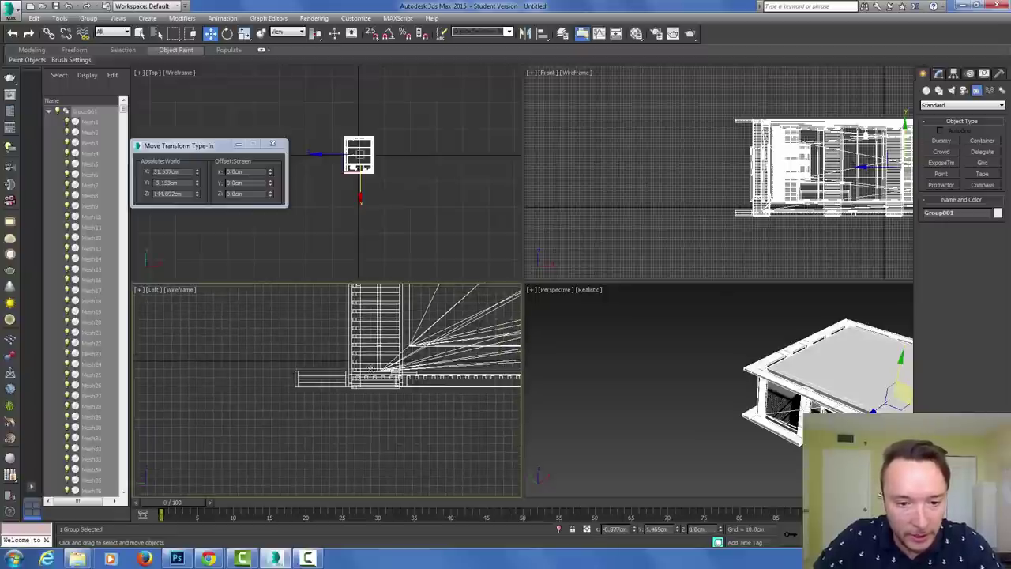
pyautogui.moveTo(370, 359); pyautogui.dragTo(370, 362)
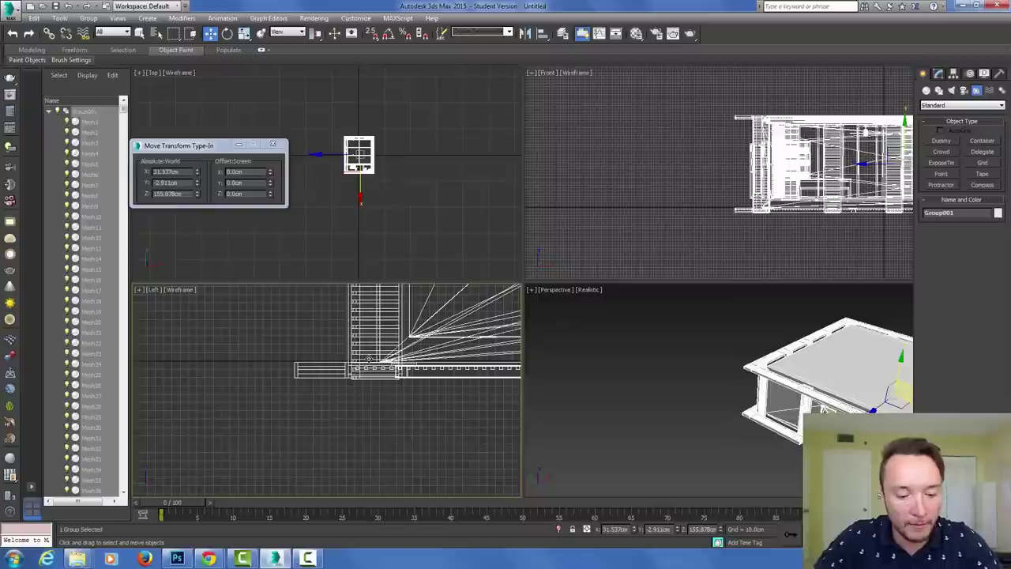
# Centre Group001 on the origin in a maximized Top view, at roughly X −1.6, Y −2.9, Z 155.9 cm
pyautogui.press('t')
pyautogui.press('z')
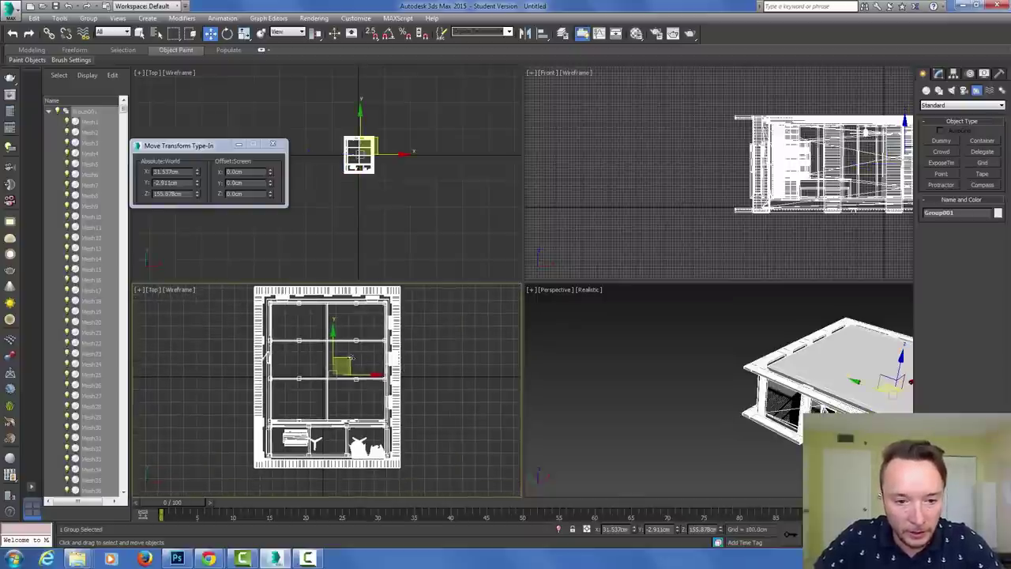
pyautogui.moveTo(365, 373); pyautogui.dragTo(360, 374)
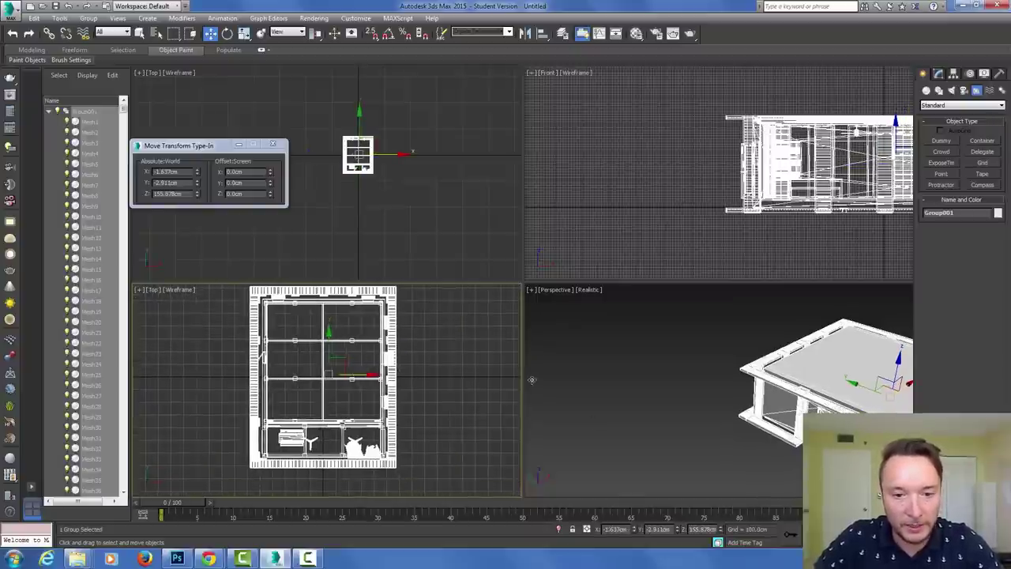
pyautogui.hotkey('alt', 'w')
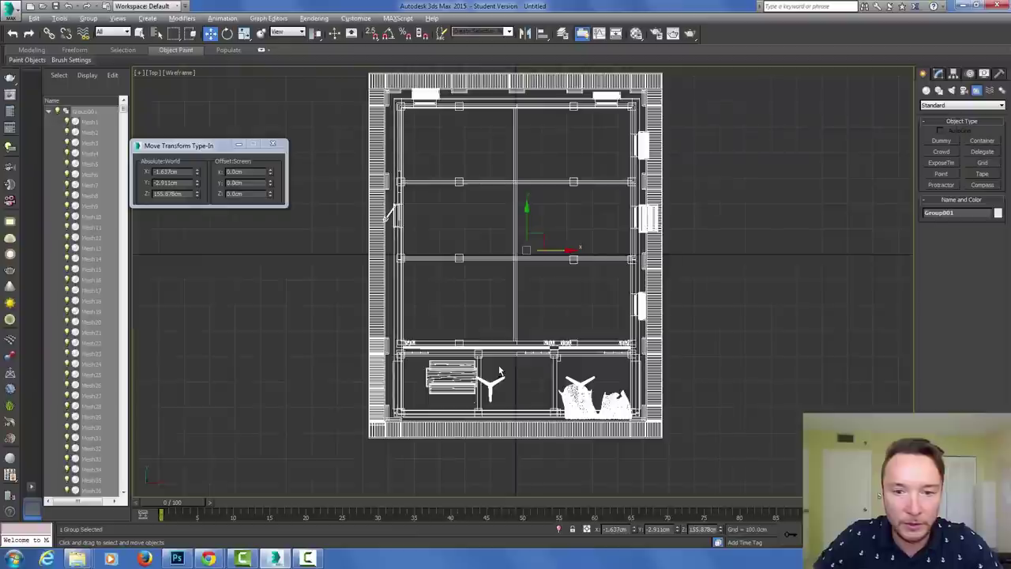
pyautogui.moveTo(731, 242); pyautogui.dragTo(693, 273, button='middle')
pyautogui.scroll(-2, 667, 294)
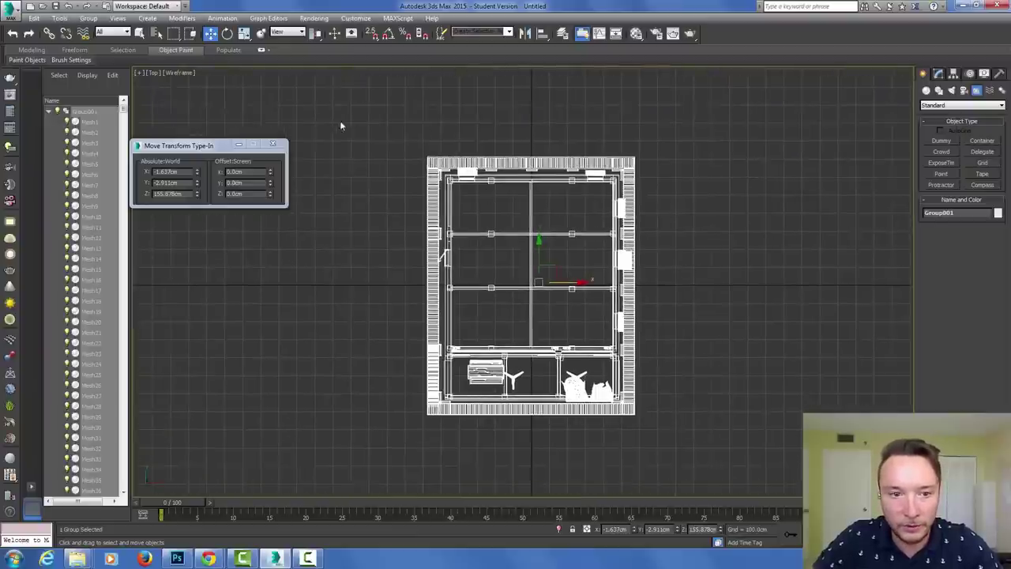
pyautogui.click(273, 143)
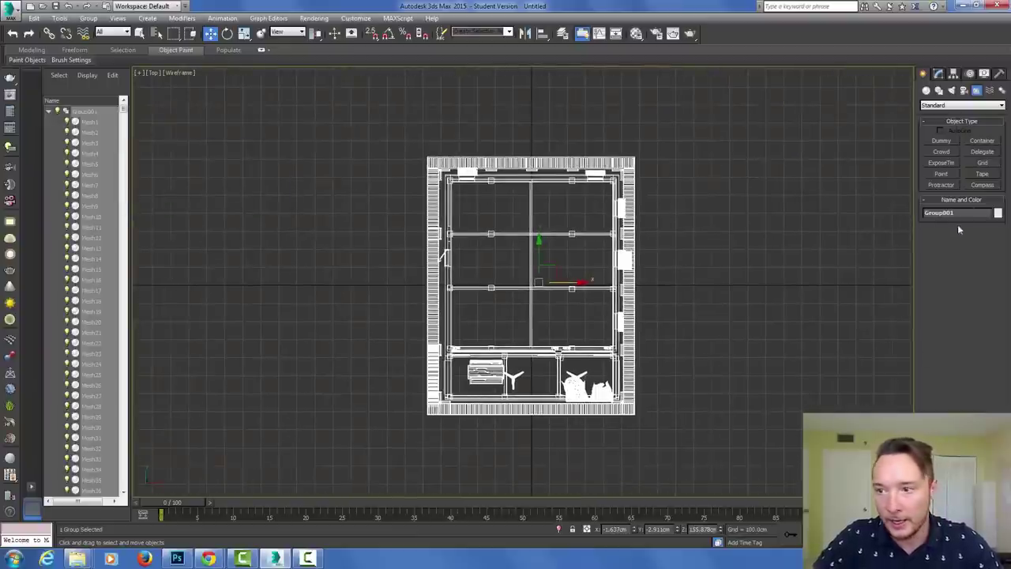
# Place a V-Ray physical camera and its target in the floor plan
pyautogui.click(964, 89)
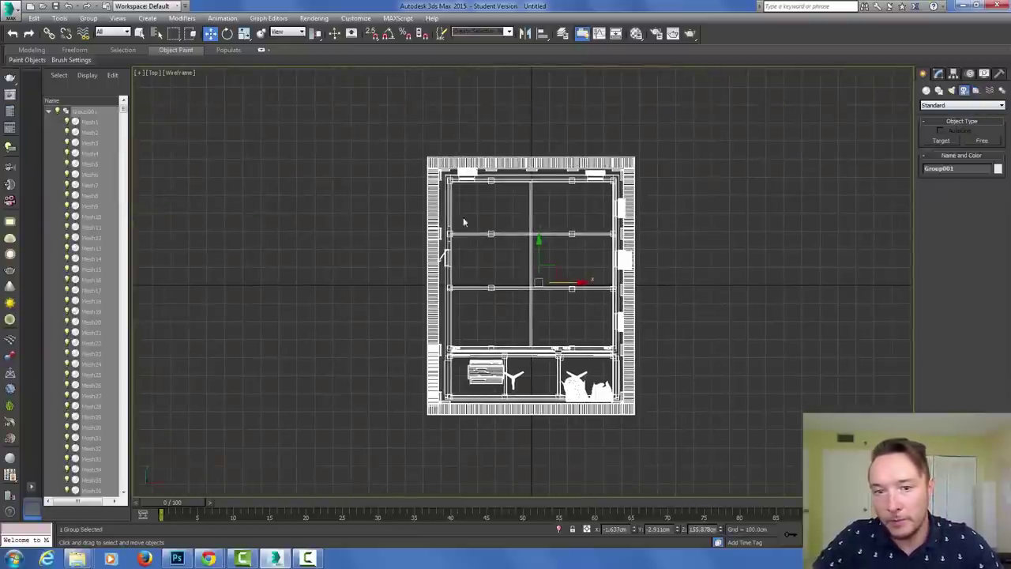
pyautogui.click(962, 105)
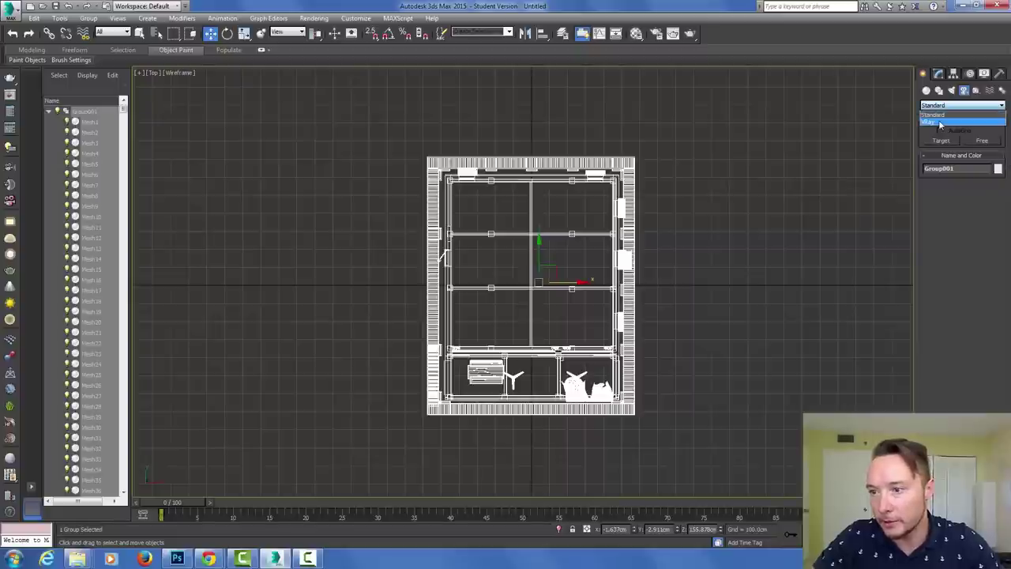
pyautogui.click(958, 116)
pyautogui.click(983, 141)
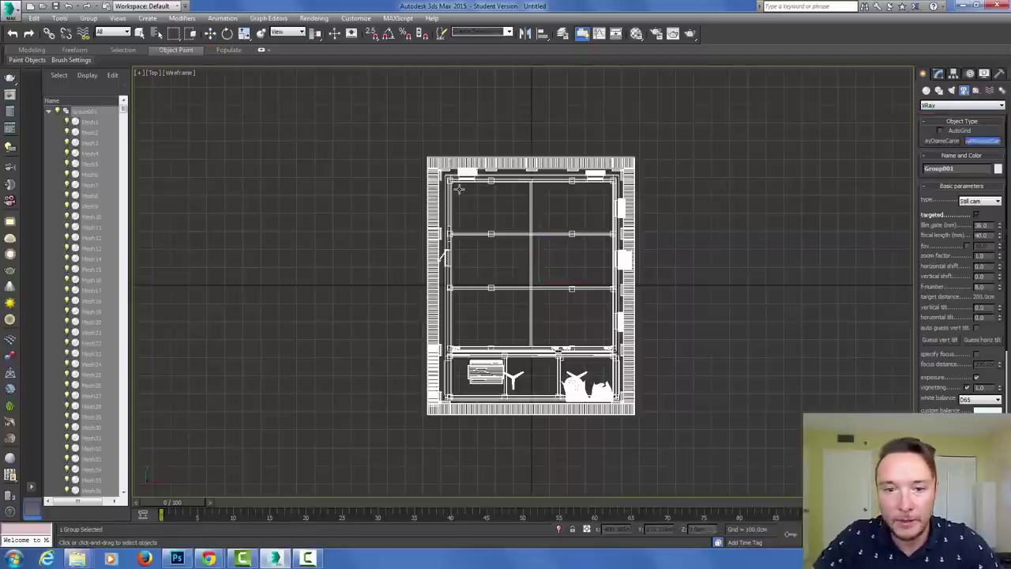
pyautogui.moveTo(460, 192); pyautogui.dragTo(593, 341)
# Look through VRayCam001 in Shaded mode and truck the view downward
pyautogui.press('l')
pyautogui.press('z')
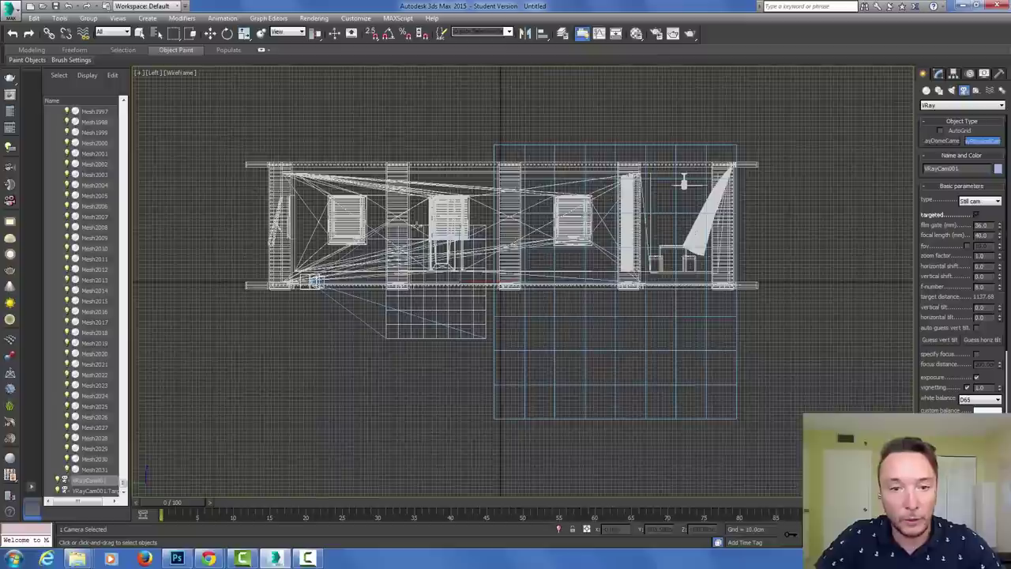
pyautogui.click(210, 33)
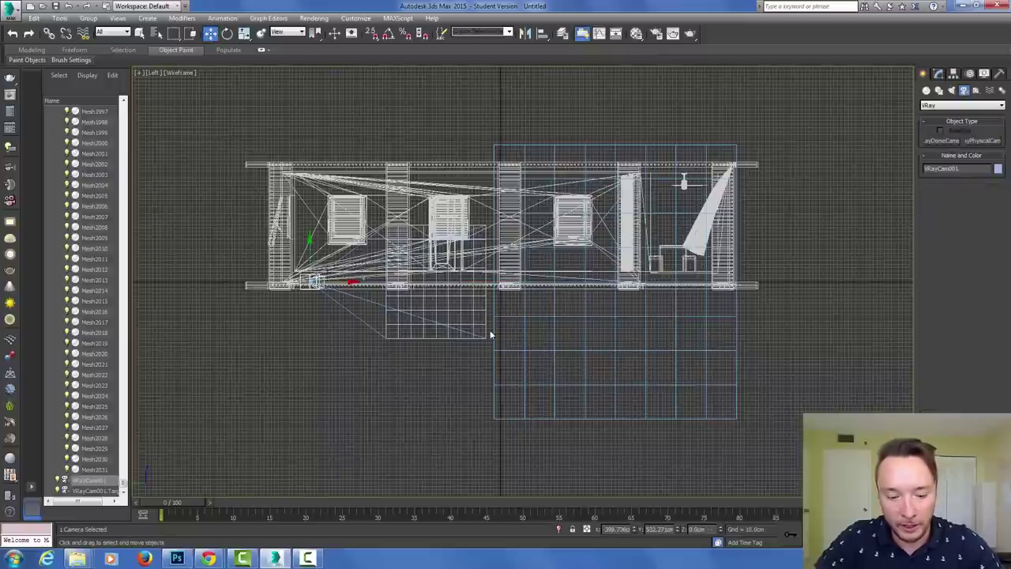
pyautogui.press('c')
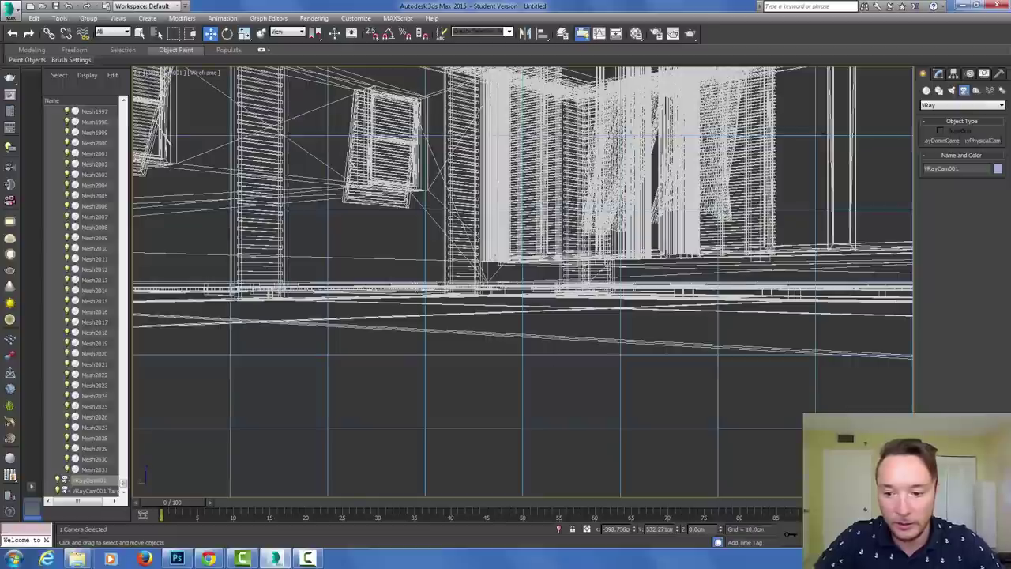
pyautogui.hotkey('ctrl', 'p')
pyautogui.moveTo(488, 201); pyautogui.dragTo(488, 291)
pyautogui.press('F3')
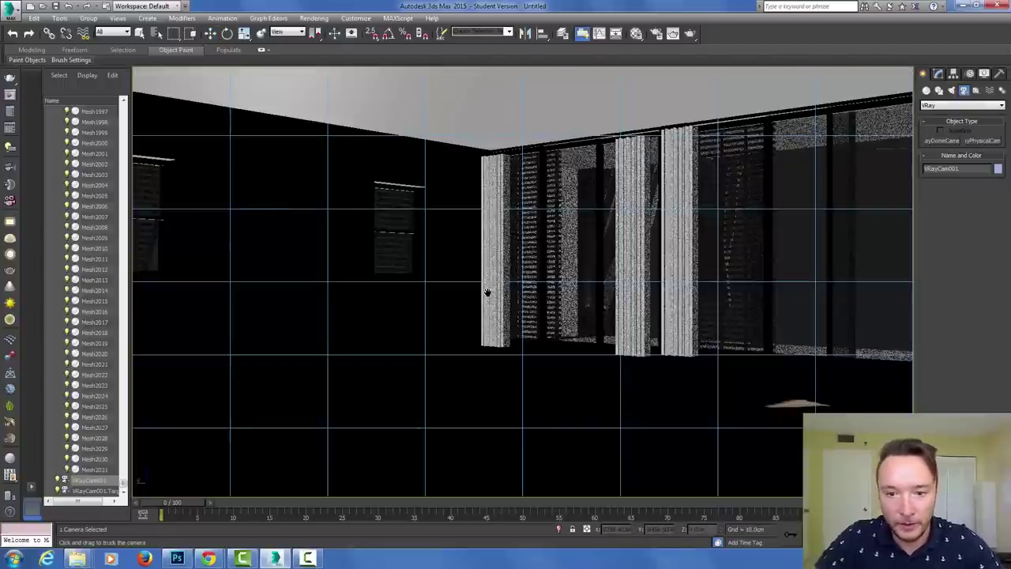
pyautogui.click(193, 76)
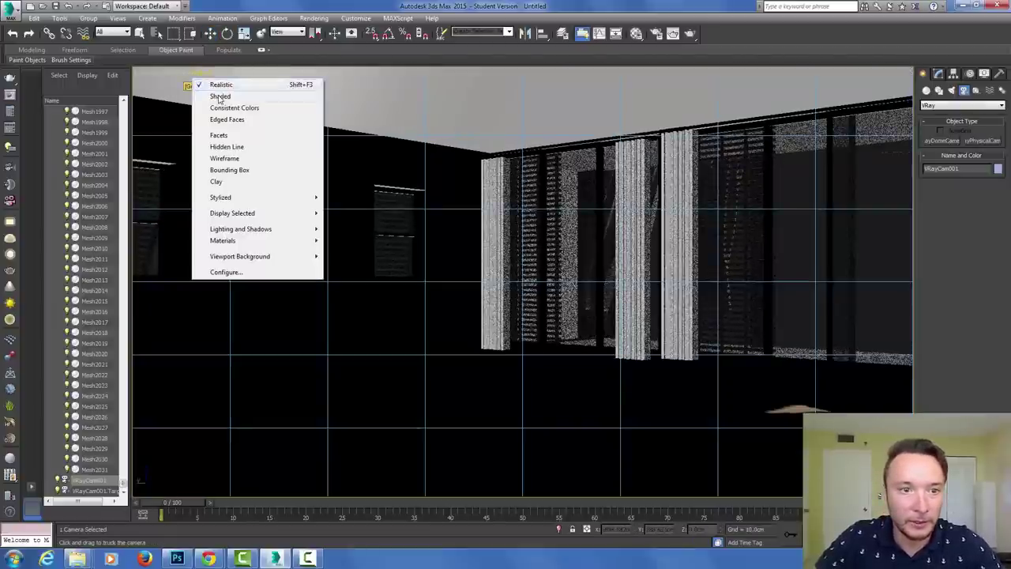
pyautogui.click(219, 96)
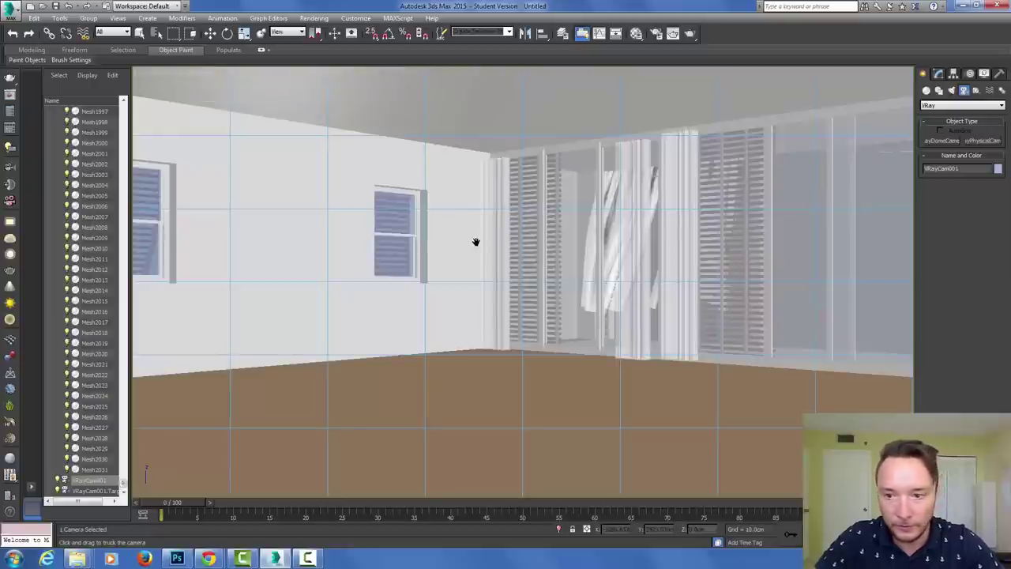
pyautogui.moveTo(519, 248); pyautogui.dragTo(521, 255)
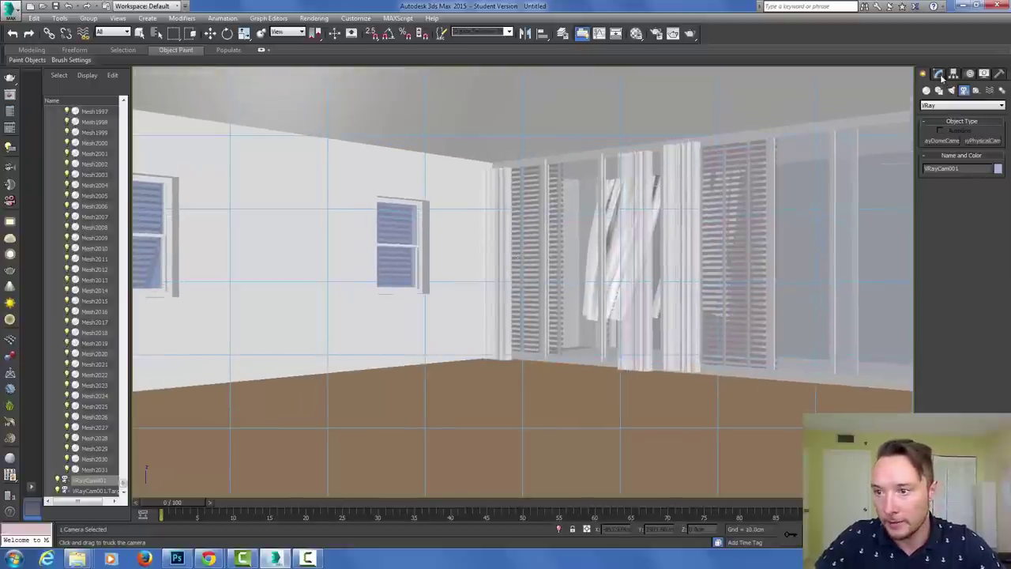
# Set the camera's focal length to 25 mm
pyautogui.click(940, 74)
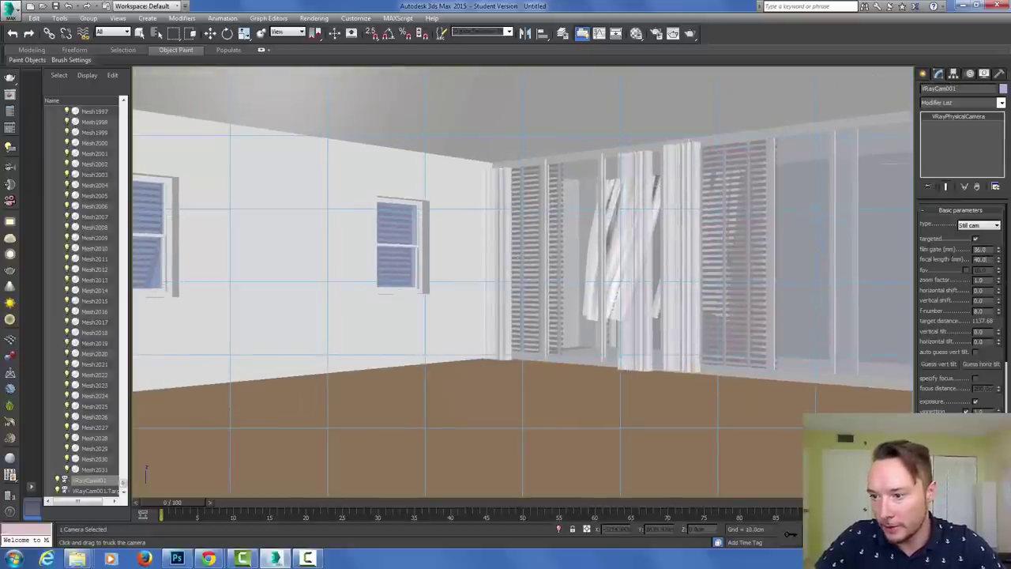
pyautogui.click(980, 259)
pyautogui.write('25')
pyautogui.press('Return')
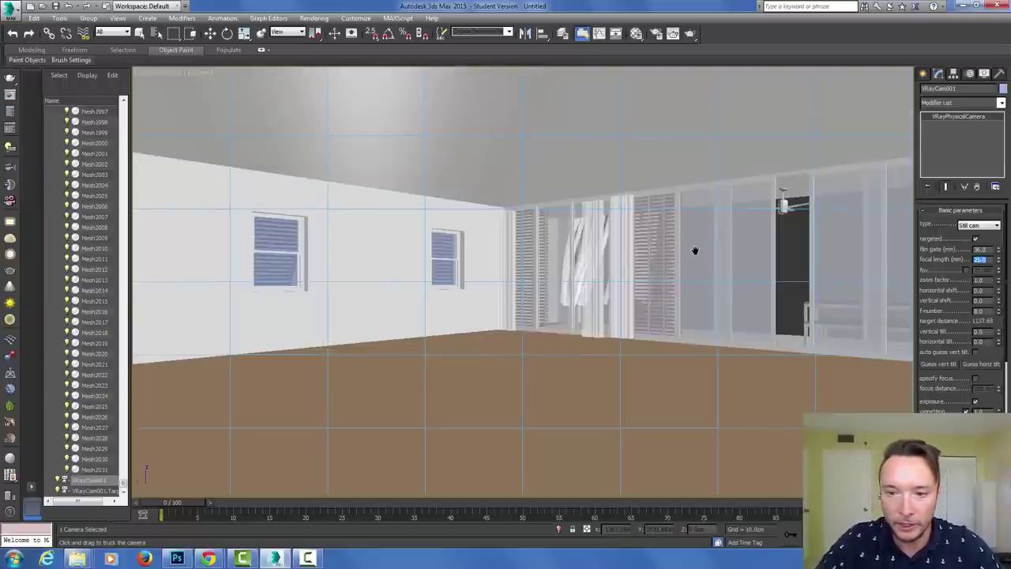
# Select the camera target and move it to aim at the glass wall
pyautogui.click(210, 34)
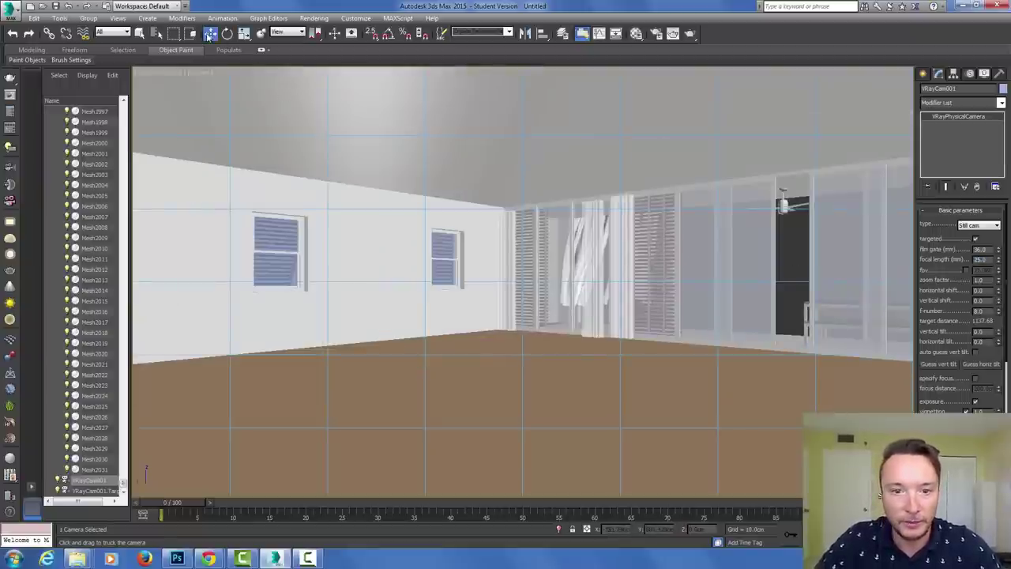
pyautogui.click(163, 74)
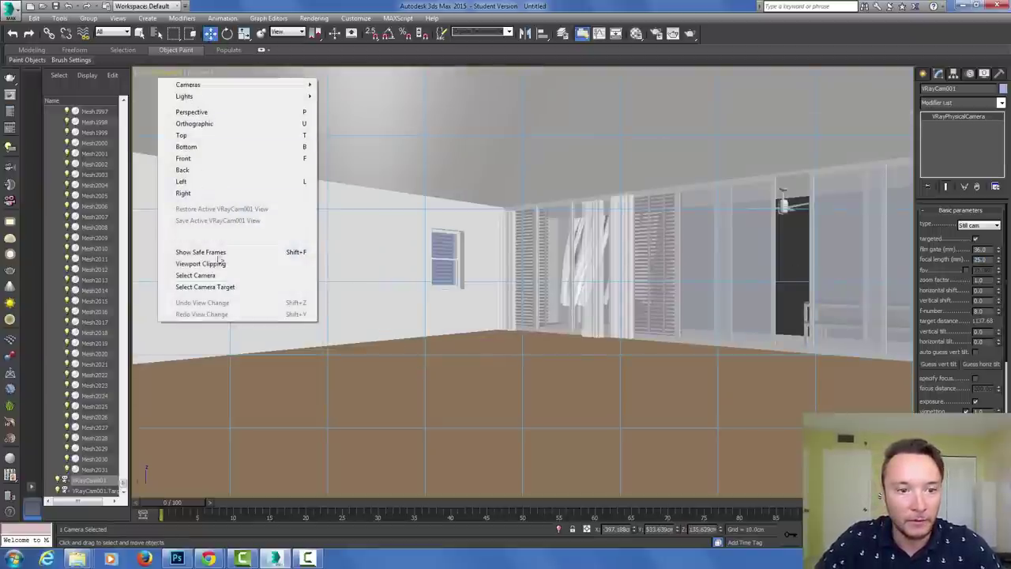
pyautogui.click(227, 286)
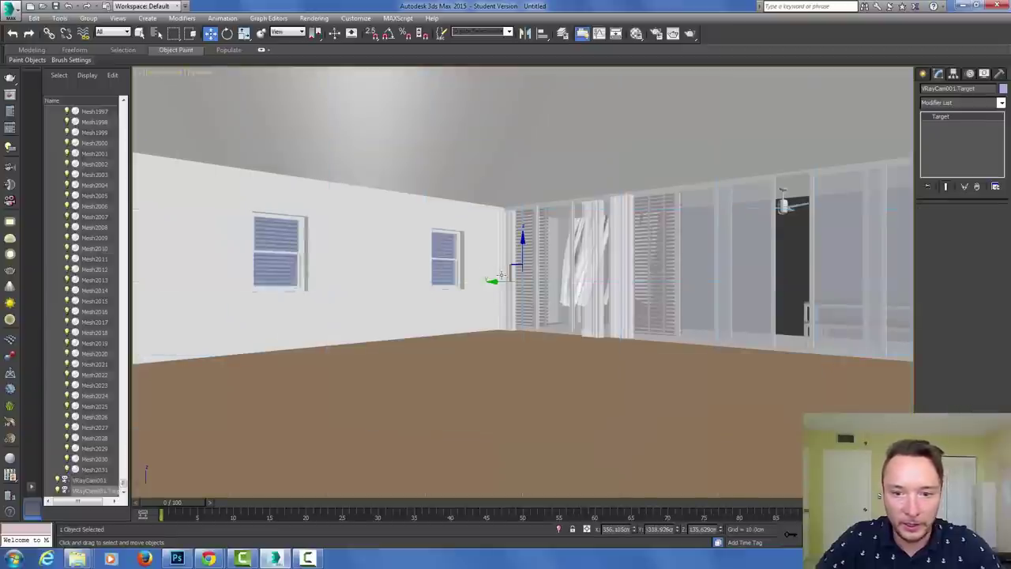
pyautogui.moveTo(496, 283); pyautogui.dragTo(564, 275)
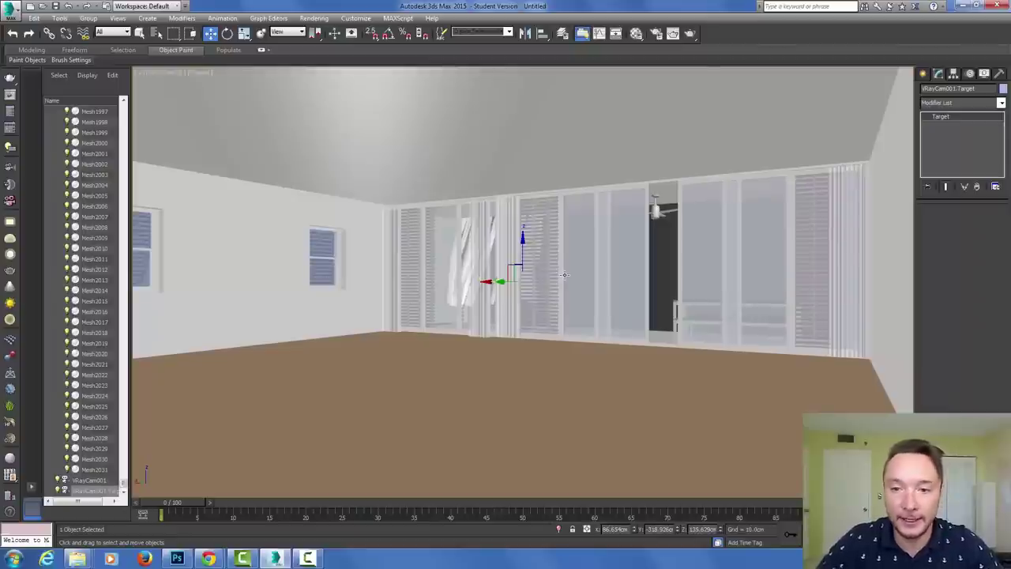
pyautogui.click(574, 275)
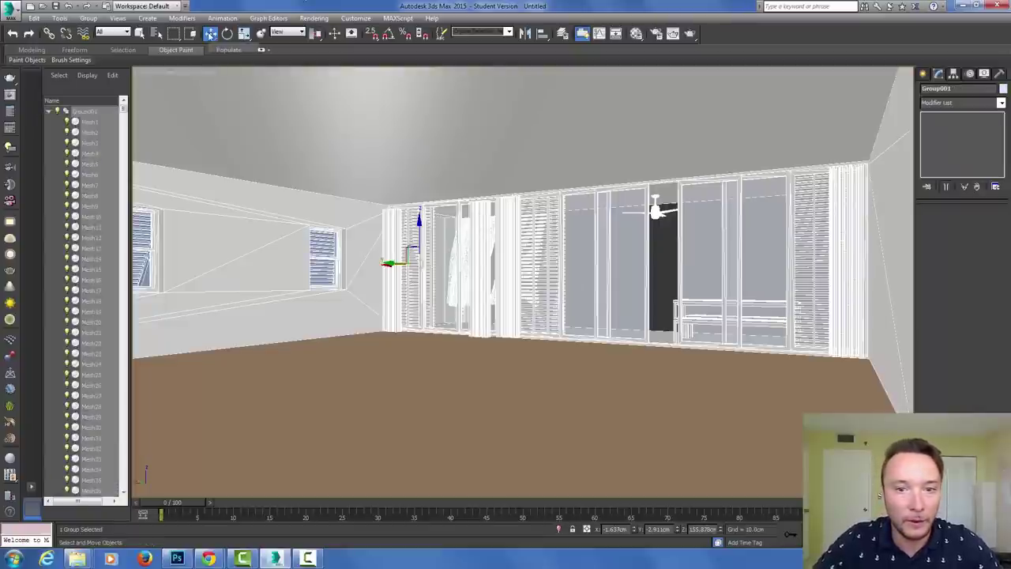
# Ungroup the window group and isolate door panel Mesh196 with Alt+Q
pyautogui.click(93, 19)
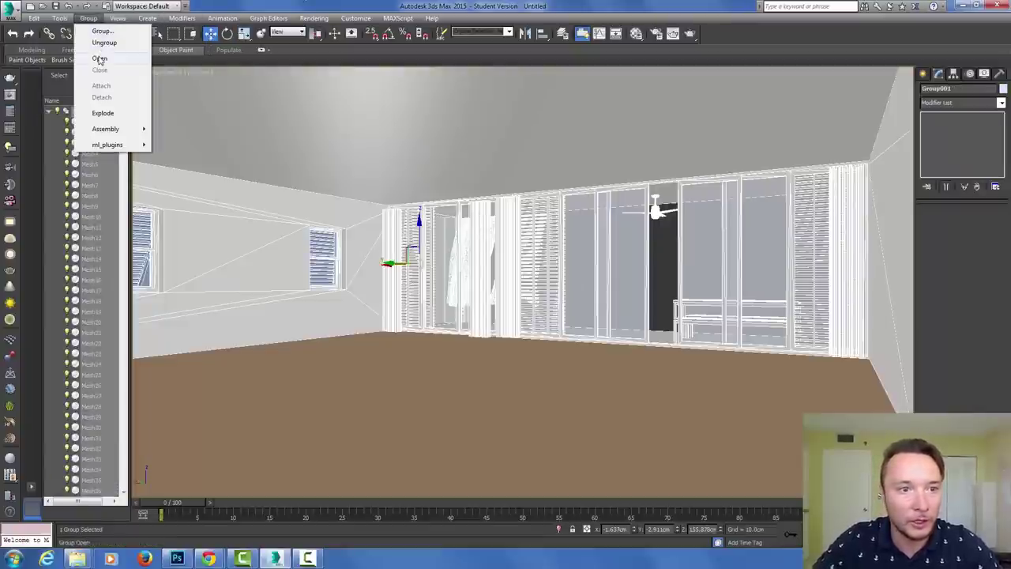
pyautogui.click(99, 41)
pyautogui.click(580, 249)
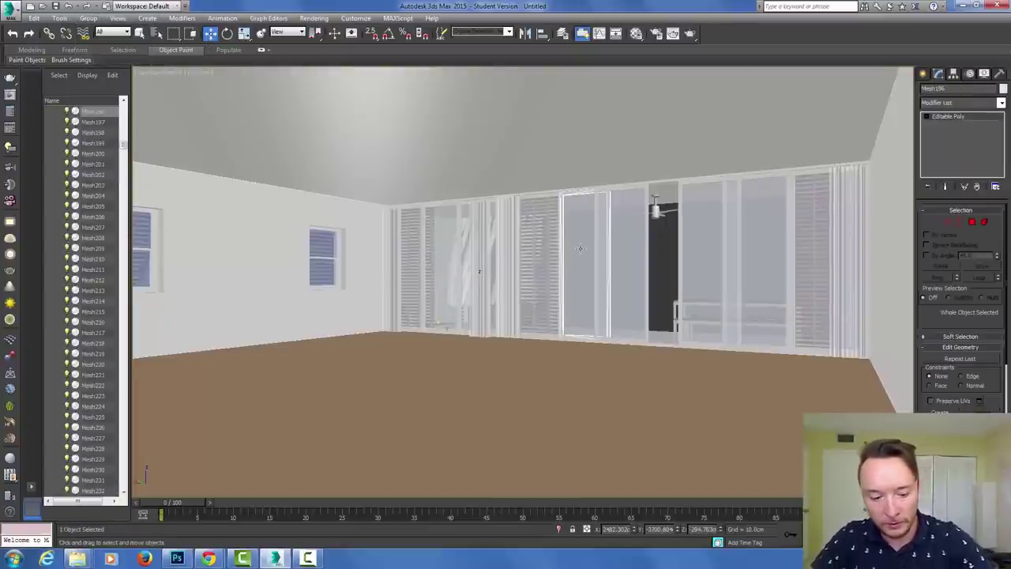
pyautogui.hotkey('alt', 'q')
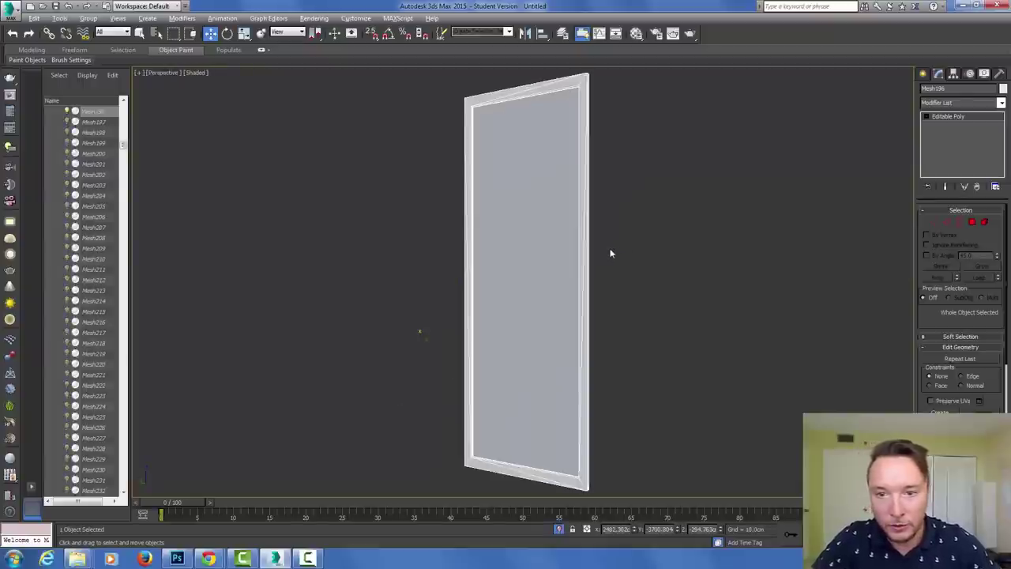
pyautogui.keyDown('alt'); pyautogui.moveTo(610, 254); pyautogui.dragTo(810, 250, button='middle'); pyautogui.keyUp('alt')
# Select the panel's glass polygon, view it edge-on, then deselect it
pyautogui.click(973, 222)
pyautogui.click(508, 261)
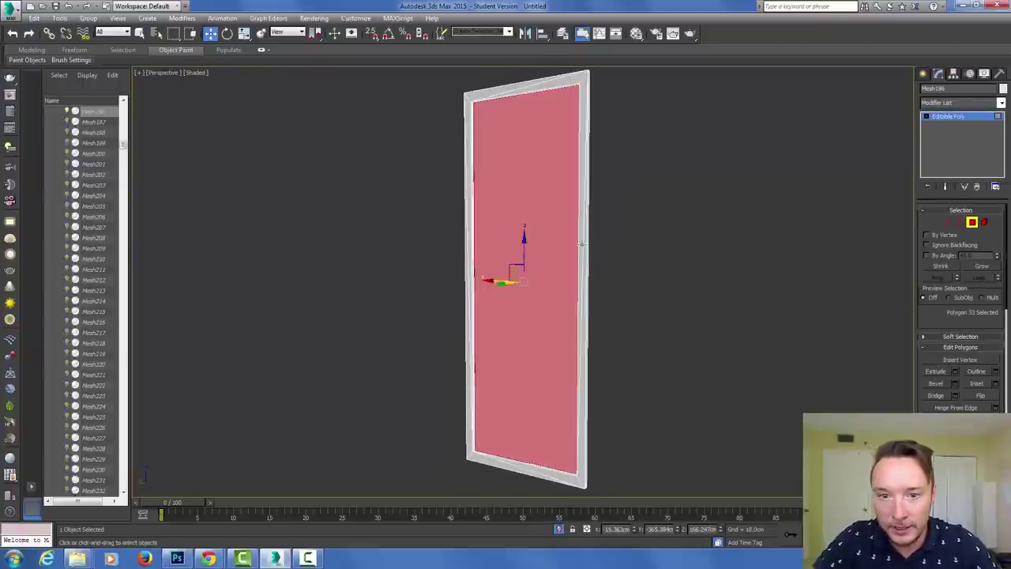
pyautogui.keyDown('alt'); pyautogui.moveTo(508, 260); pyautogui.dragTo(401, 252, button='middle'); pyautogui.keyUp('alt')
pyautogui.click(449, 289)
# Switch to Front view with 2.5D snap and angle snap turned on
pyautogui.press('f')
pyautogui.click(374, 35)
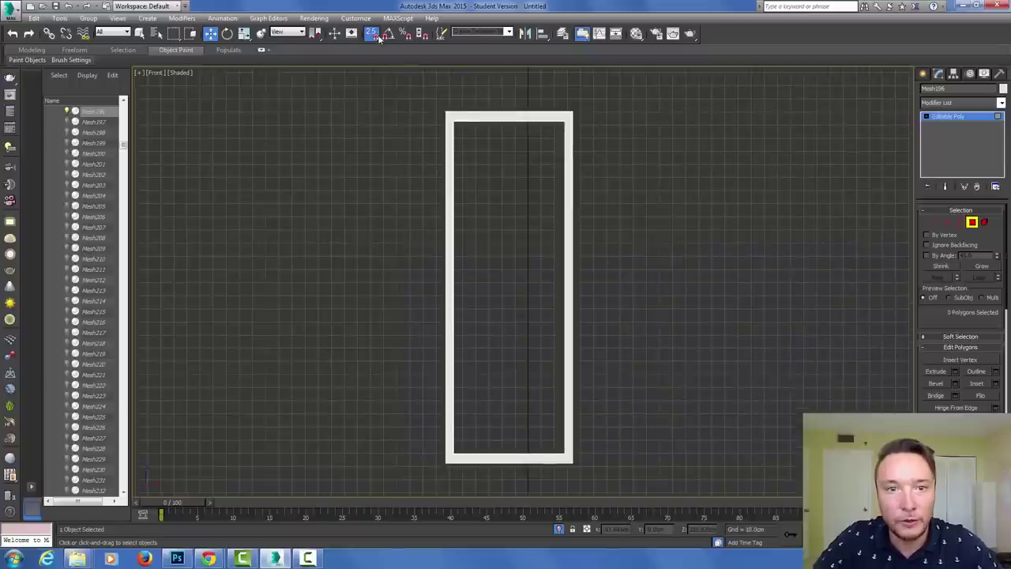
pyautogui.moveTo(373, 40); pyautogui.dragTo(378, 39)
pyautogui.click(388, 35)
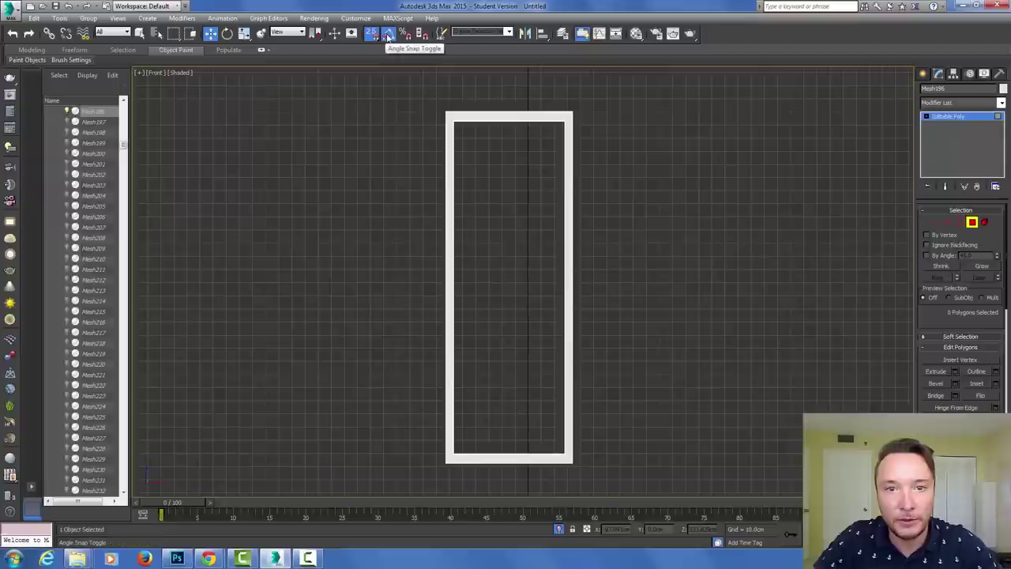
pyautogui.click(923, 73)
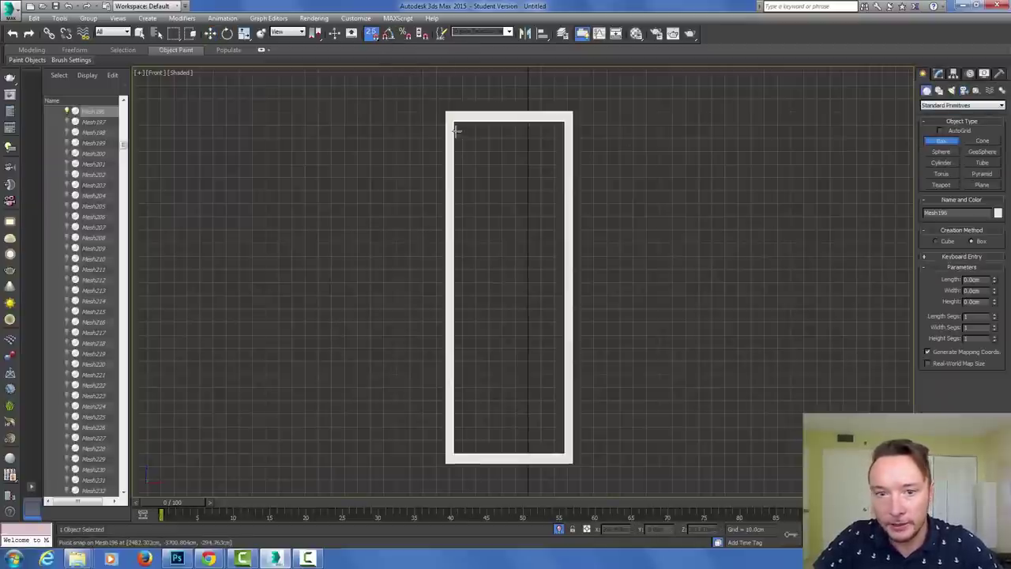
# Draw Box001 inside the door frame and move it down toward the frame
pyautogui.moveTo(455, 130); pyautogui.dragTo(588, 448)
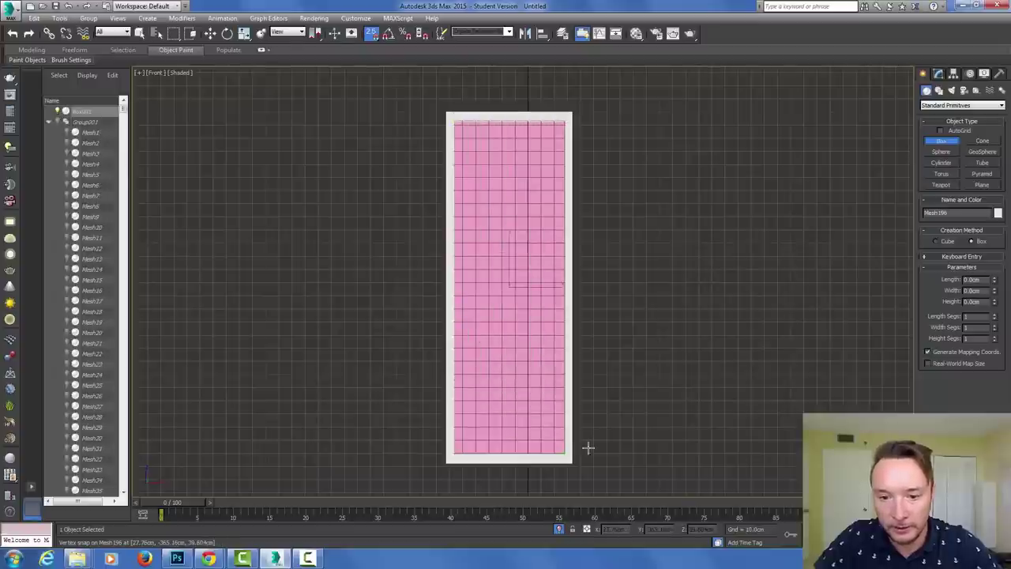
pyautogui.click(542, 356)
pyautogui.press('t')
pyautogui.press('z')
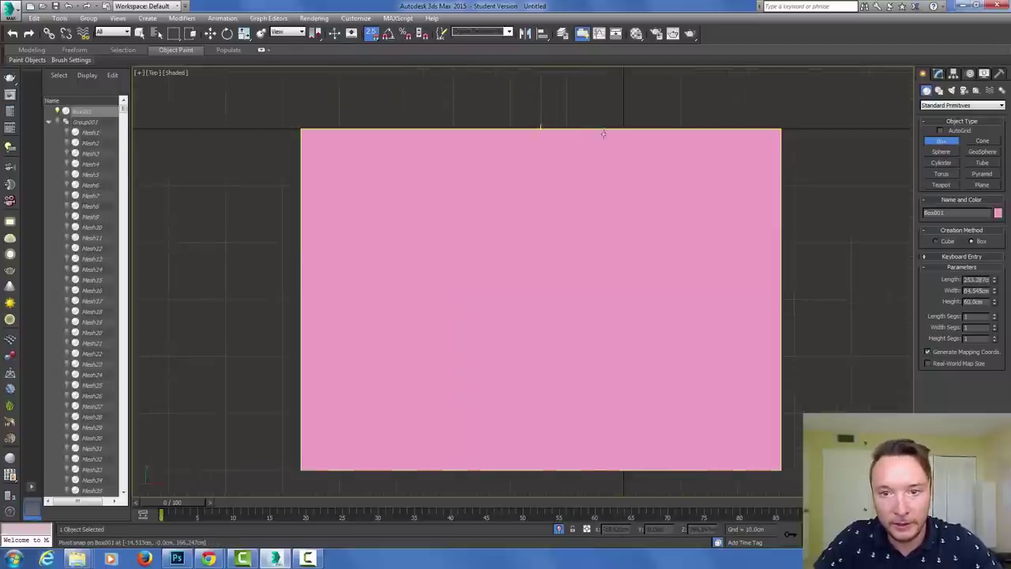
pyautogui.click(210, 33)
pyautogui.scroll(-5, 452, 202)
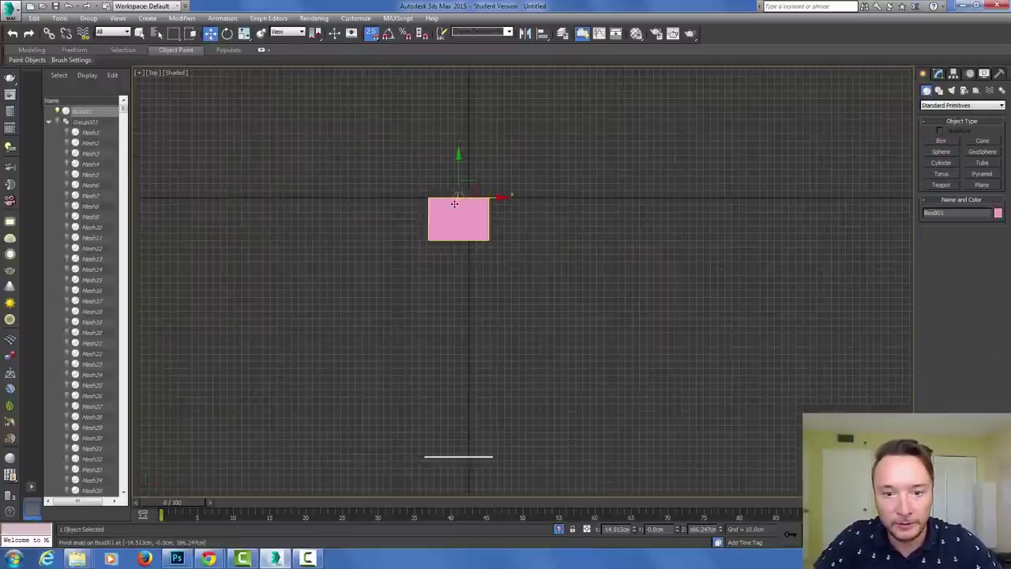
pyautogui.scroll(-3, 454, 204)
pyautogui.moveTo(455, 202); pyautogui.dragTo(456, 283)
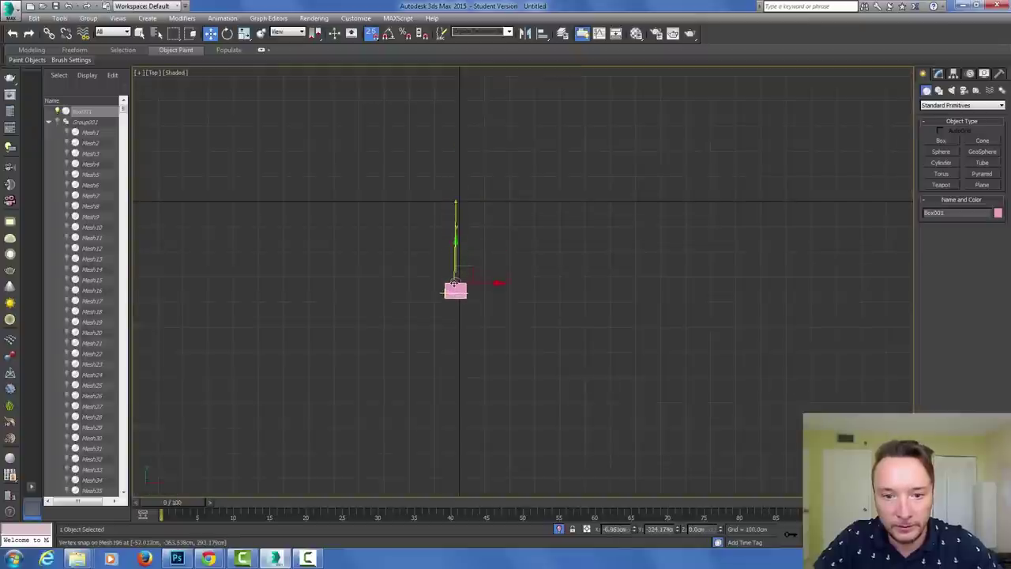
pyautogui.rightClick(455, 283)
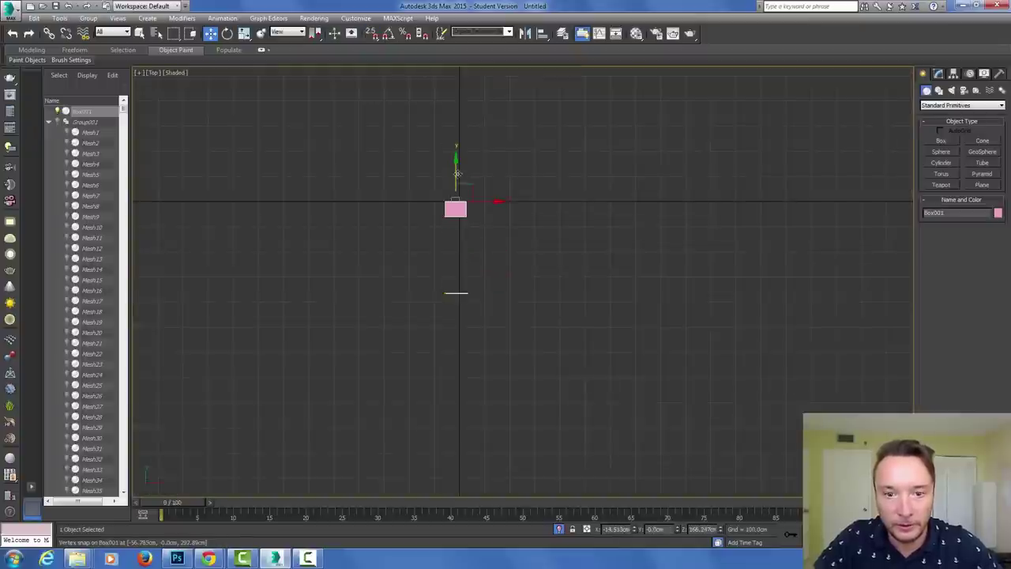
pyautogui.moveTo(456, 174); pyautogui.dragTo(457, 257)
# Flatten Box001 to 0.6 cm high, place it over the frame bar, and frame it in perspective
pyautogui.click(938, 73)
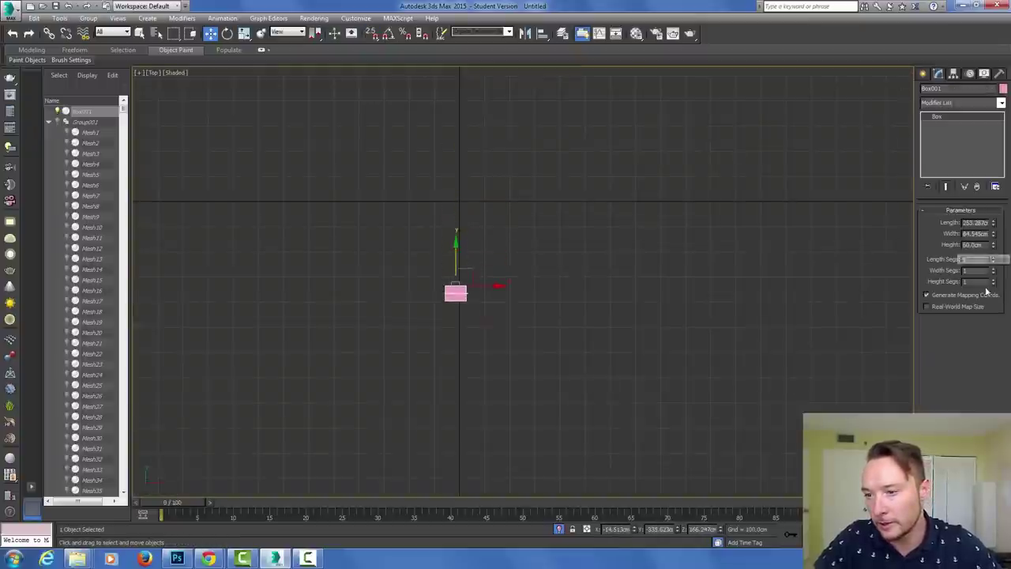
pyautogui.moveTo(993, 248); pyautogui.dragTo(994, 301)
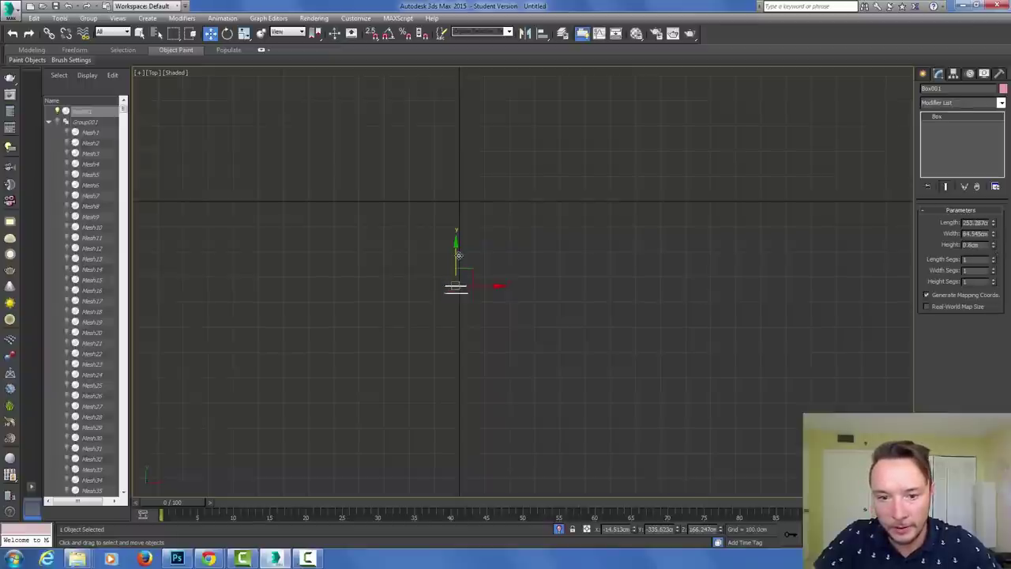
pyautogui.press('z')
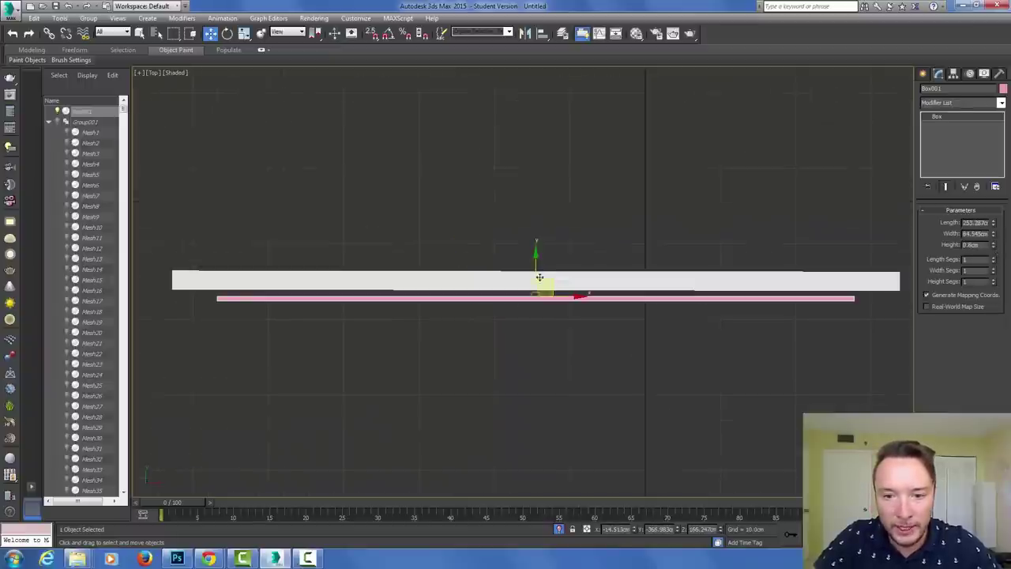
pyautogui.moveTo(540, 277); pyautogui.dragTo(535, 251)
pyautogui.press('p')
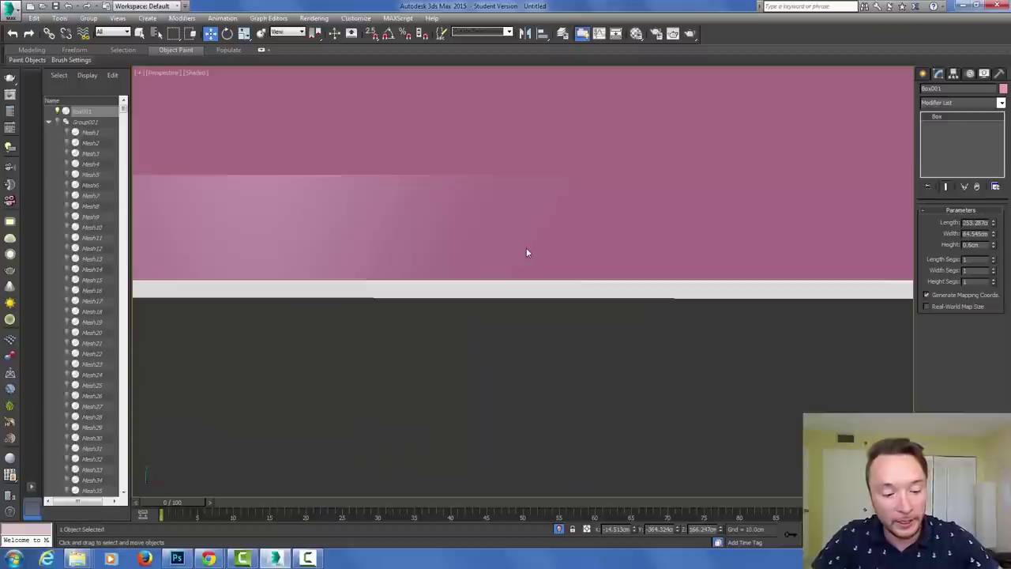
pyautogui.keyDown('alt'); pyautogui.moveTo(501, 251); pyautogui.dragTo(611, 194, button='middle'); pyautogui.keyUp('alt')
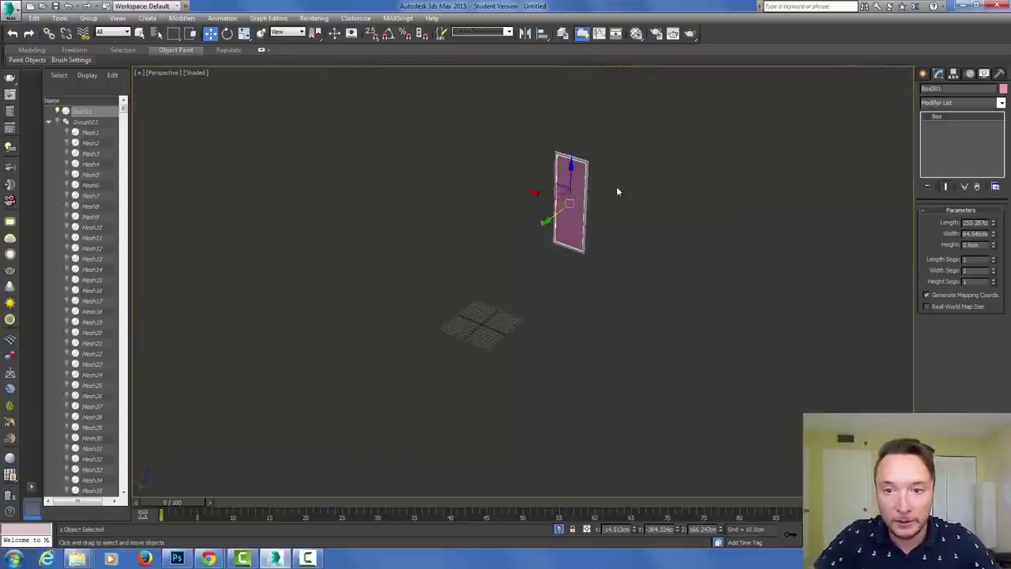
pyautogui.press('z')
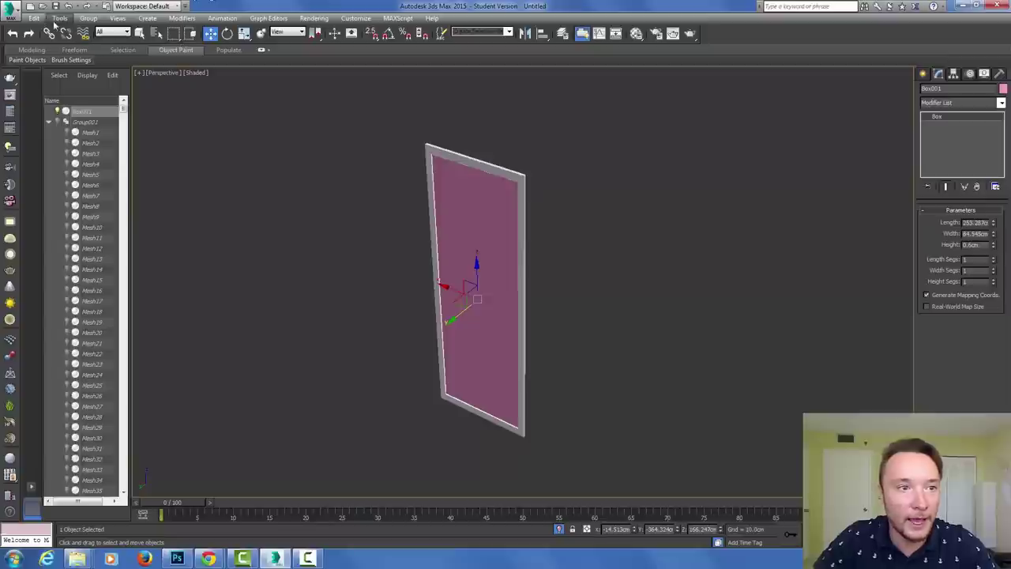
# Select the old room geometry and delete it from the scene
pyautogui.click(17, 14)
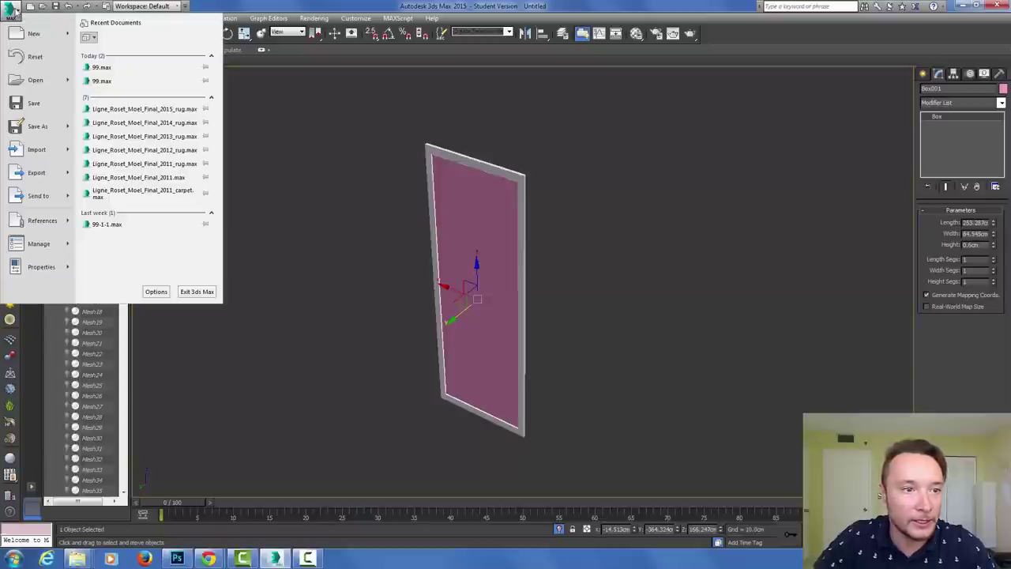
pyautogui.click(350, 105)
pyautogui.hotkey('ctrl', 'a')
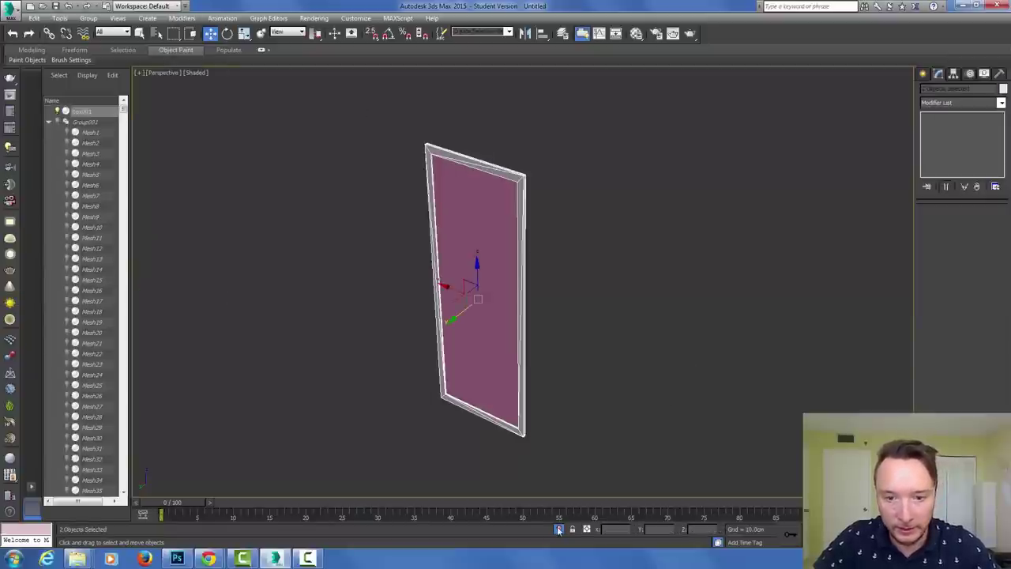
pyautogui.click(559, 530)
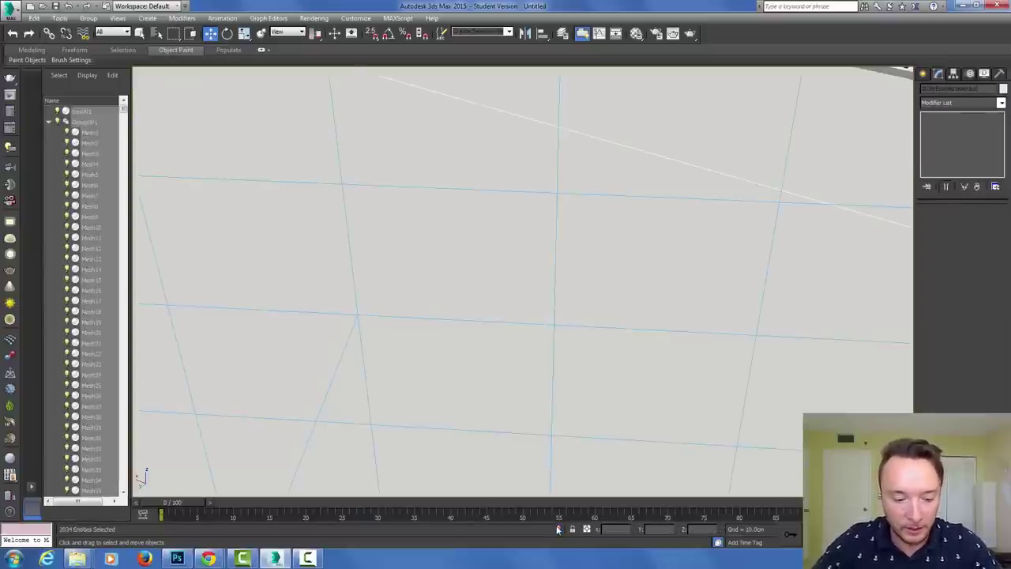
pyautogui.click(559, 530)
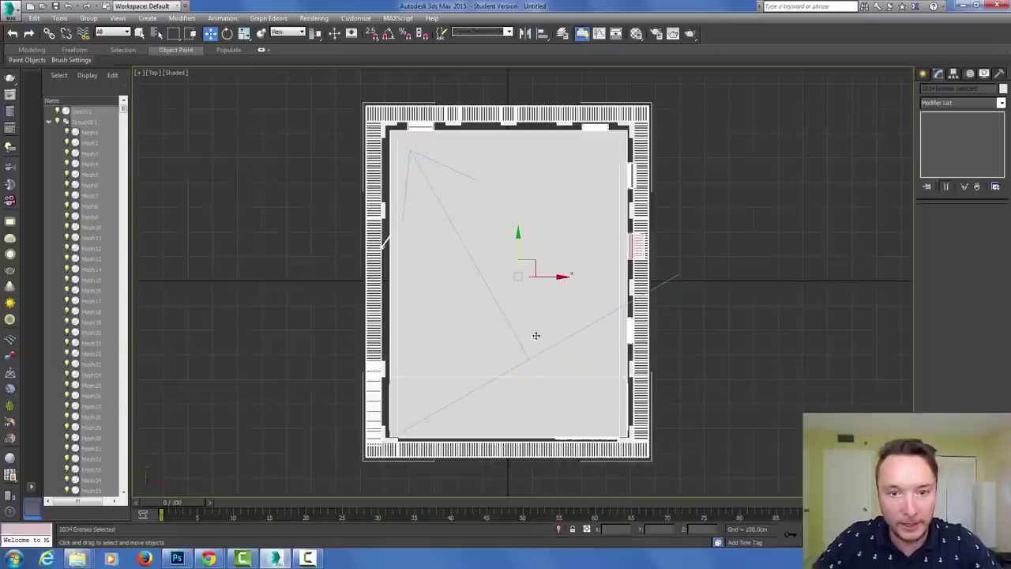
pyautogui.click(123, 33)
pyautogui.click(110, 77)
pyautogui.press('F3')
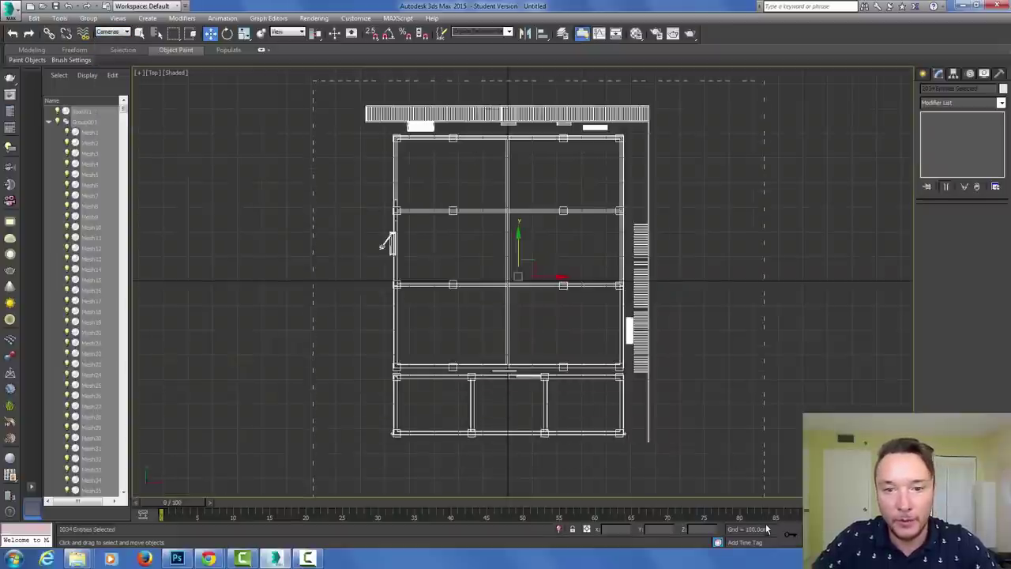
pyautogui.press('F3')
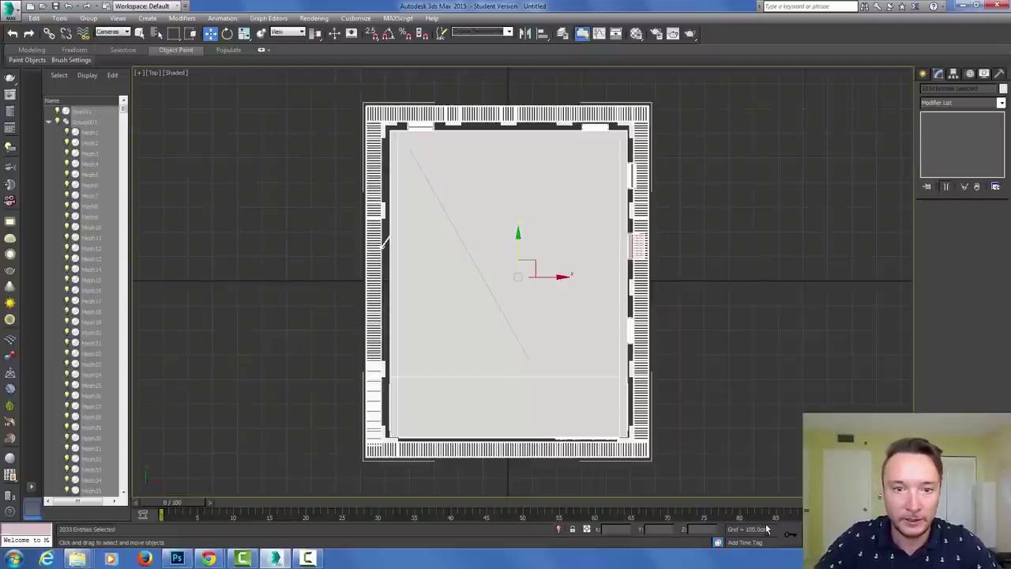
pyautogui.press('Delete')
# Merge the 99 group from 99.max in the Cubico folder
pyautogui.click(10, 11)
pyautogui.moveTo(26, 153)
pyautogui.click(113, 79)
pyautogui.click(188, 45)
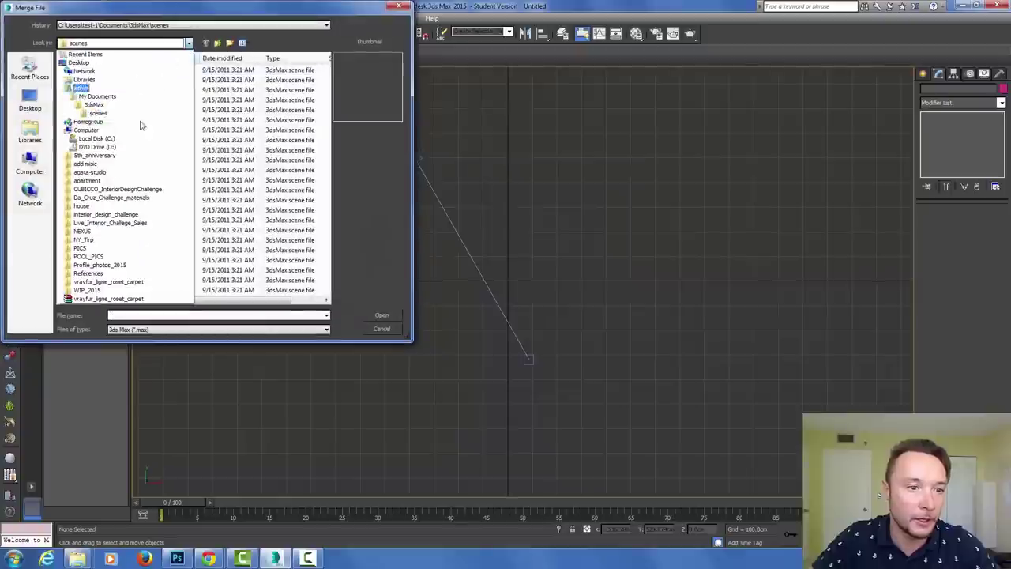
pyautogui.click(131, 199)
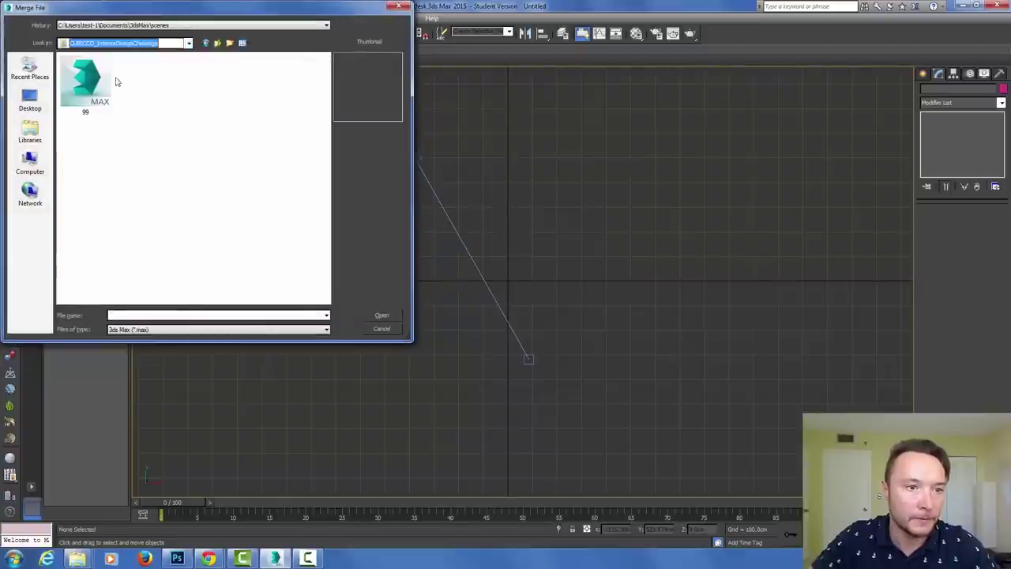
pyautogui.doubleClick(84, 81)
pyautogui.click(426, 198)
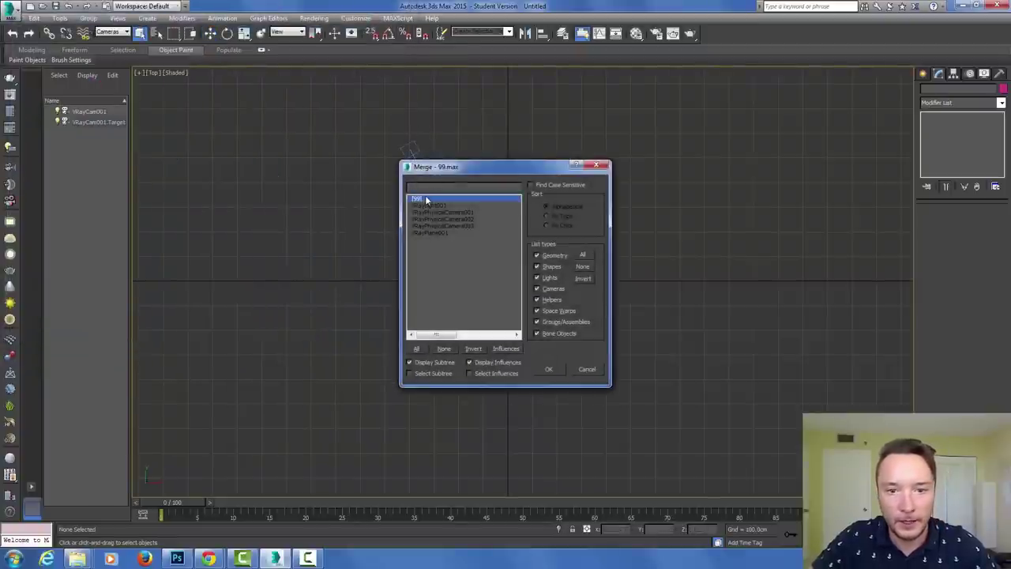
pyautogui.click(549, 369)
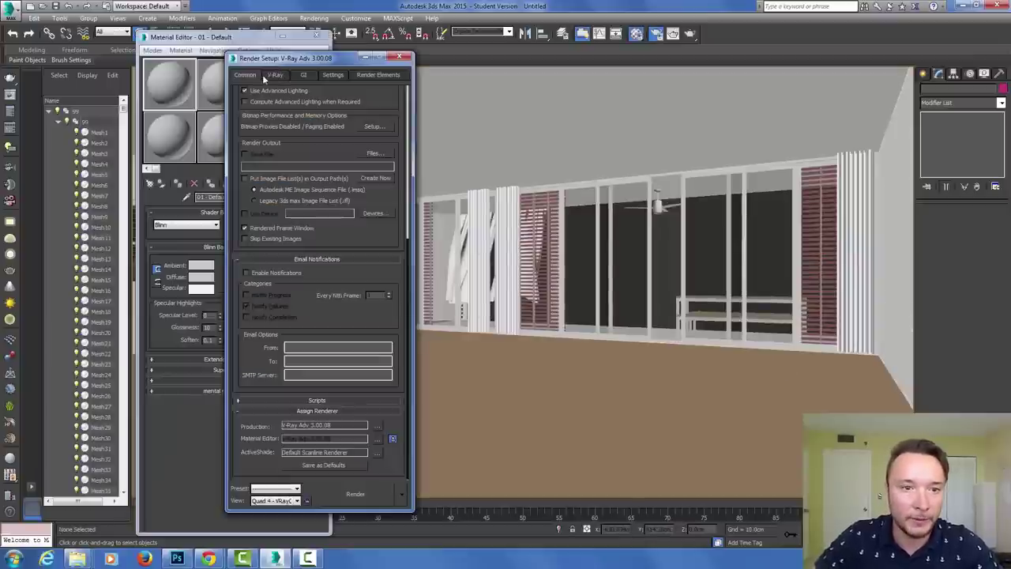
# Set the output size to the 35mm preset at 1200 width
pyautogui.click(377, 428)
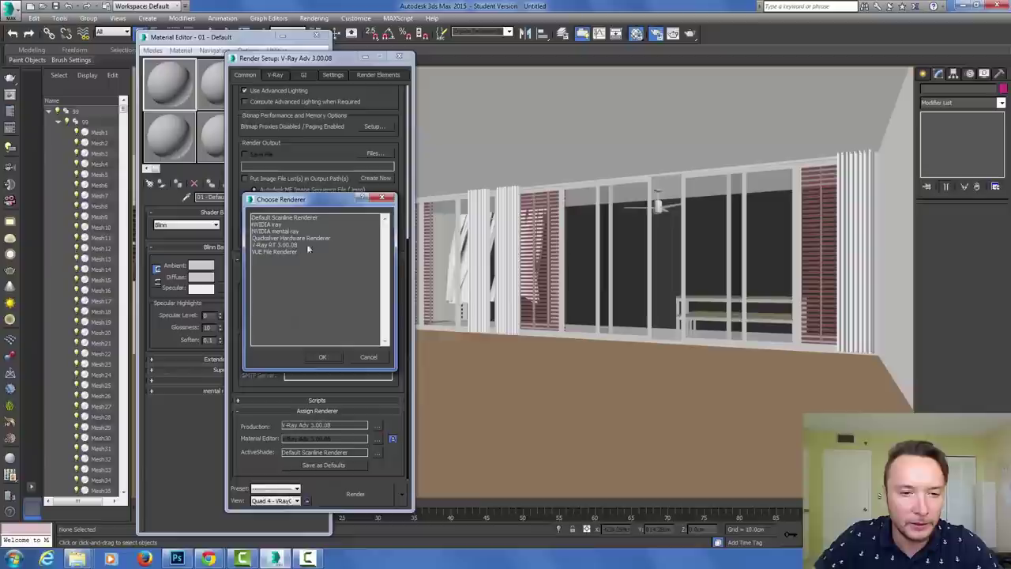
pyautogui.click(383, 198)
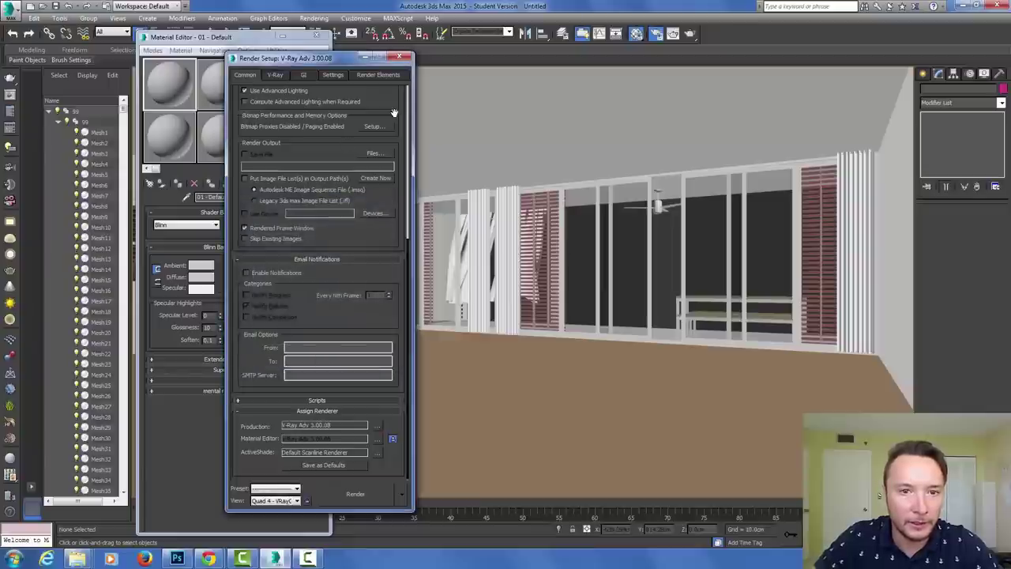
pyautogui.scroll(5, 316, 237)
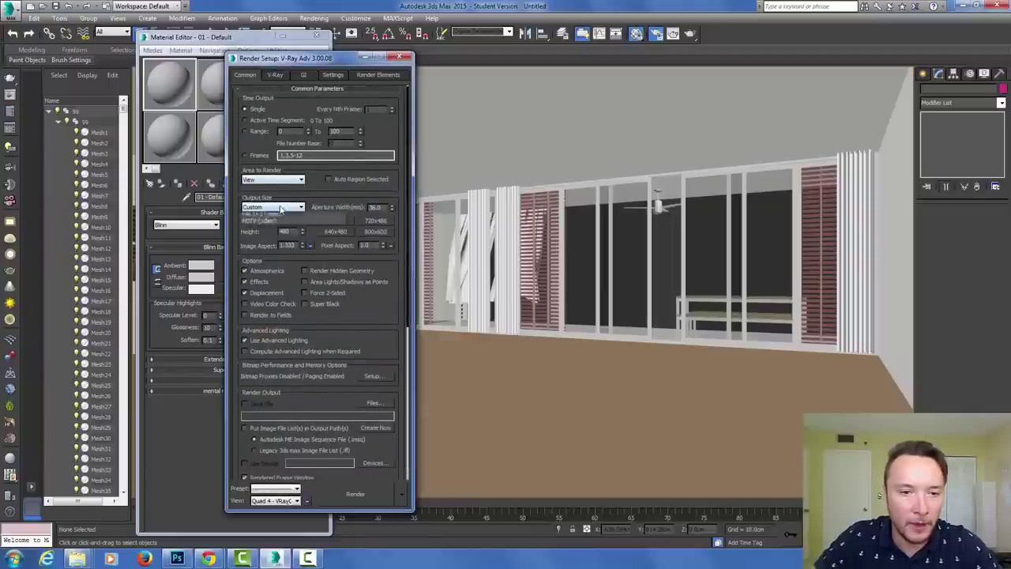
pyautogui.click(301, 290)
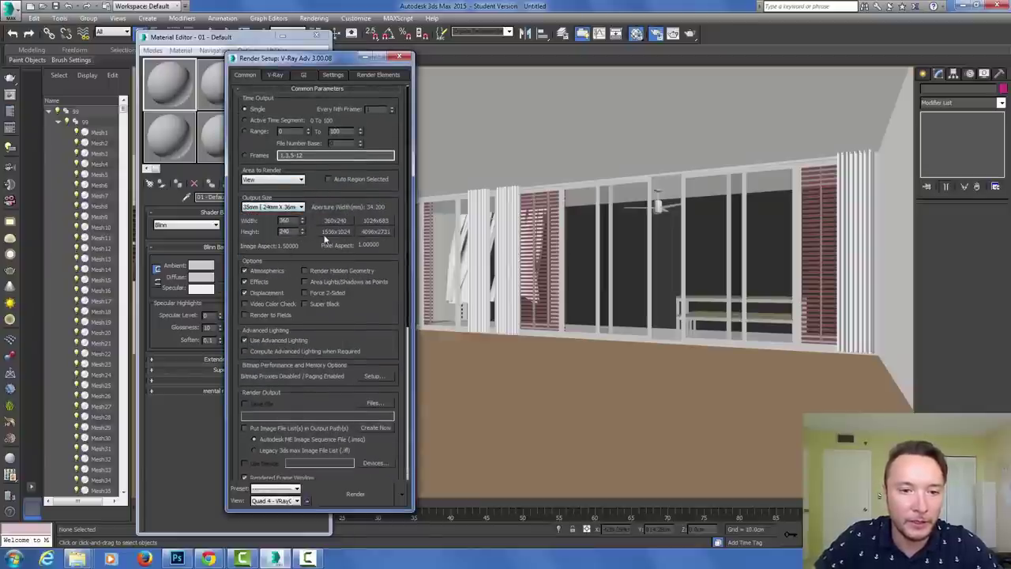
pyautogui.click(289, 220)
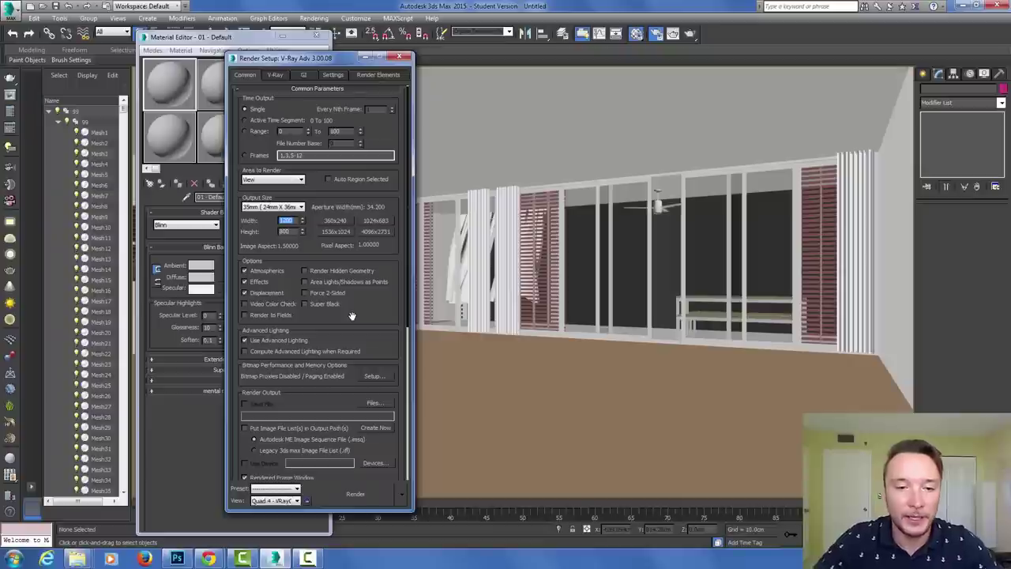
# On the V-Ray tab, expand the Frame buffer and Global switches rollouts
pyautogui.scroll(-2, 353, 314)
pyautogui.scroll(-3, 353, 282)
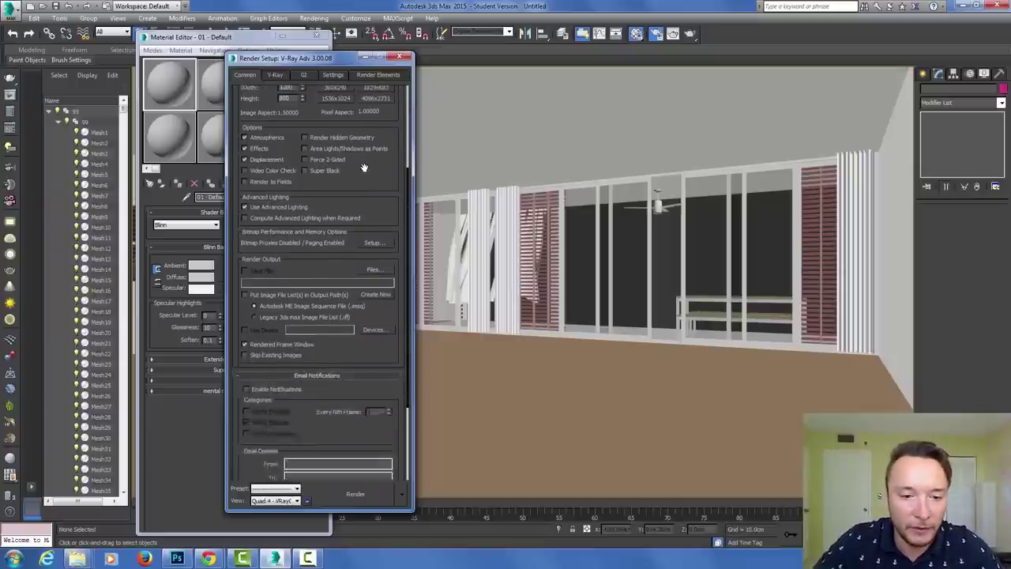
pyautogui.click(280, 77)
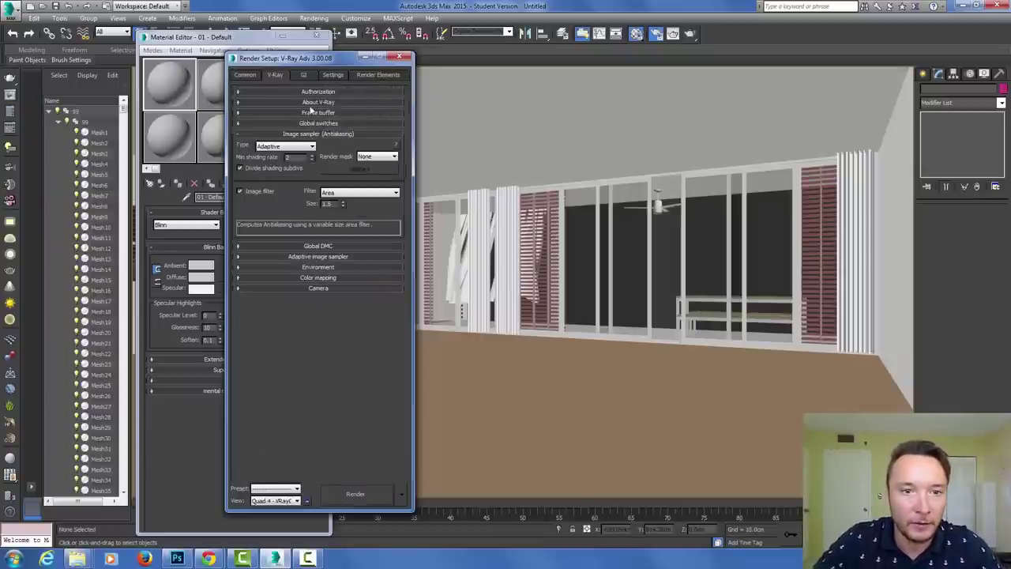
pyautogui.click(304, 112)
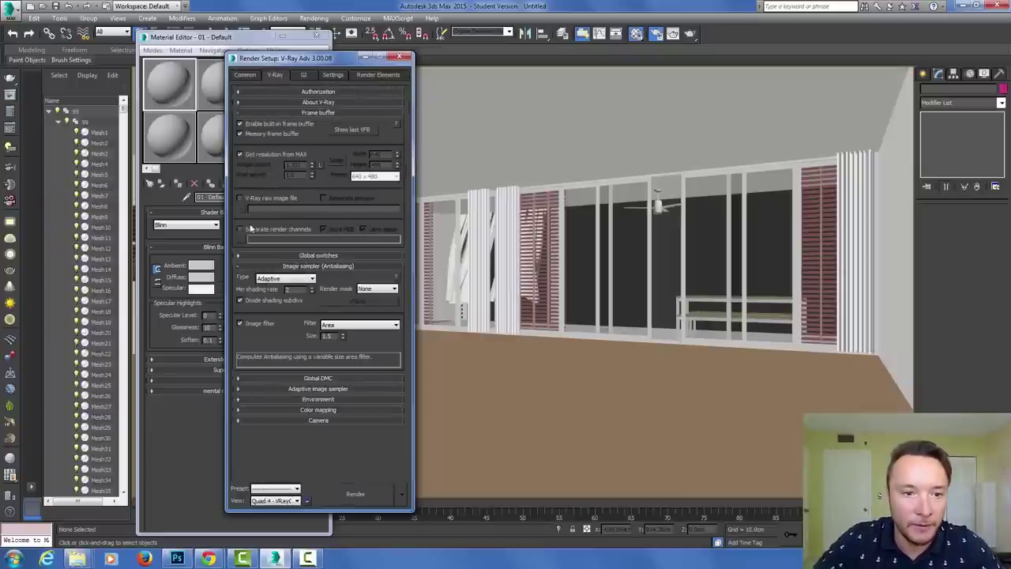
pyautogui.click(261, 255)
pyautogui.scroll(-2, 311, 256)
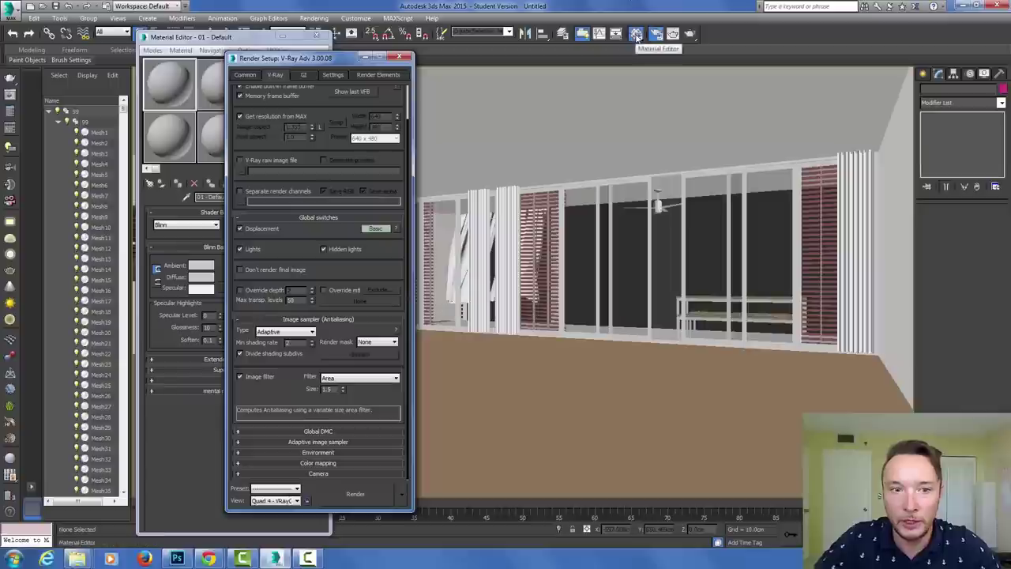
# Turn a Material Editor sample into the clay VRayMtl
pyautogui.click(204, 112)
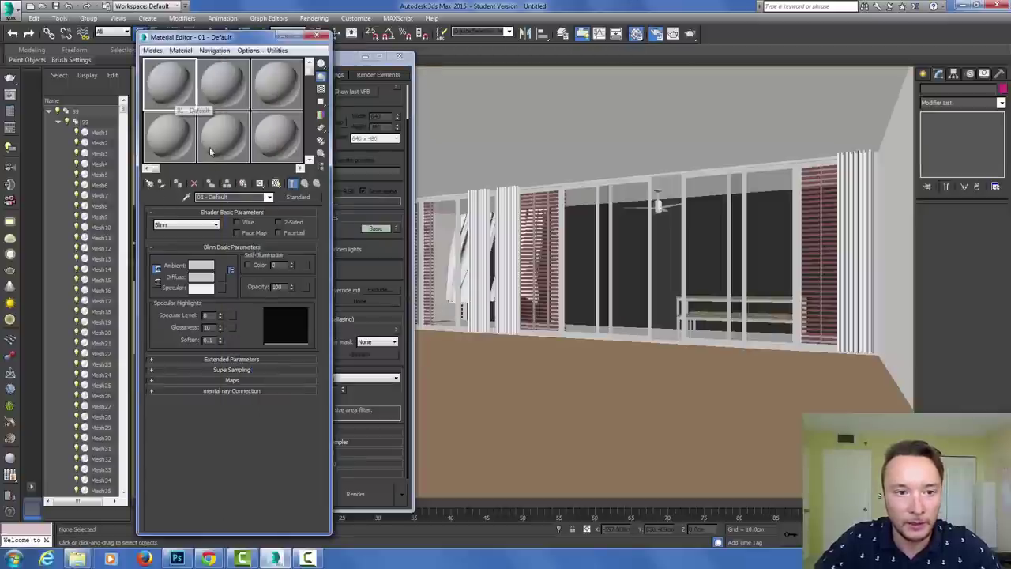
pyautogui.click(298, 197)
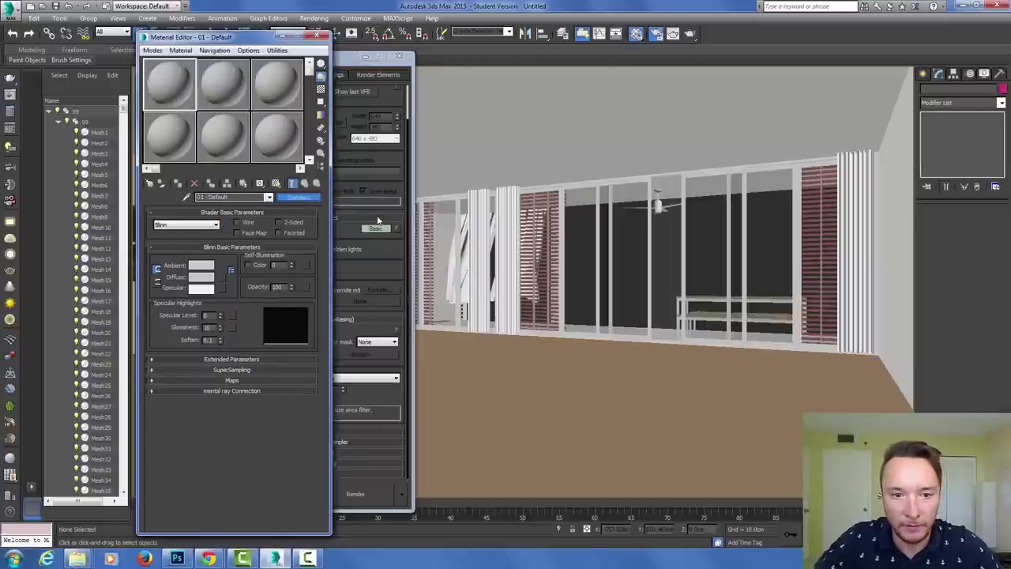
pyautogui.click(573, 329)
pyautogui.scroll(-2, 586, 353)
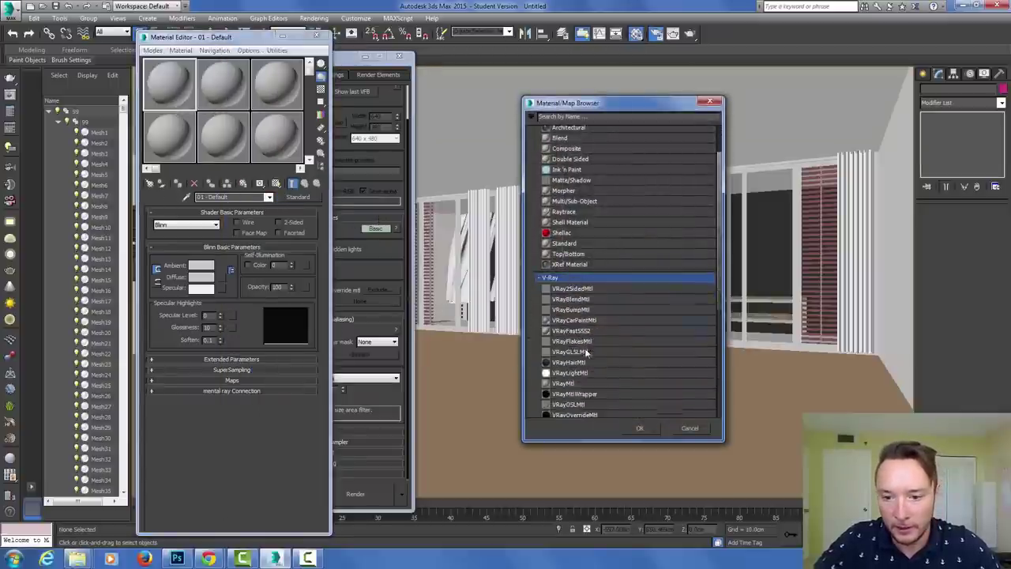
pyautogui.scroll(-1, 586, 354)
pyautogui.doubleClick(576, 359)
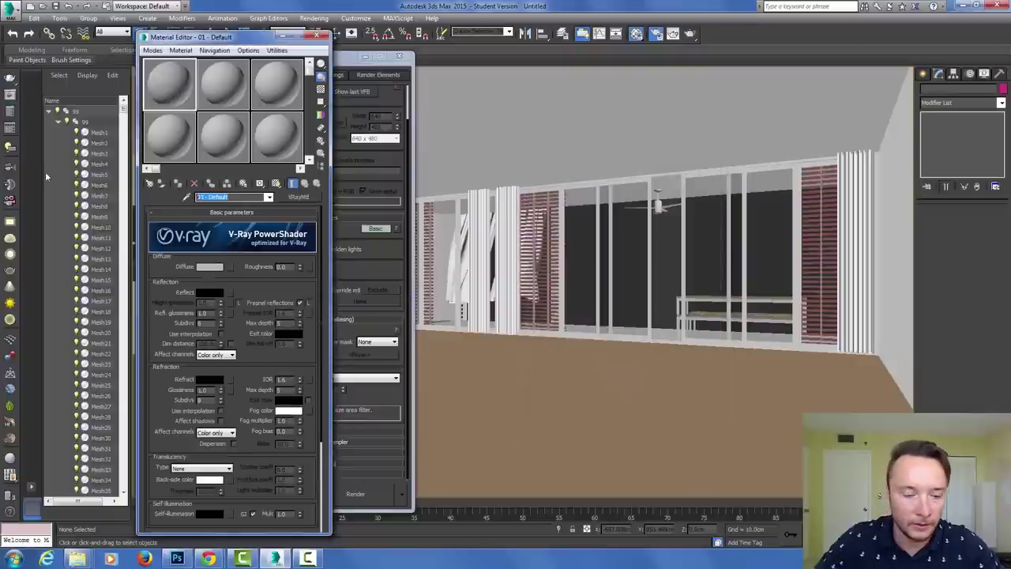
pyautogui.write('clay')
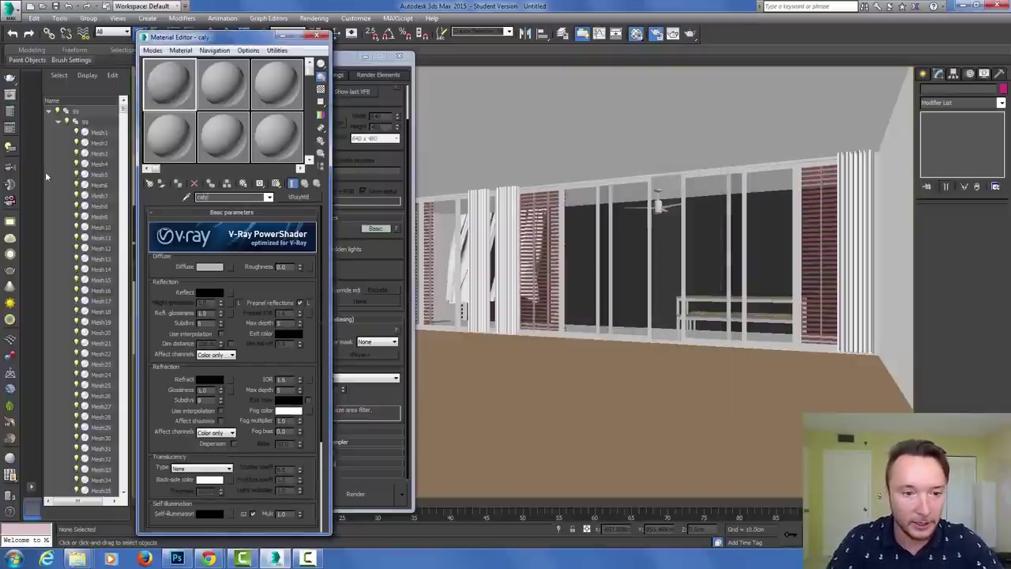
pyautogui.click(177, 183)
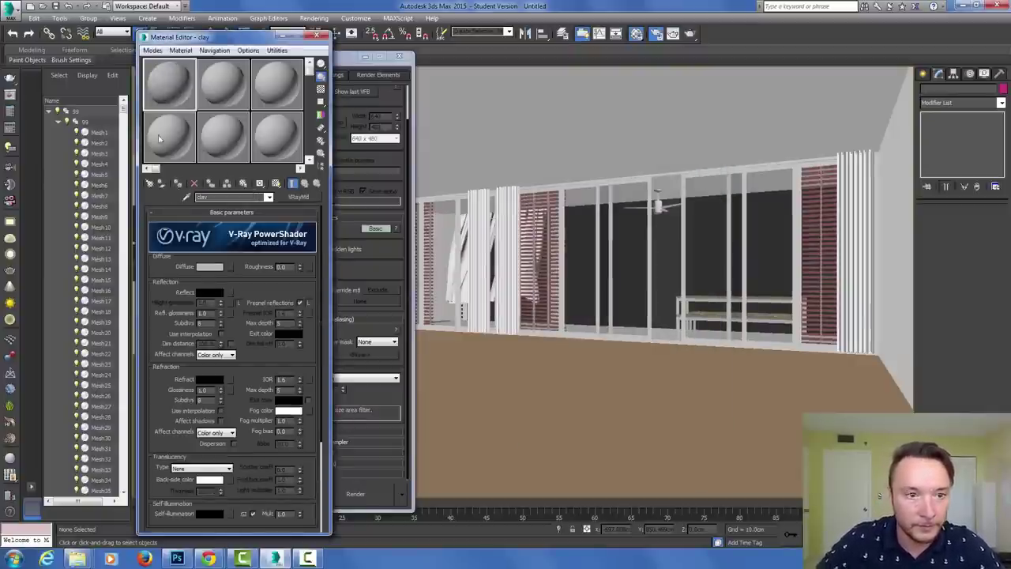
pyautogui.moveTo(208, 37); pyautogui.dragTo(81, 29)
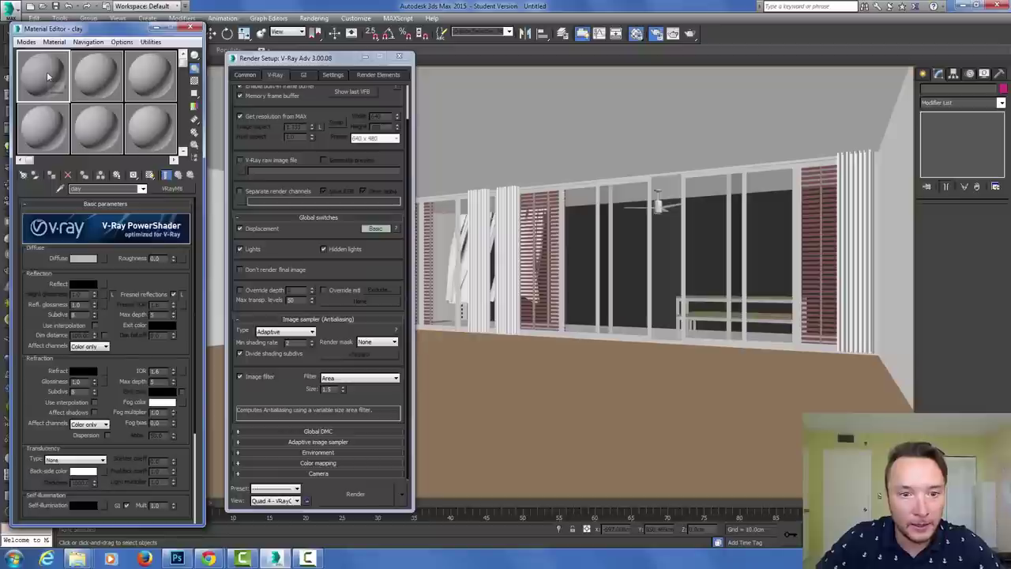
# Enable material override and place the clay material in its slot as an instance
pyautogui.click(342, 293)
pyautogui.click(381, 290)
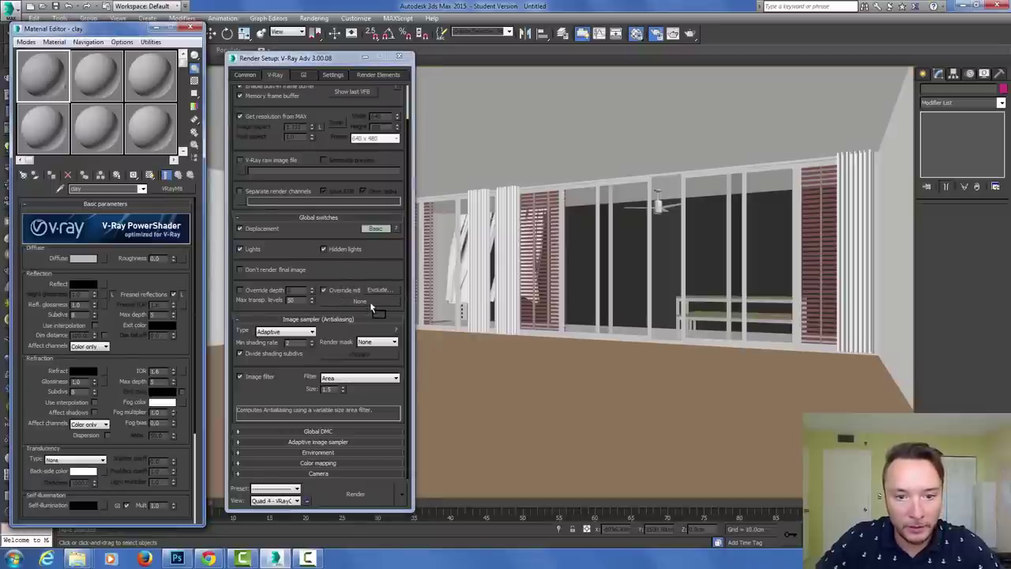
pyautogui.moveTo(370, 301); pyautogui.dragTo(370, 301)
pyautogui.click(304, 316)
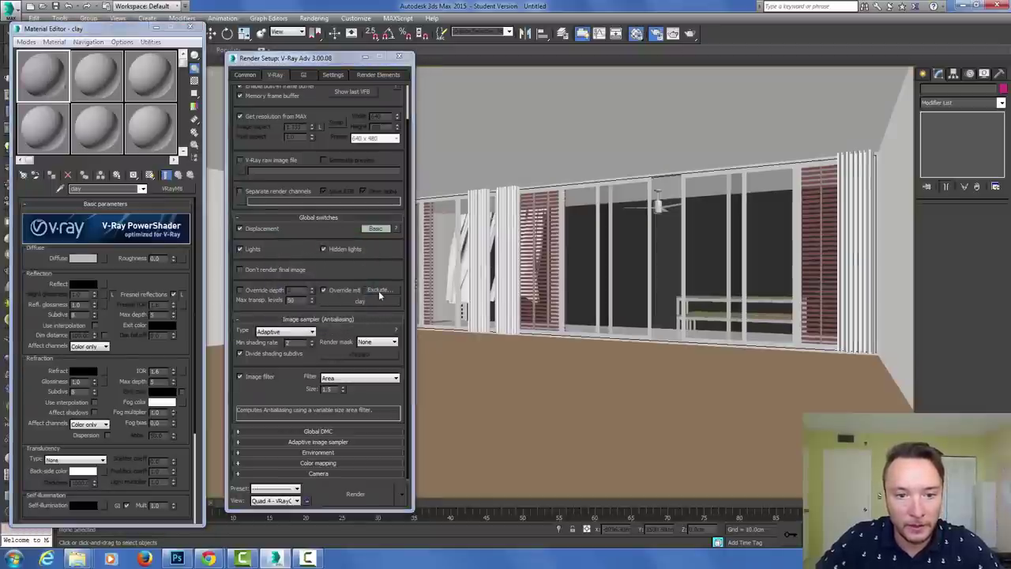
# Add all Glass objects to the override's Exclude list
pyautogui.click(379, 291)
pyautogui.moveTo(350, 201); pyautogui.dragTo(355, 326)
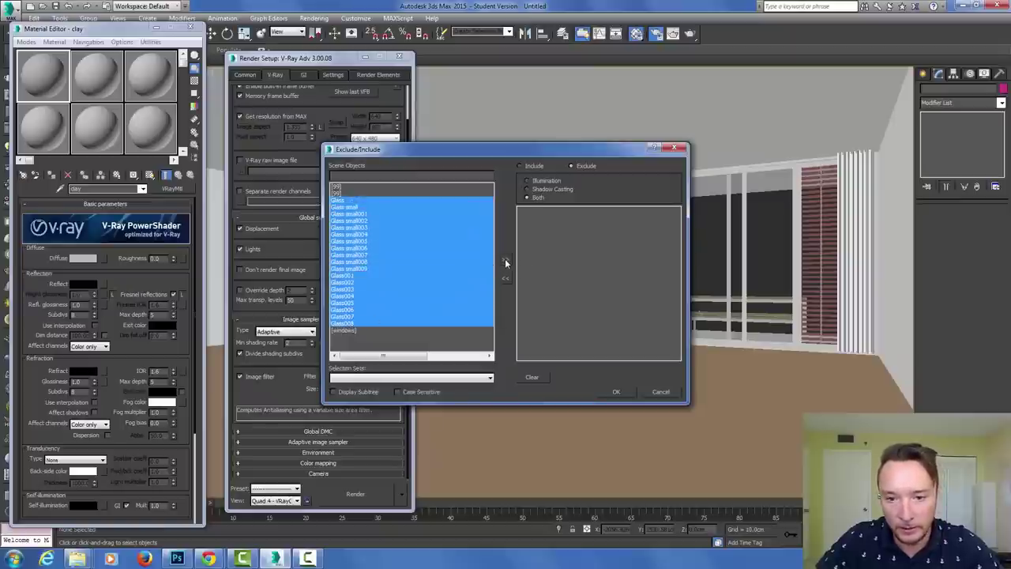
pyautogui.click(506, 262)
pyautogui.click(608, 390)
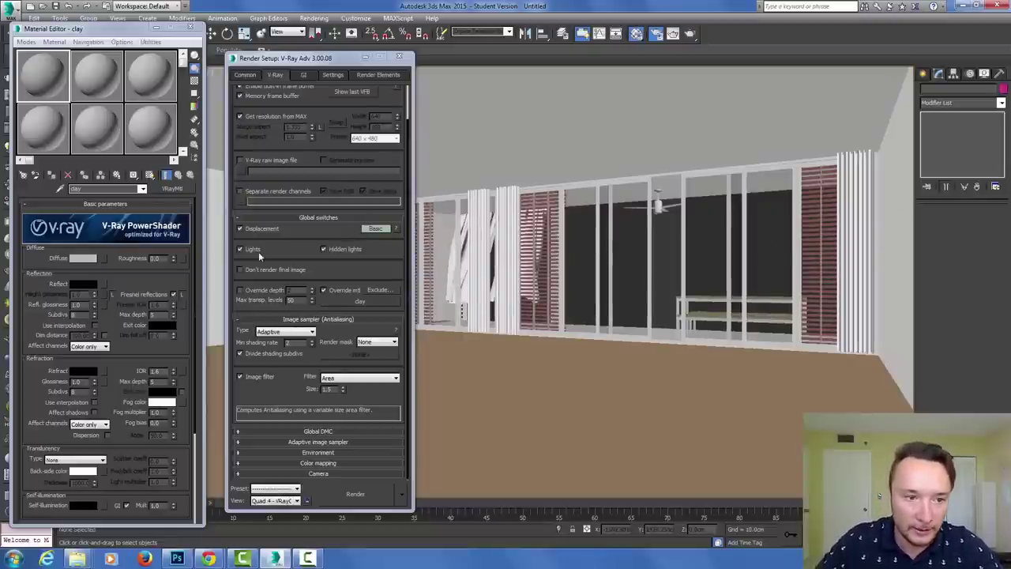
# Pick GLASS_standard from the viewport glass and set glossiness to 0.95 and 0.99
pyautogui.click(96, 75)
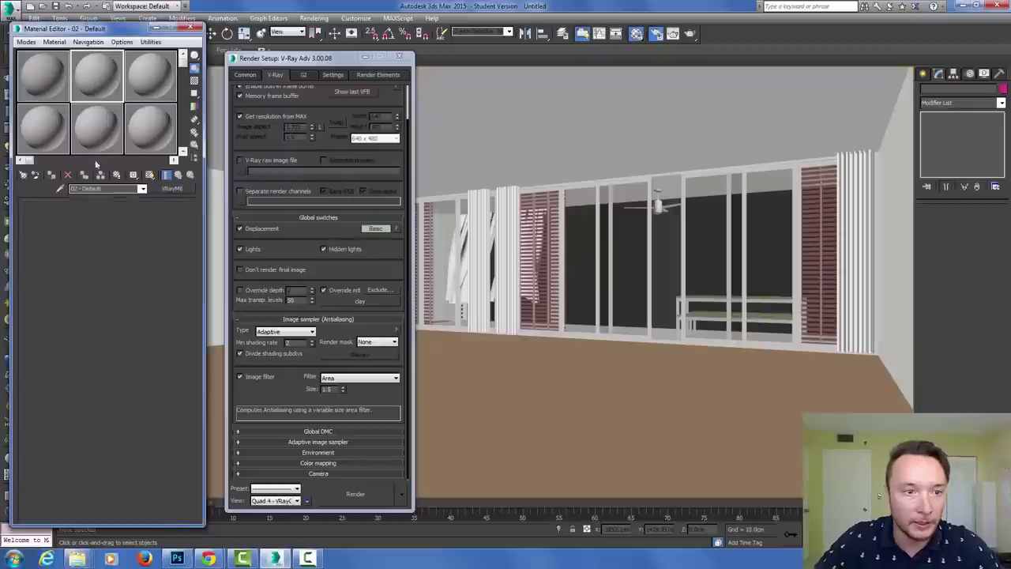
pyautogui.click(60, 189)
pyautogui.click(581, 245)
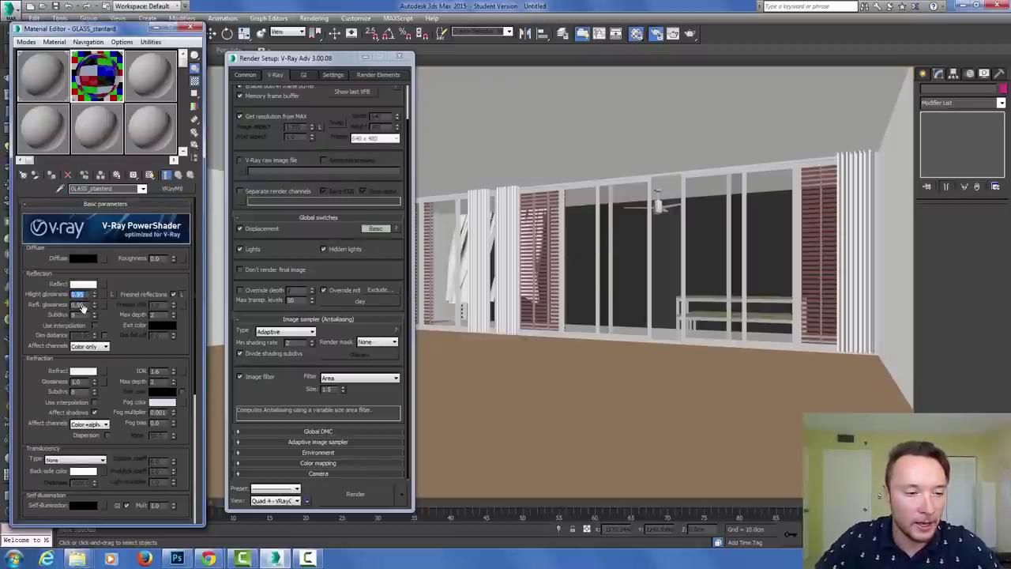
pyautogui.click(82, 297)
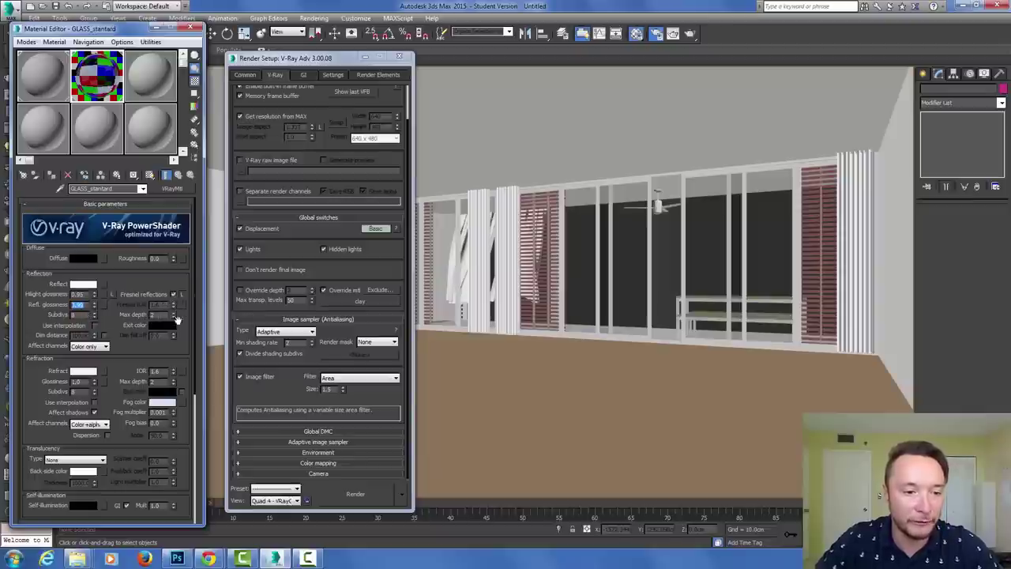
# Adjust the glass refraction fog colour and set the fog multiplier to 0.001
pyautogui.scroll(-3, 123, 383)
pyautogui.click(162, 355)
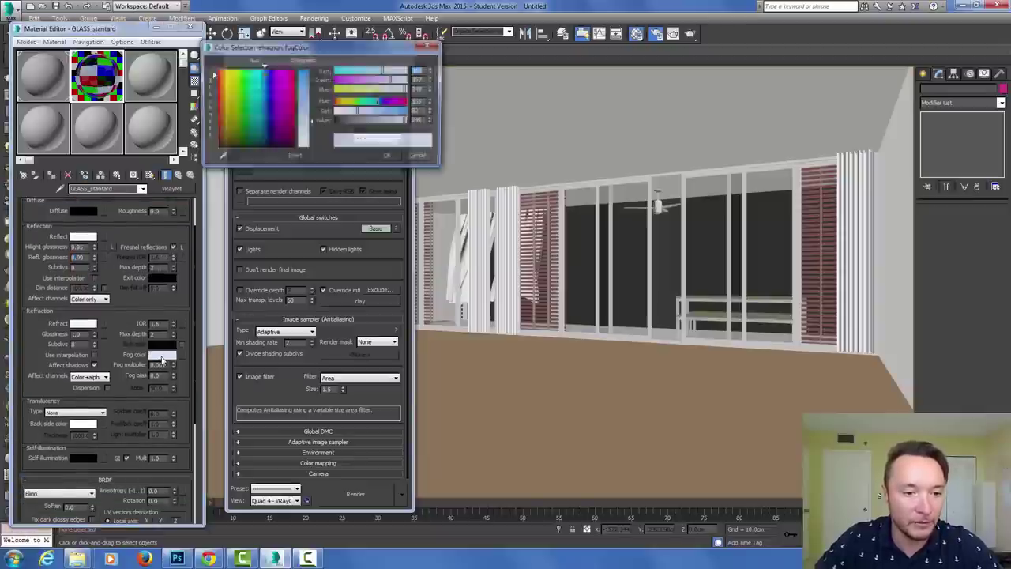
pyautogui.click(385, 157)
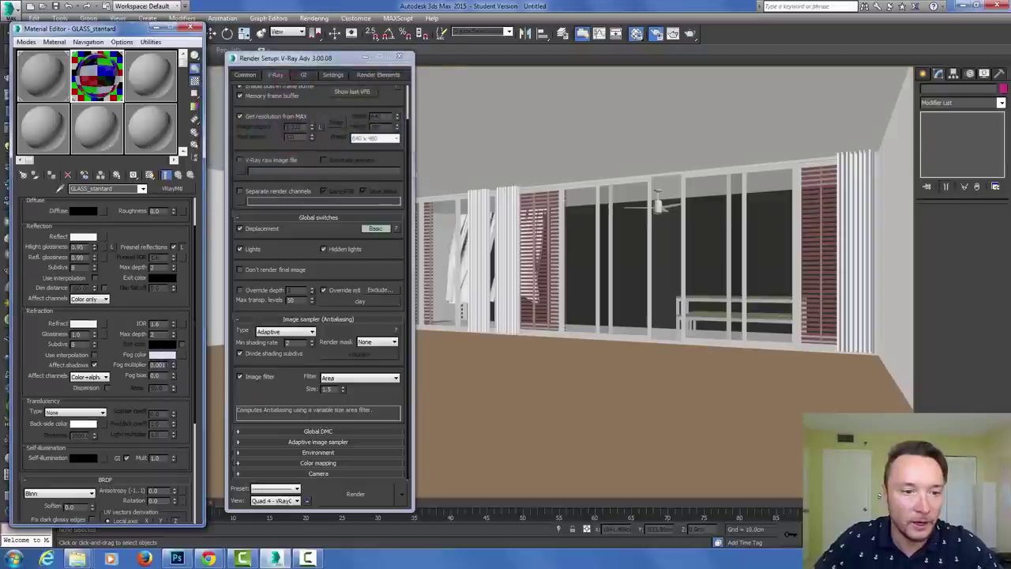
pyautogui.doubleClick(159, 365)
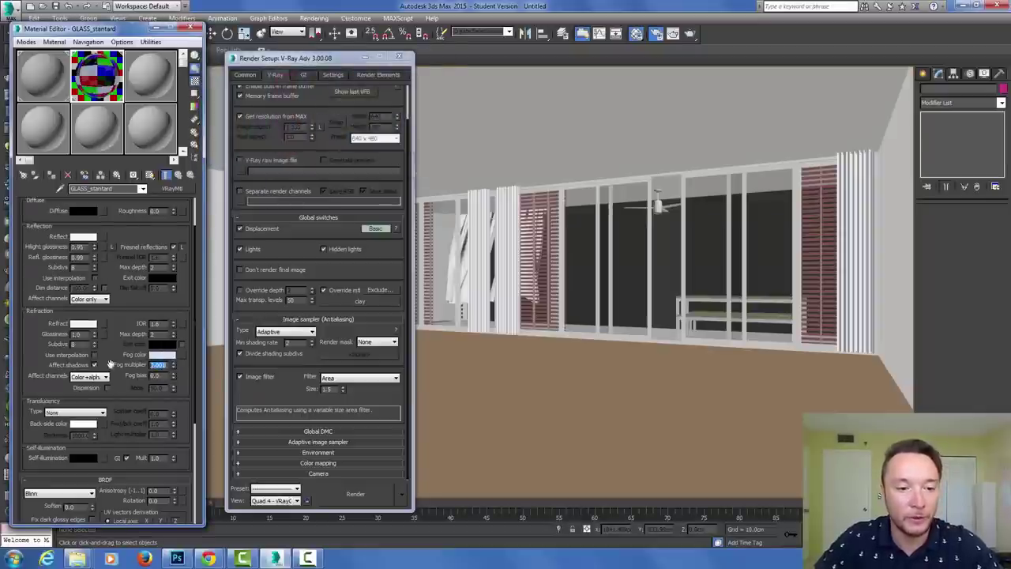
pyautogui.moveTo(119, 425); pyautogui.dragTo(127, 271)
pyautogui.scroll(5, 127, 271)
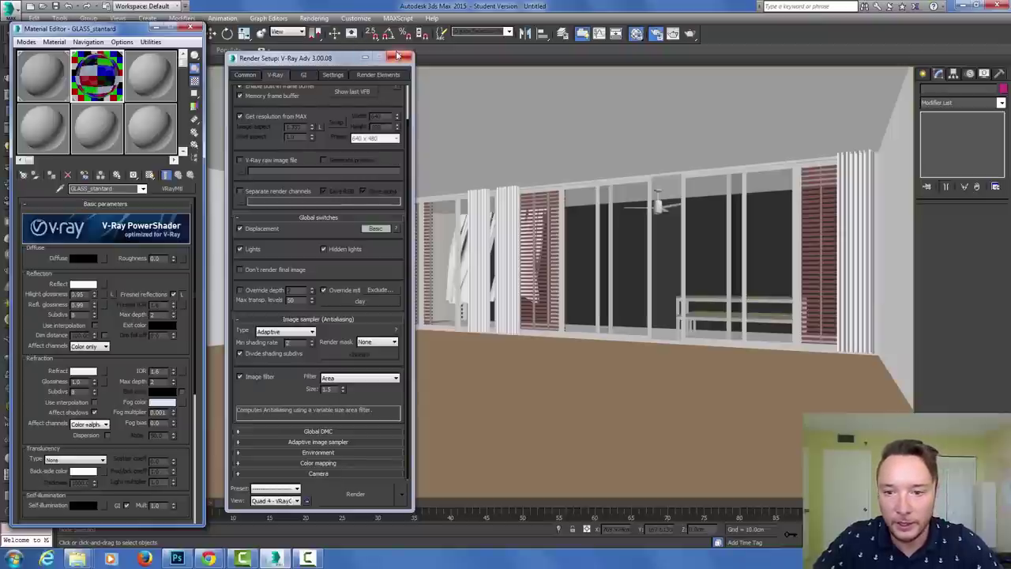
pyautogui.moveTo(365, 58); pyautogui.dragTo(354, 59)
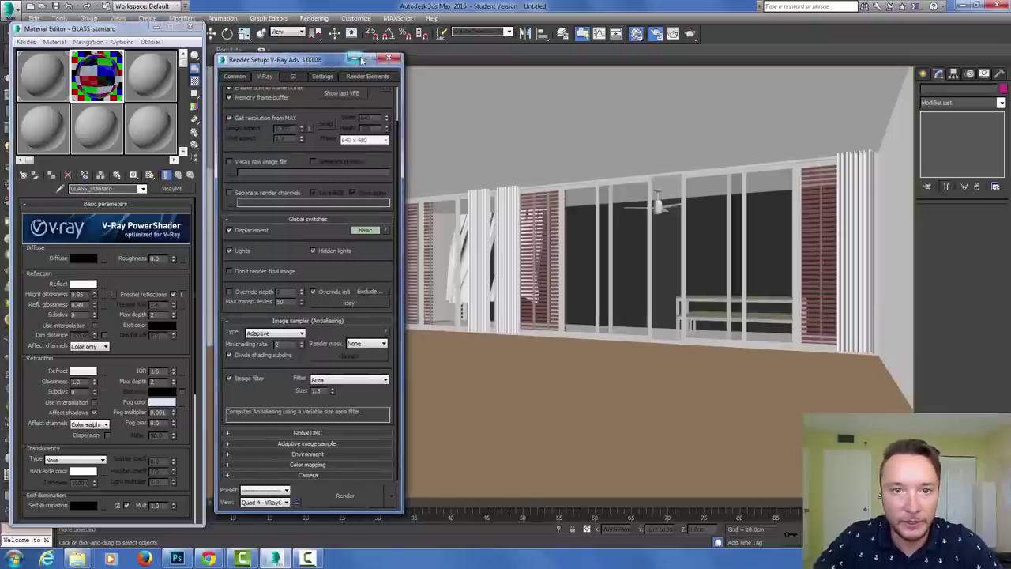
# Draw a VRayLight beside the room in the Top view
pyautogui.click(358, 59)
pyautogui.click(157, 28)
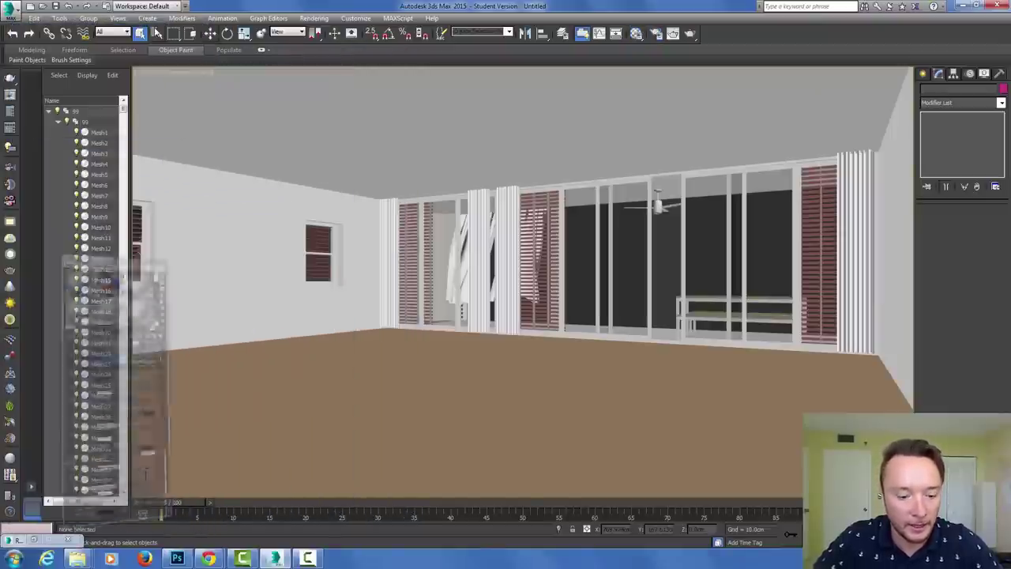
pyautogui.scroll(1, 830, 177)
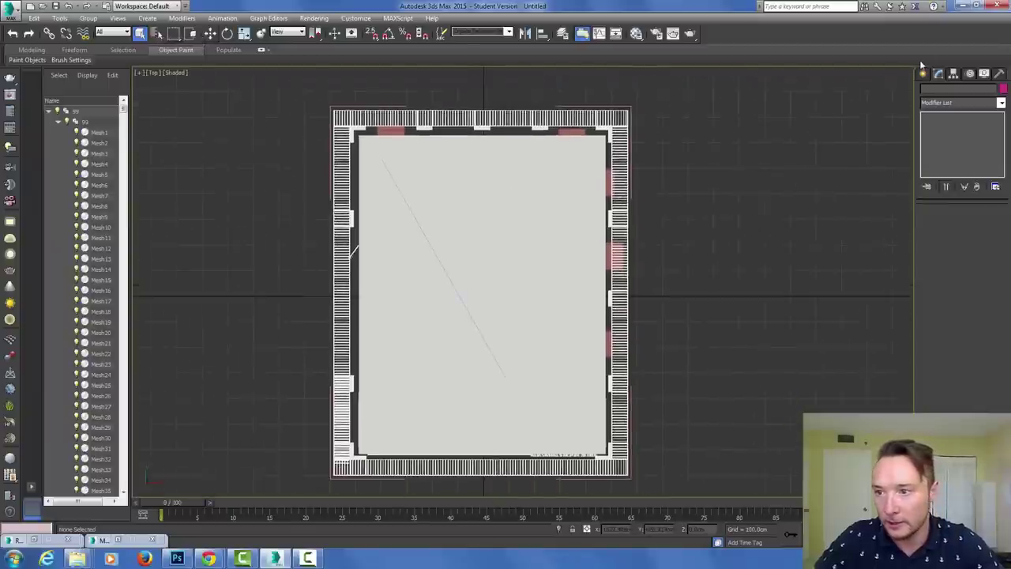
pyautogui.click(924, 74)
pyautogui.click(951, 91)
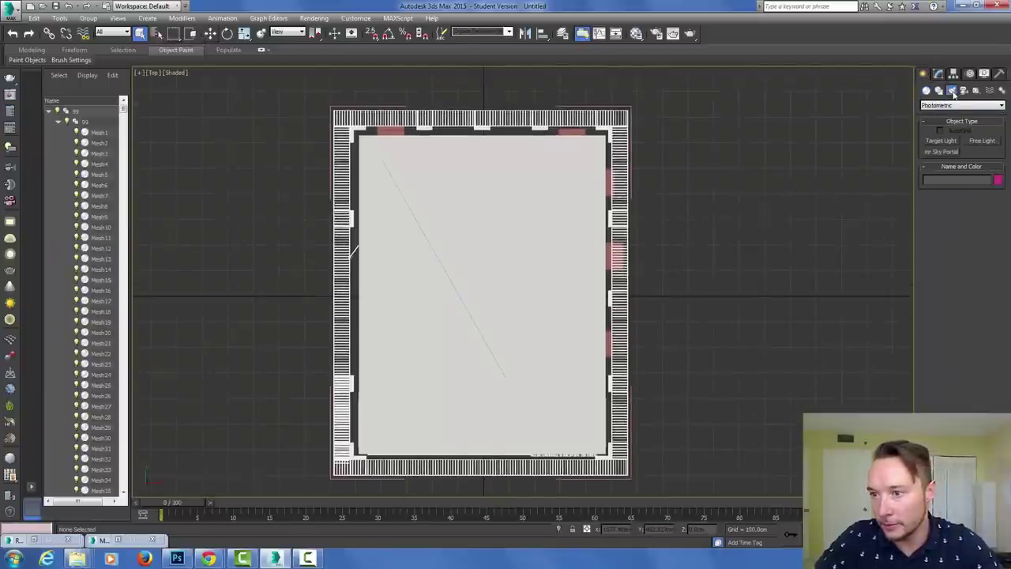
pyautogui.click(953, 105)
pyautogui.click(956, 132)
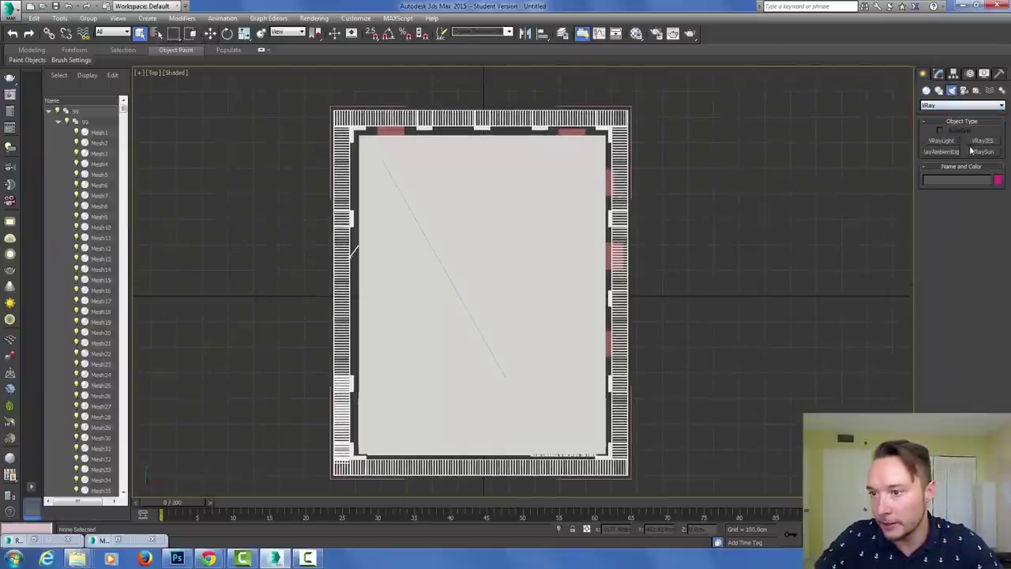
pyautogui.click(940, 141)
pyautogui.moveTo(682, 186); pyautogui.dragTo(717, 216)
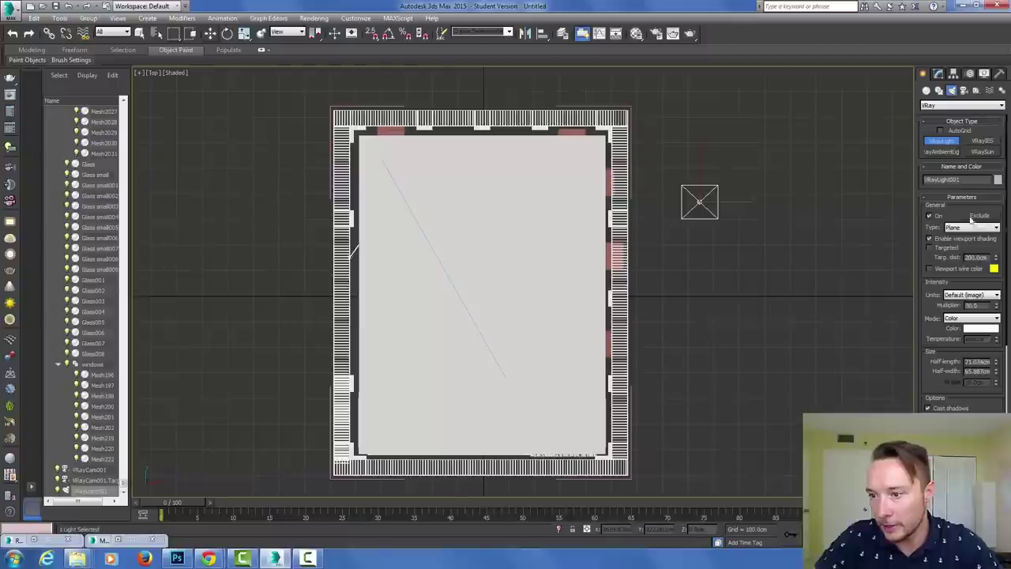
# Keep Default (image) units and change the light type to Dome
pyautogui.click(981, 298)
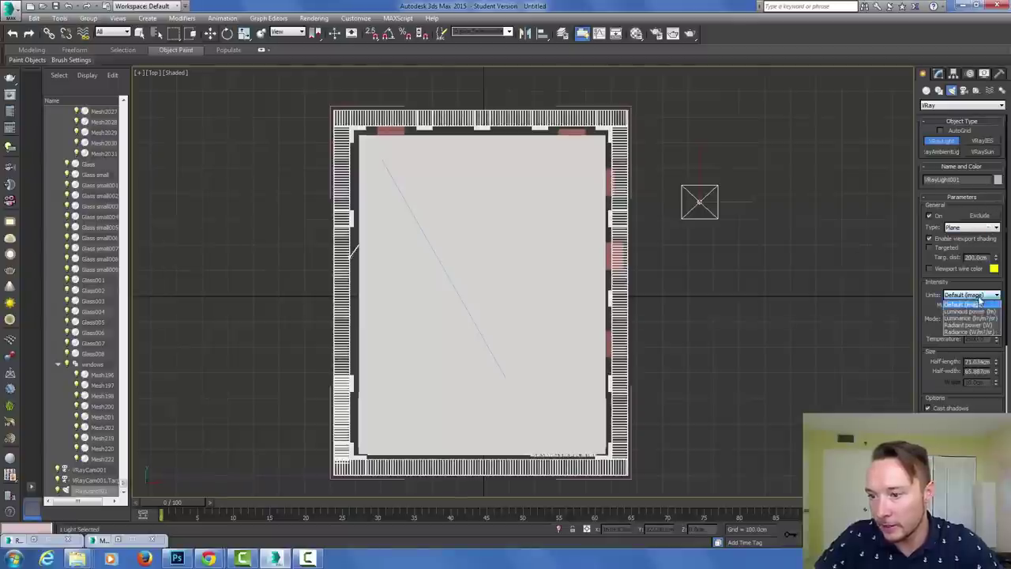
pyautogui.click(963, 228)
pyautogui.click(962, 228)
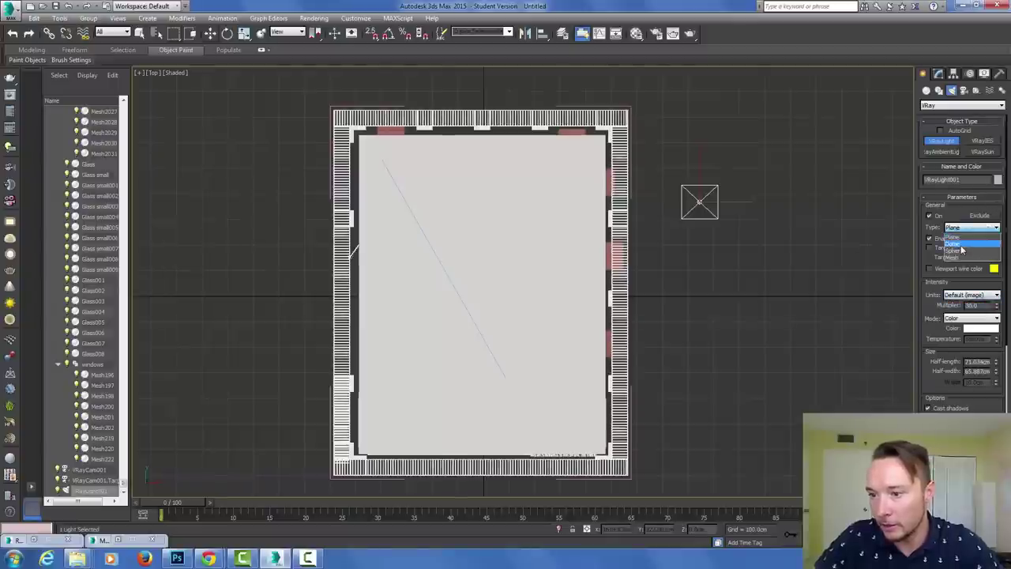
pyautogui.click(964, 239)
pyautogui.moveTo(711, 218); pyautogui.dragTo(669, 216, button='middle')
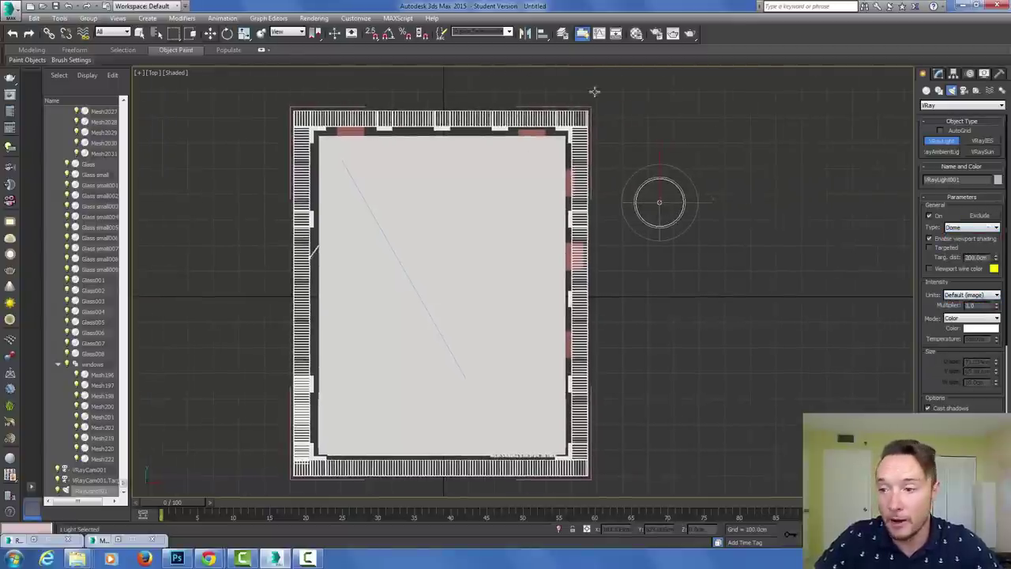
pyautogui.scroll(-5, 944, 170)
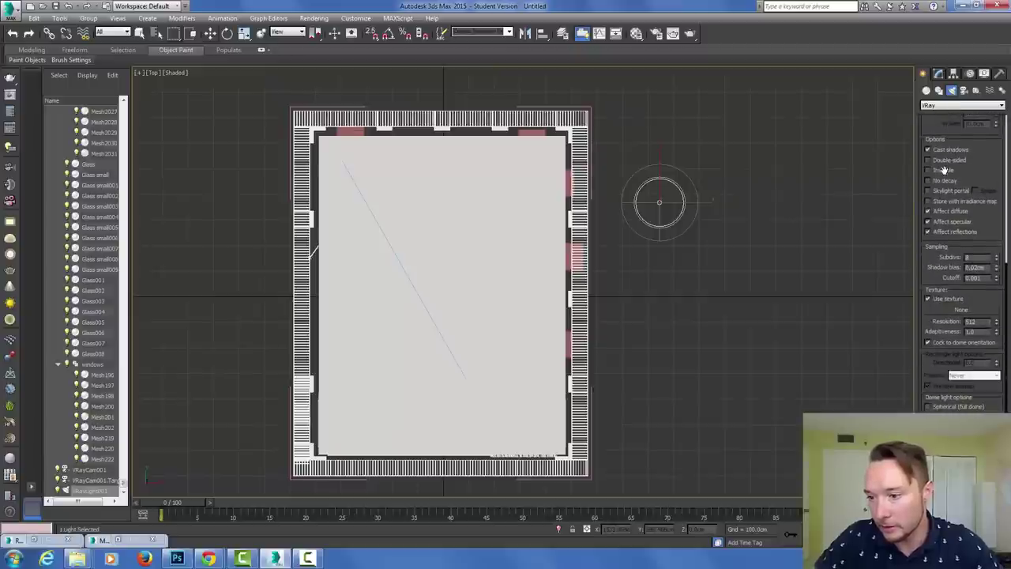
# Give the dome light a VRayHDRI texture, instanced into a Material Editor slot
pyautogui.press('m')
pyautogui.click(961, 310)
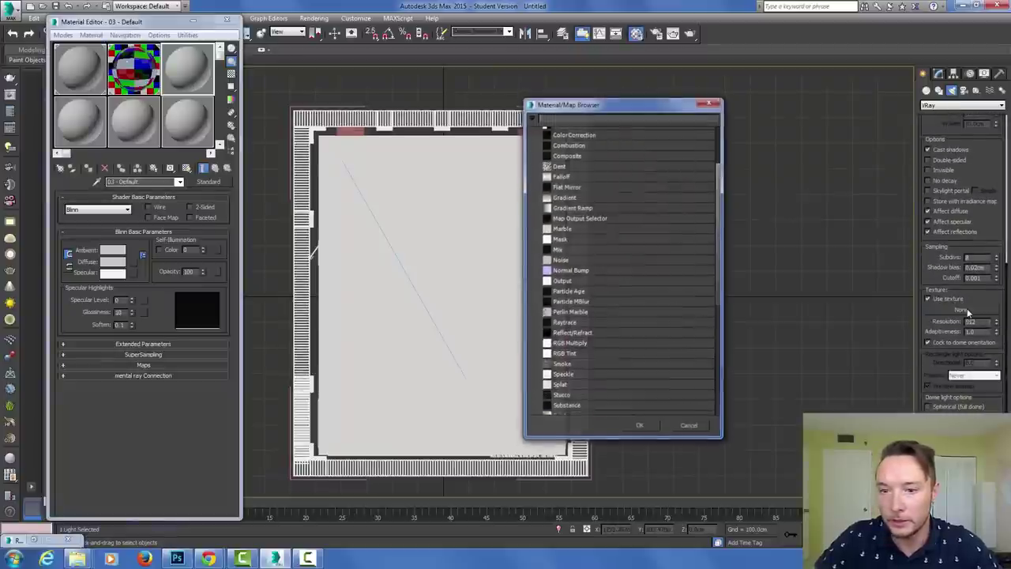
pyautogui.scroll(-5, 712, 269)
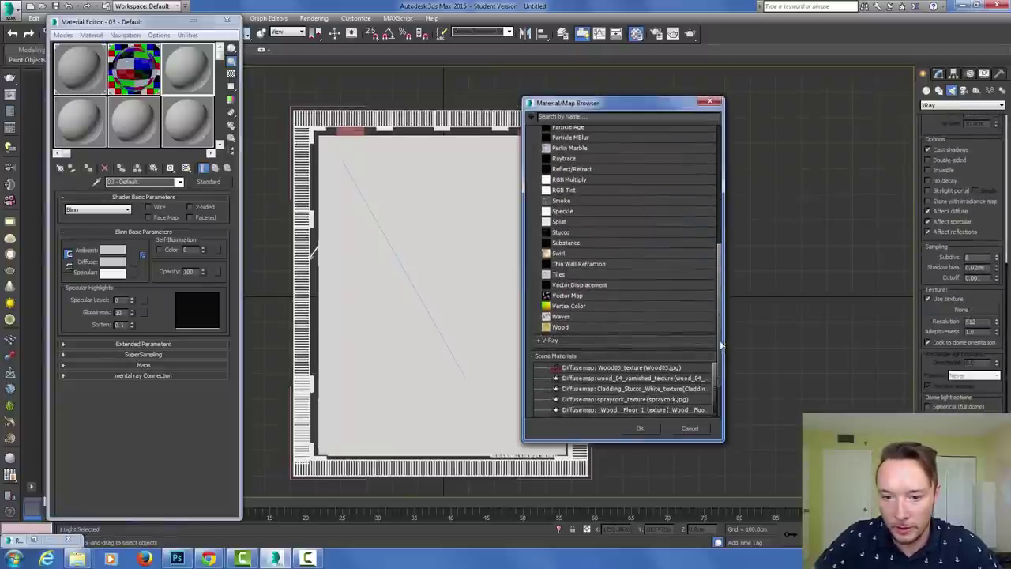
pyautogui.click(585, 340)
pyautogui.scroll(-5, 597, 332)
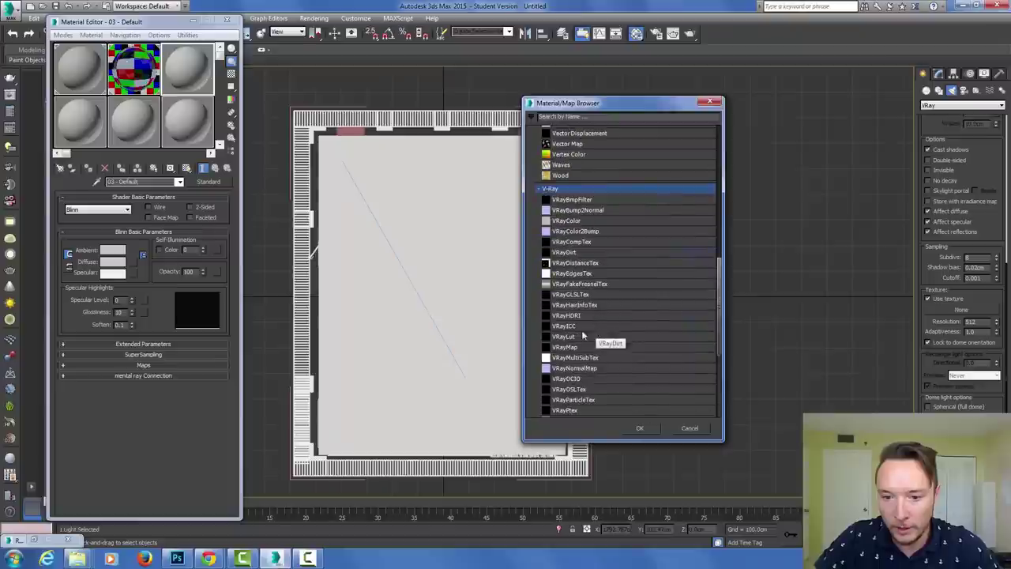
pyautogui.click(577, 316)
pyautogui.click(640, 430)
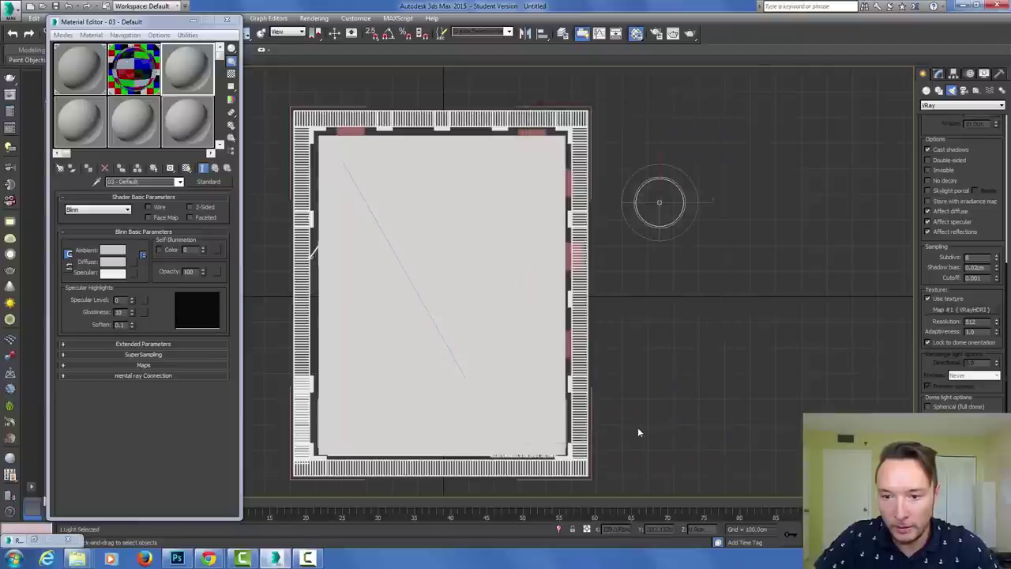
pyautogui.moveTo(973, 314); pyautogui.dragTo(191, 121)
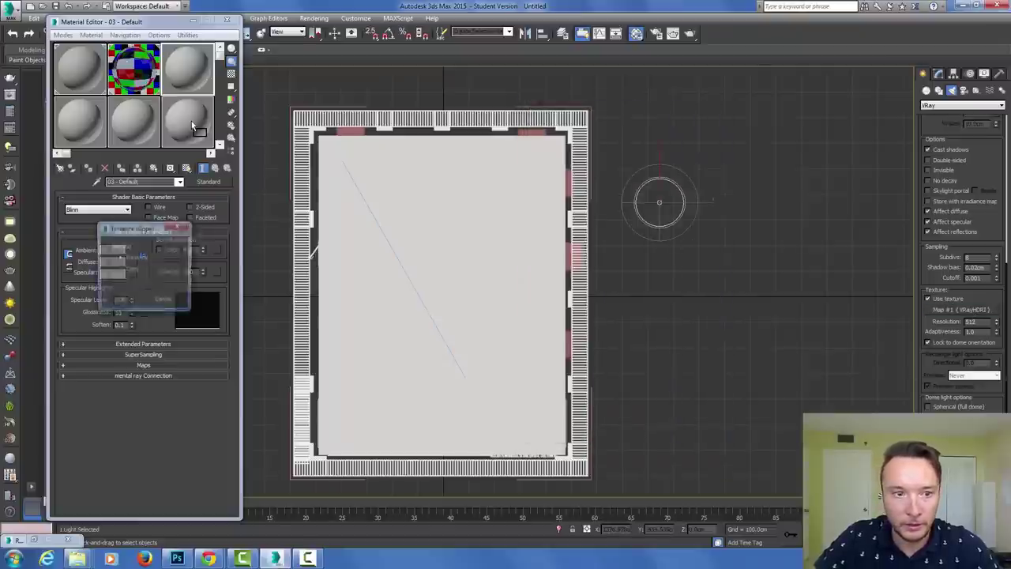
pyautogui.click(121, 301)
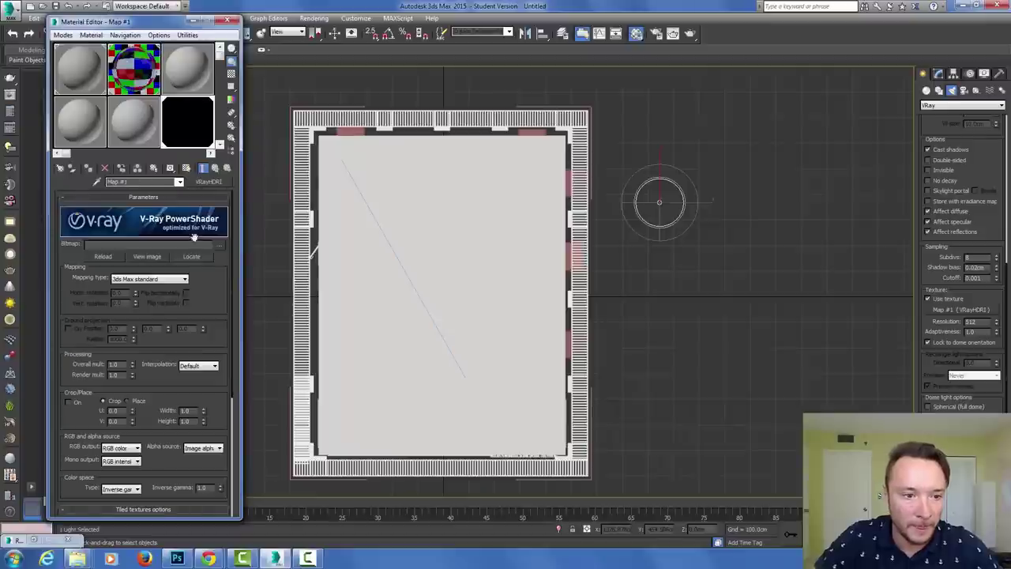
# Load the FREE_HDRI image into the map and make the dome light invisible
pyautogui.click(219, 244)
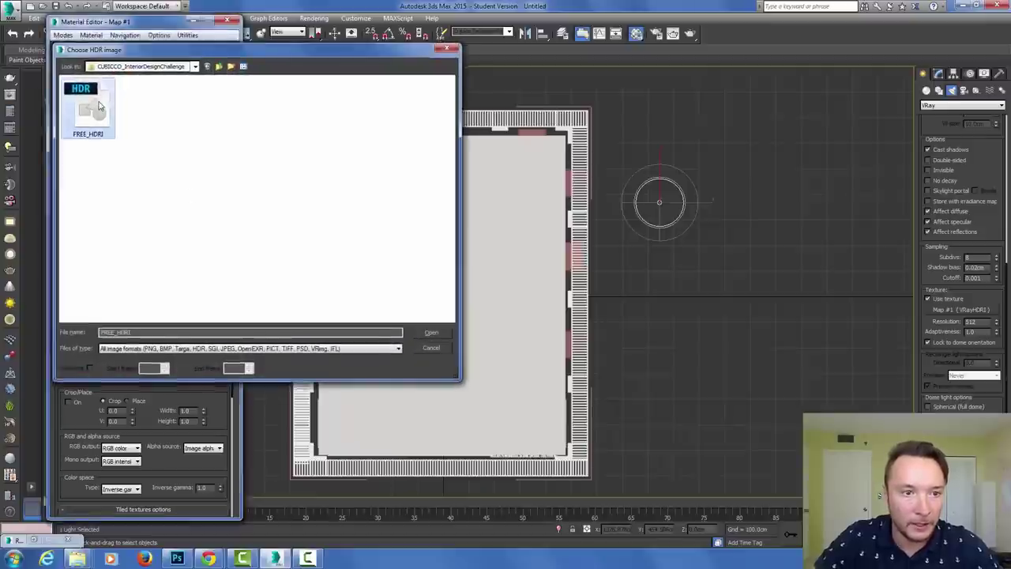
pyautogui.press('Escape')
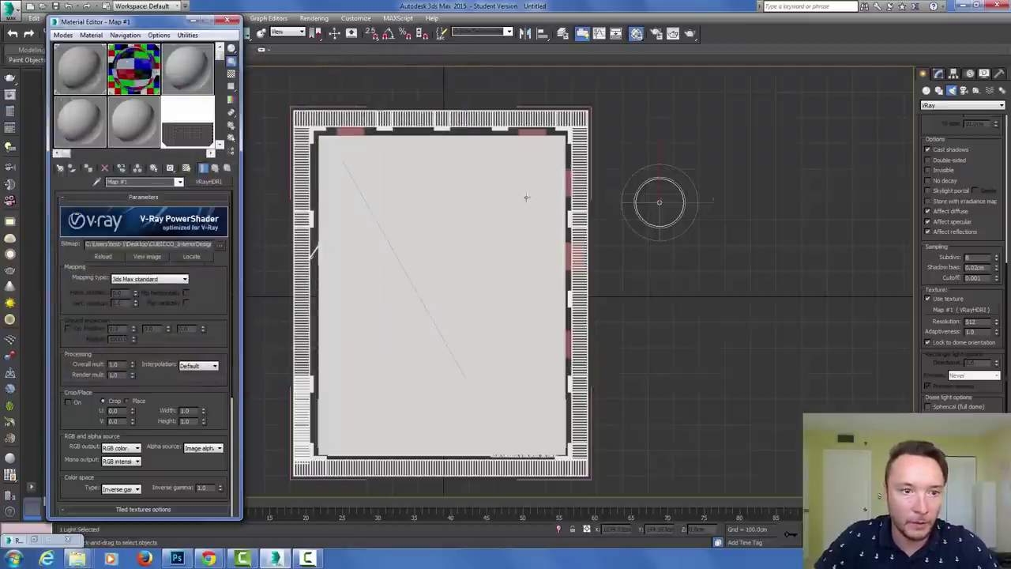
pyautogui.click(929, 170)
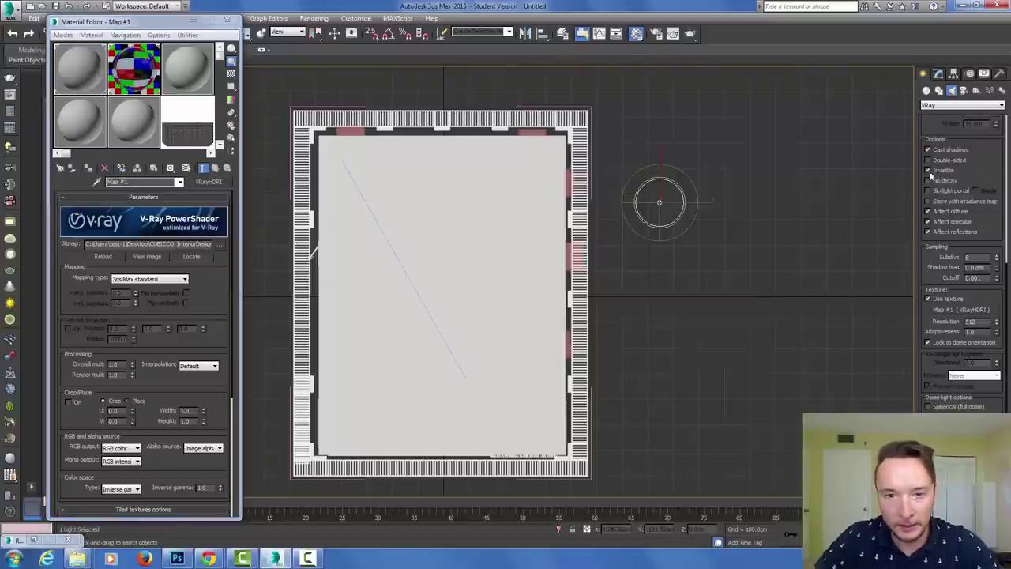
pyautogui.press('c')
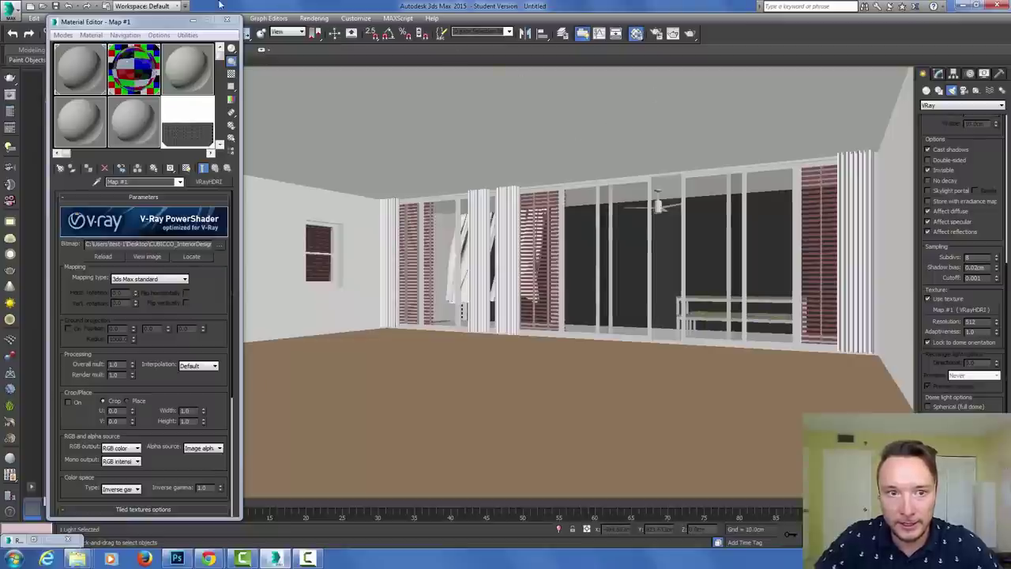
# Set the V-Ray image sampler to Adaptive subdivision
pyautogui.click(657, 34)
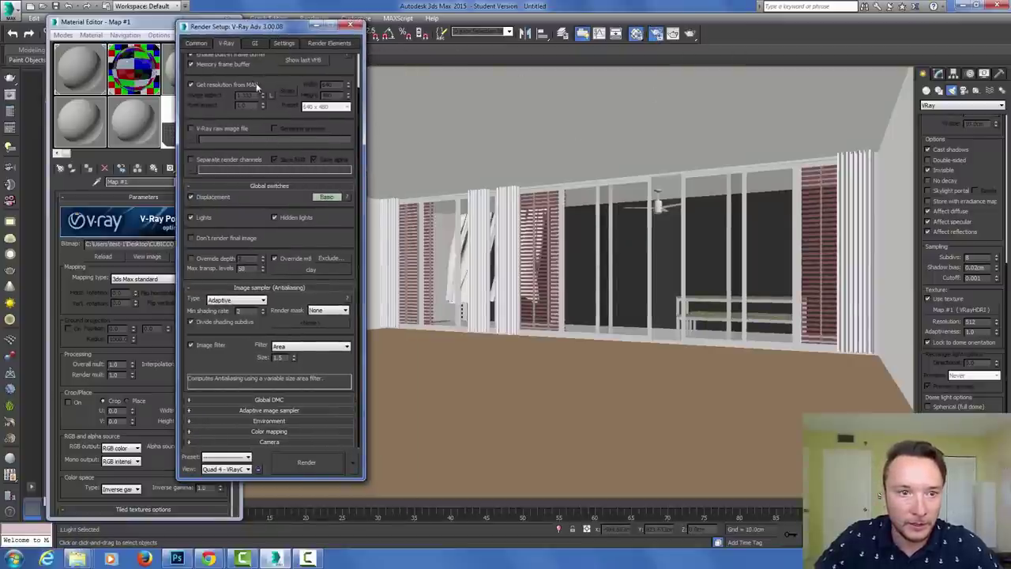
pyautogui.click(275, 399)
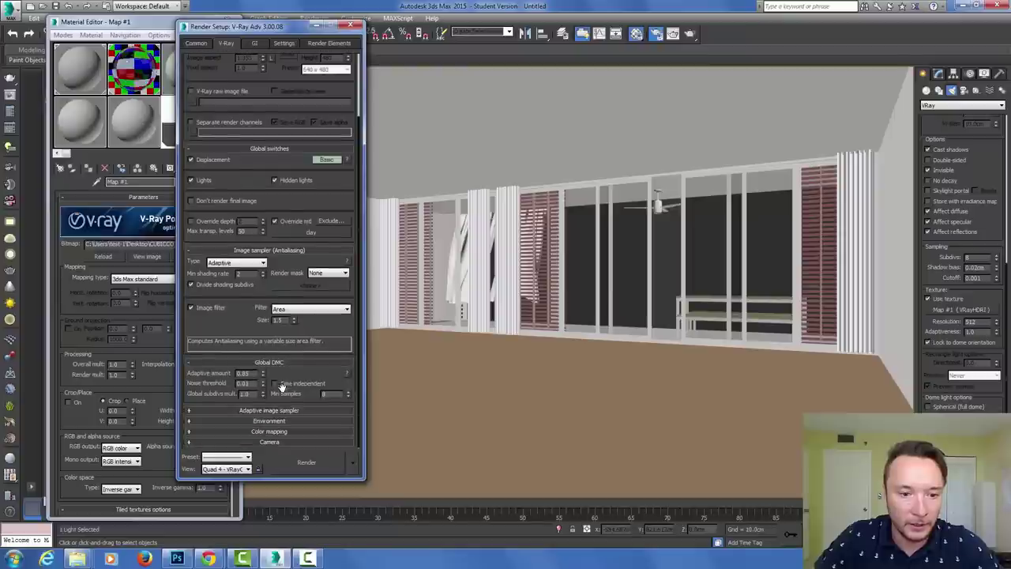
pyautogui.click(236, 262)
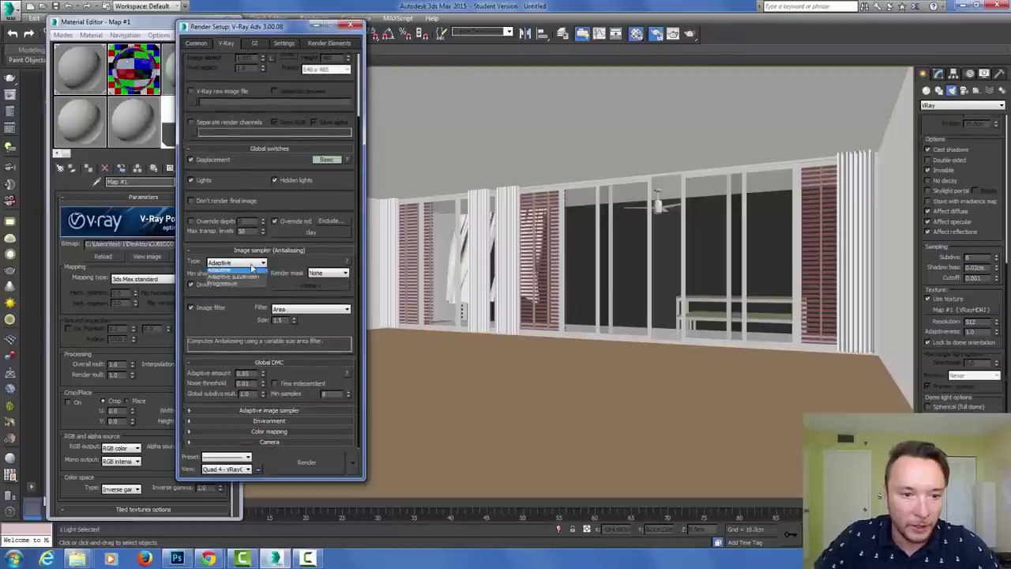
pyautogui.click(241, 286)
pyautogui.click(268, 420)
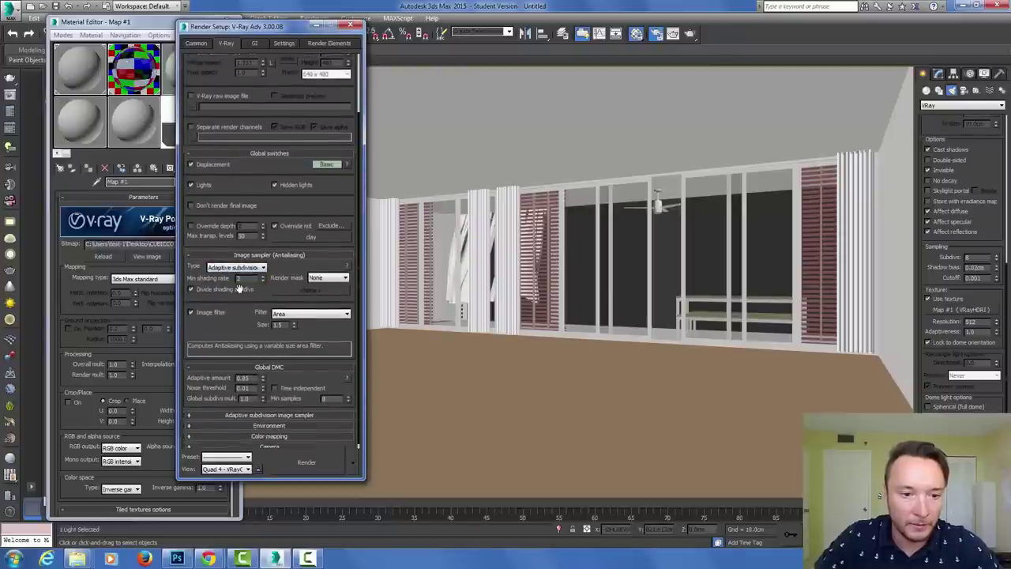
pyautogui.scroll(-2, 292, 417)
pyautogui.click(285, 422)
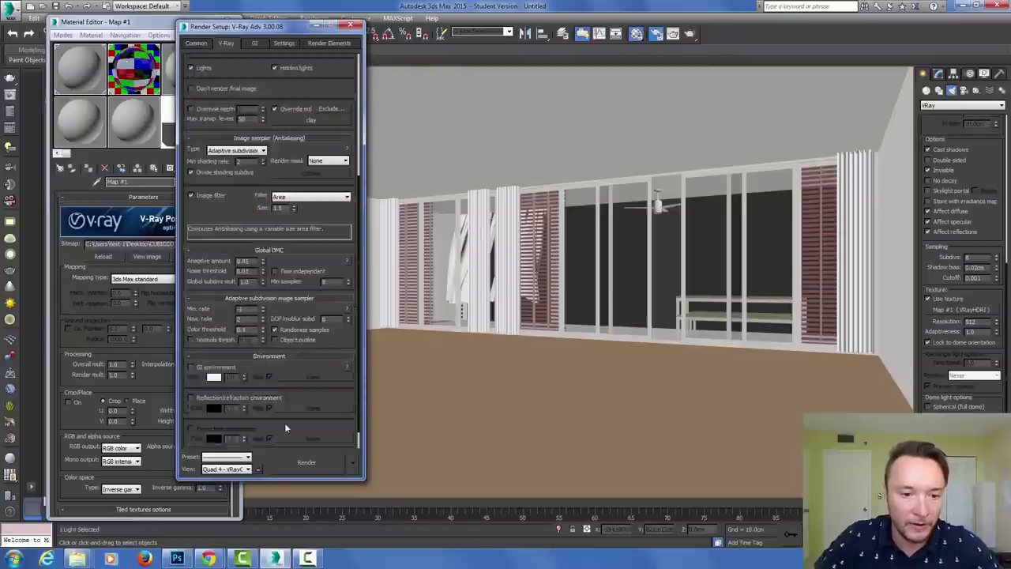
pyautogui.scroll(-3, 284, 423)
# Set the irradiance map preset to Low and lower its subdivs and interpolation samples
pyautogui.click(255, 43)
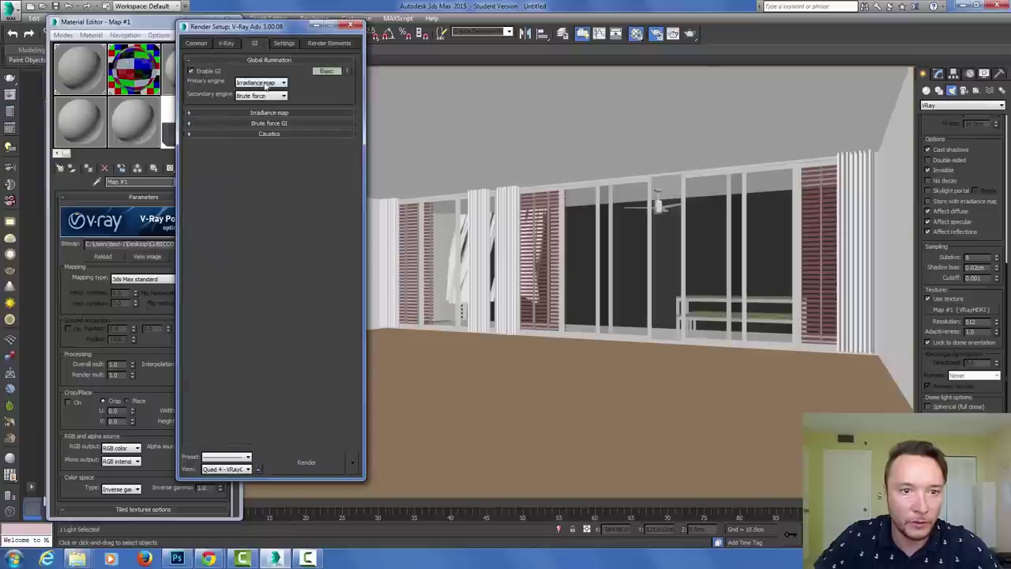
pyautogui.click(272, 112)
pyautogui.click(264, 125)
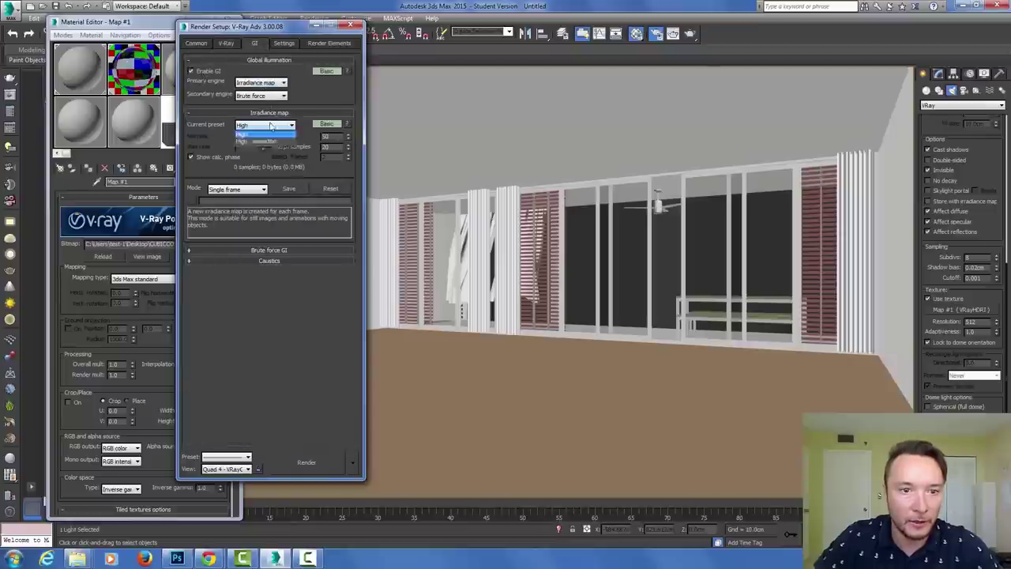
pyautogui.click(261, 145)
pyautogui.doubleClick(325, 135)
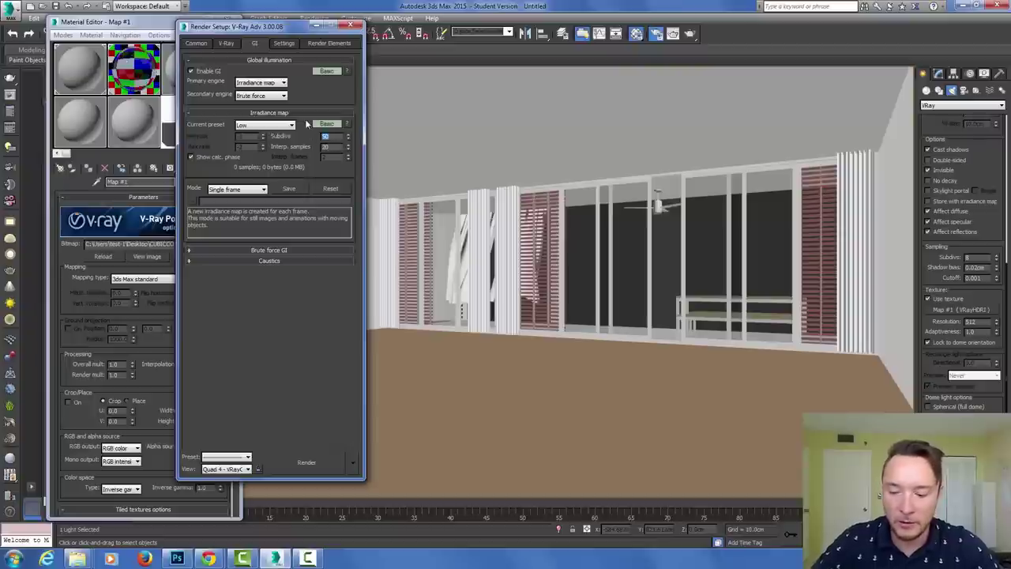
pyautogui.doubleClick(332, 147)
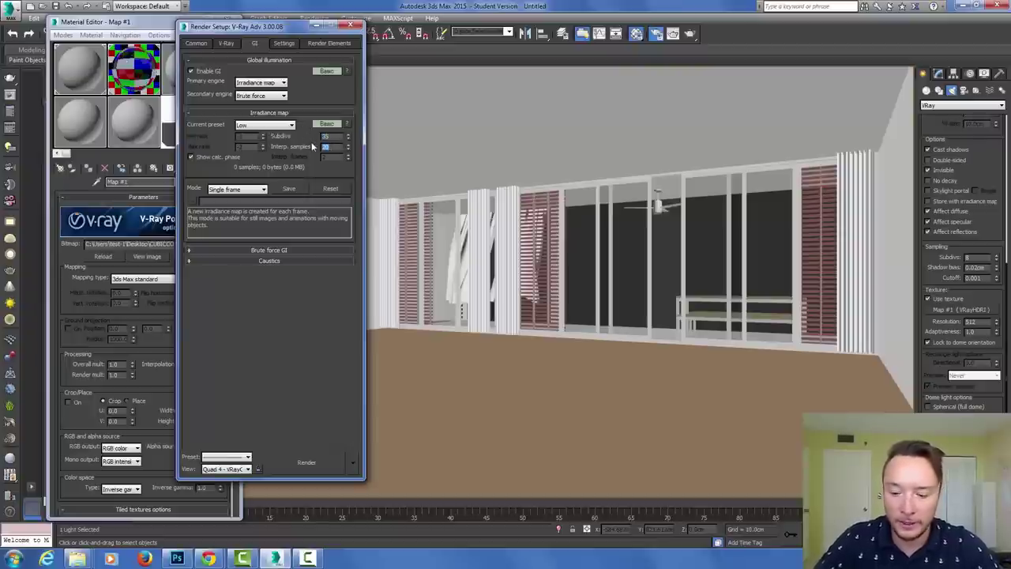
pyautogui.click(269, 250)
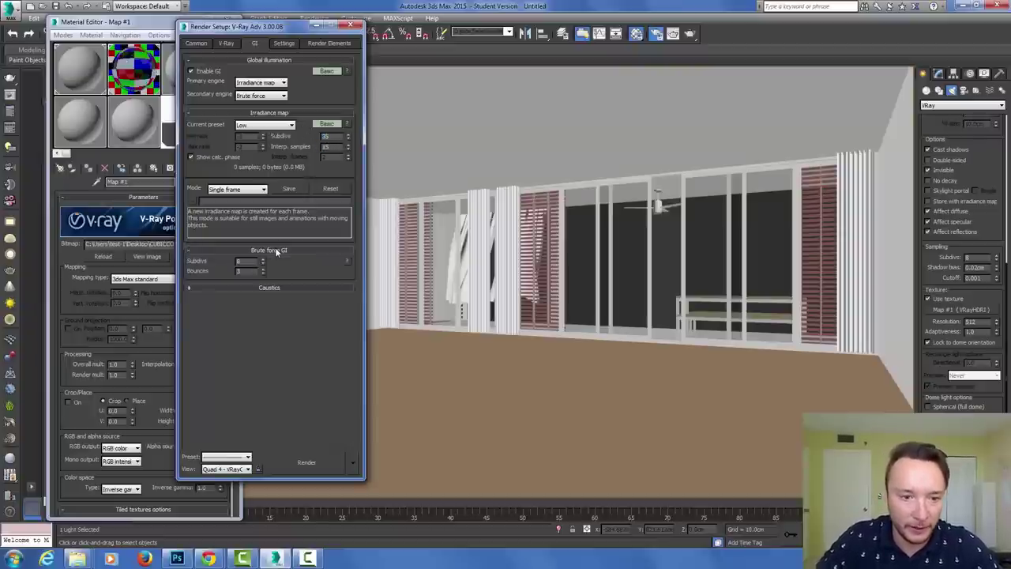
# Make Light cache the secondary GI engine with 500 subdivs
pyautogui.click(267, 96)
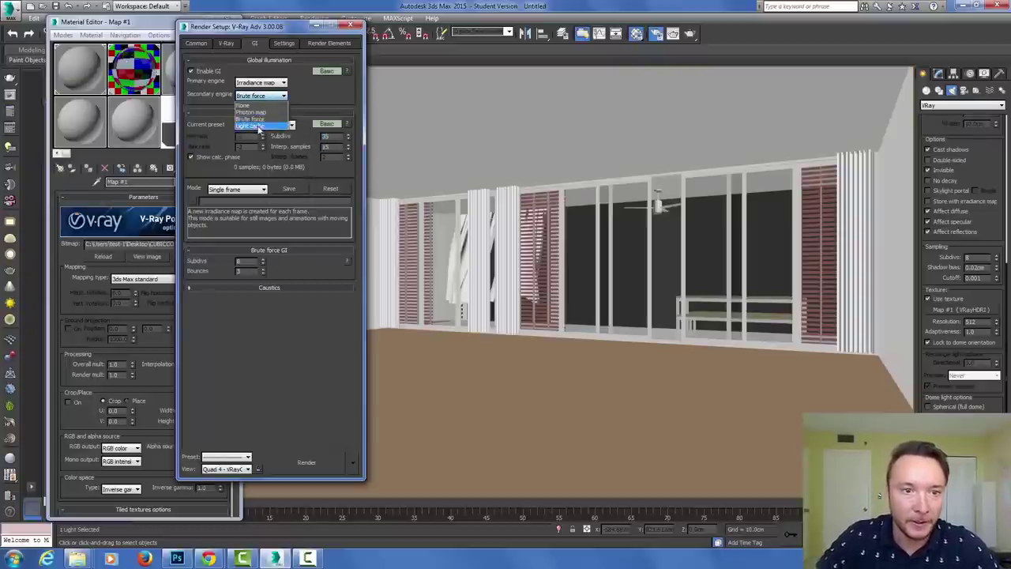
pyautogui.click(260, 128)
pyautogui.click(311, 251)
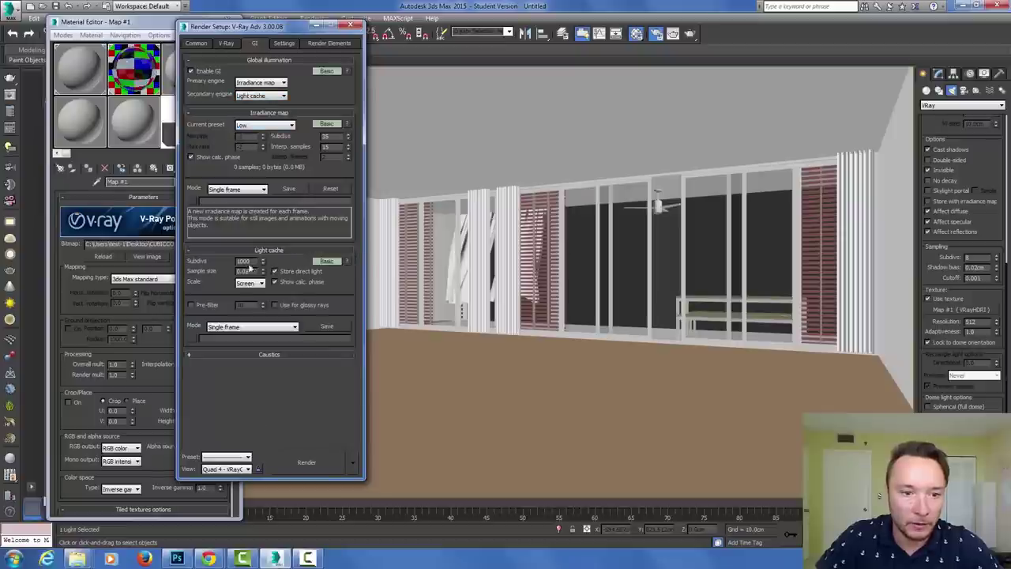
pyautogui.write('500')
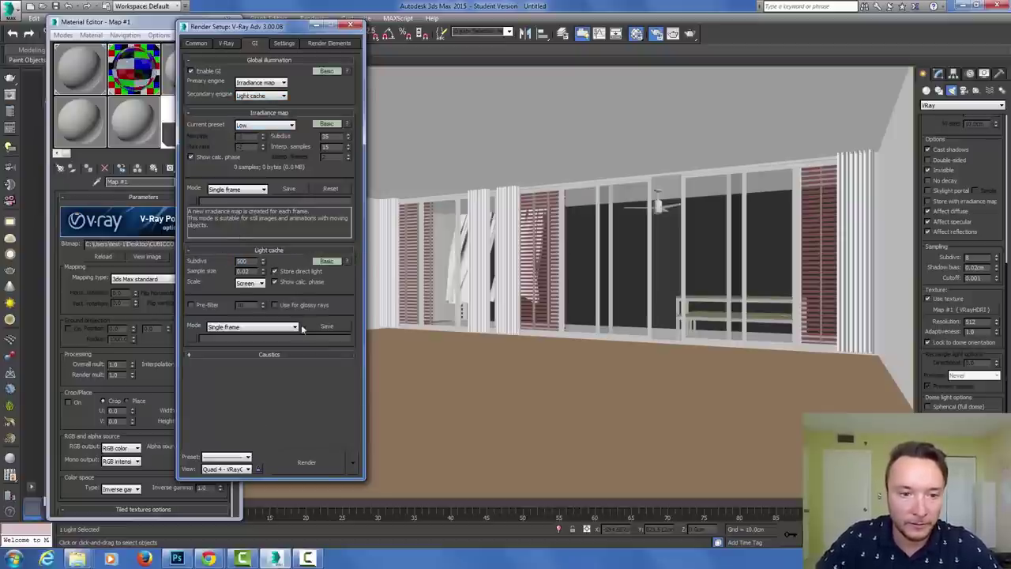
# Set the dynamic memory limit to 12000 MB and render a test of the interior
pyautogui.click(284, 43)
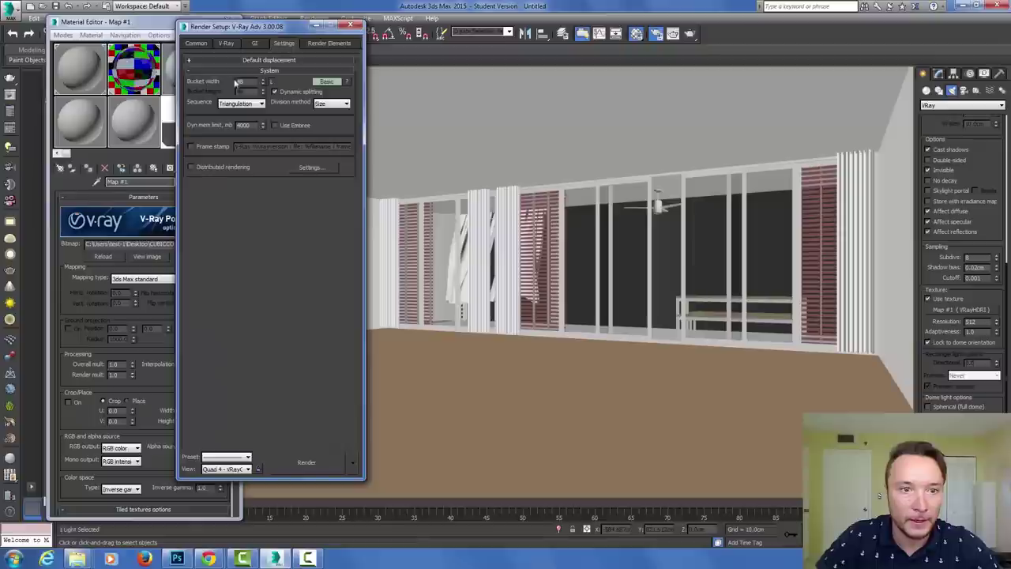
pyautogui.write('12')
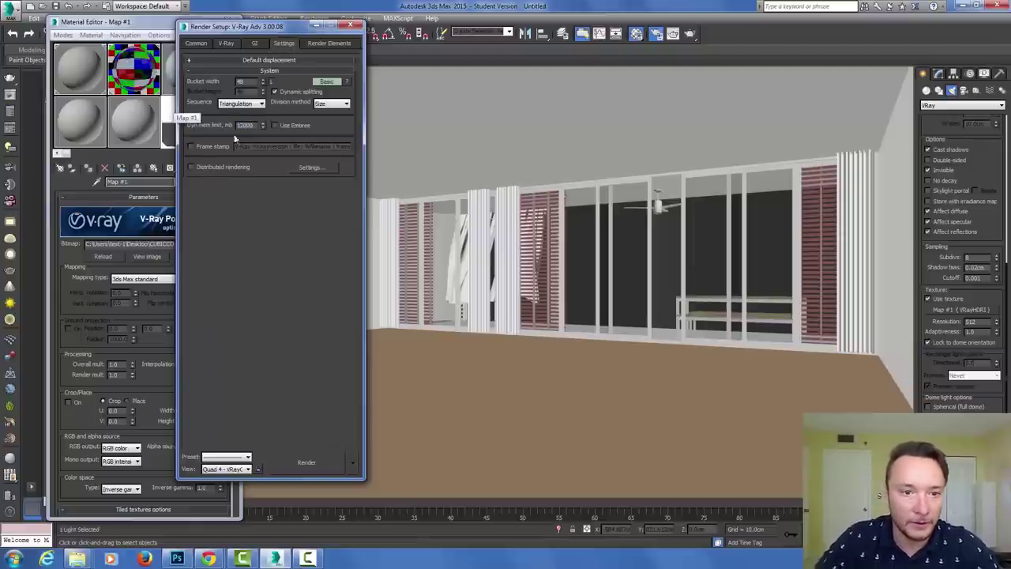
pyautogui.click(316, 463)
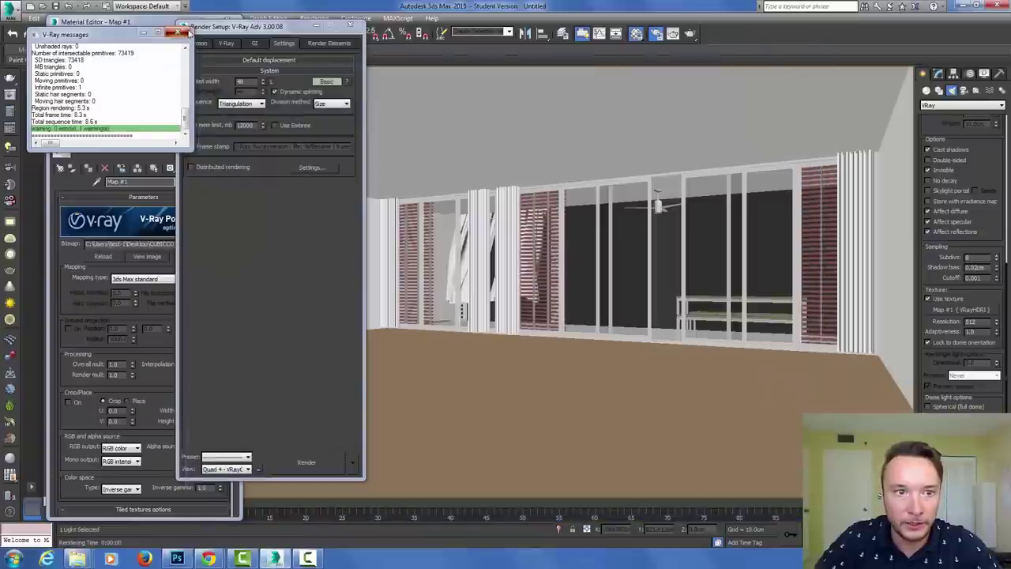
# Select VRayCam001 and set its f-number to 4
pyautogui.click(79, 22)
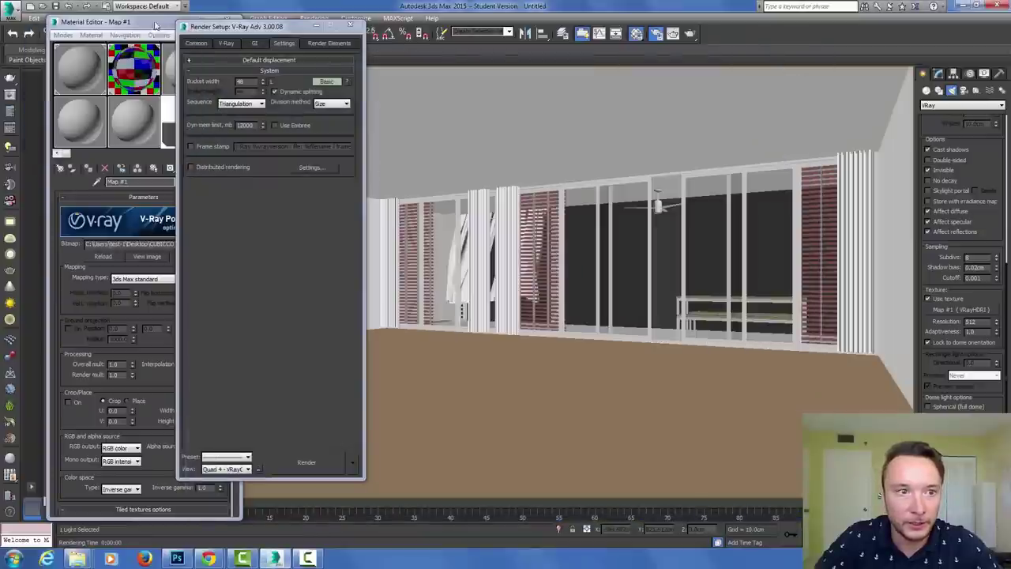
pyautogui.moveTo(79, 22); pyautogui.dragTo(2, 34)
pyautogui.moveTo(237, 26); pyautogui.dragTo(332, 29)
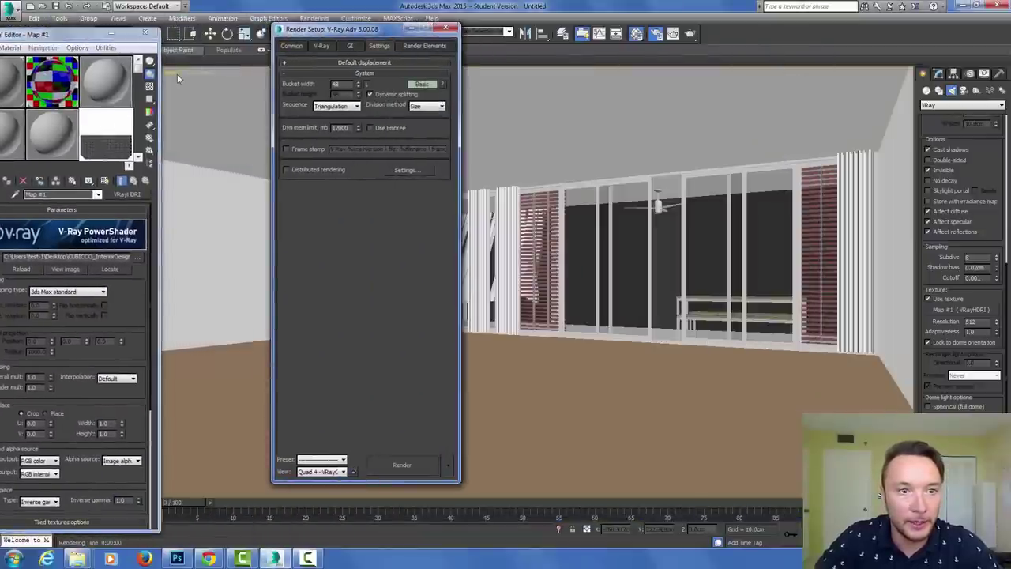
pyautogui.click(177, 73)
pyautogui.click(219, 275)
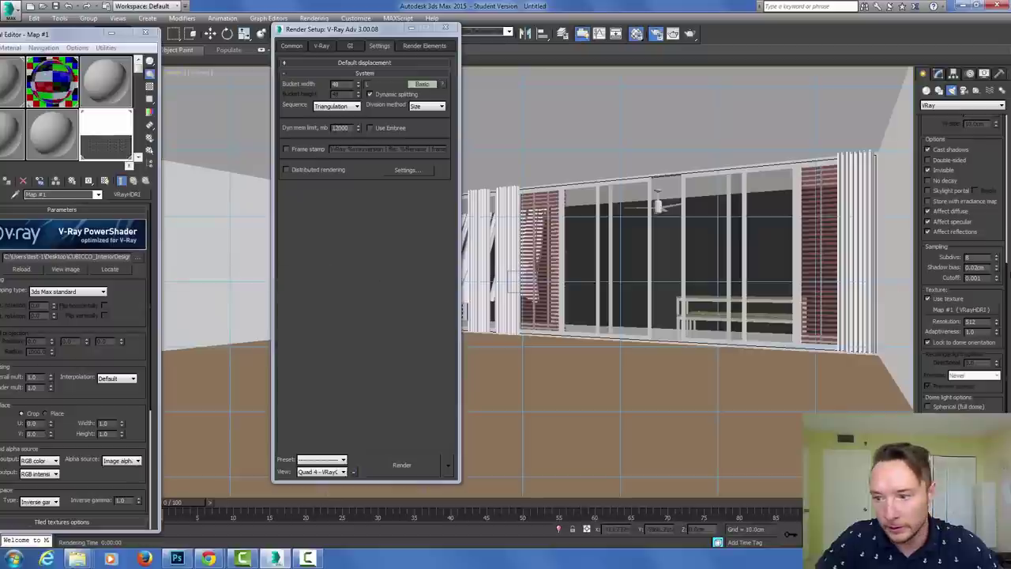
pyautogui.click(657, 204)
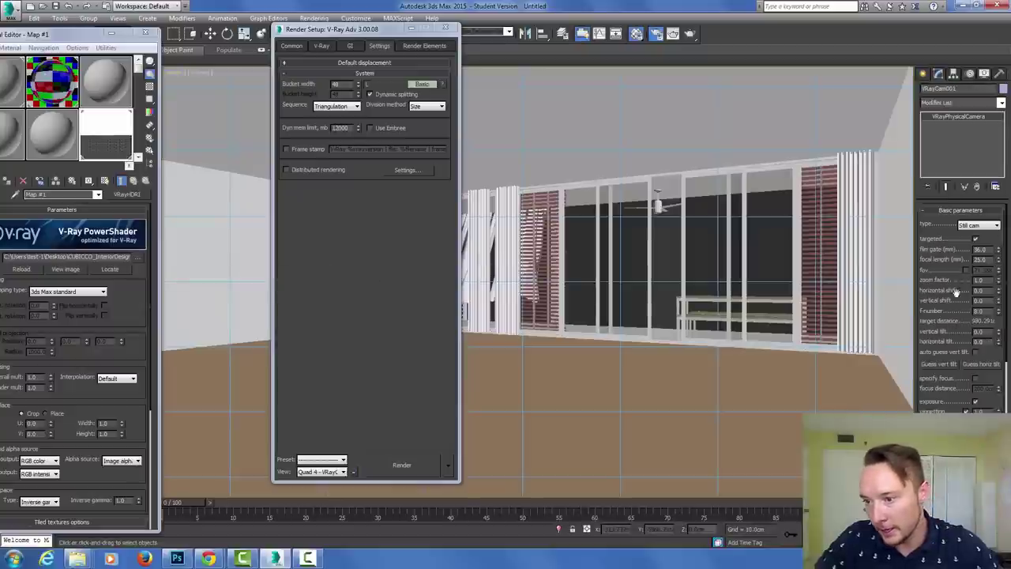
pyautogui.write('4')
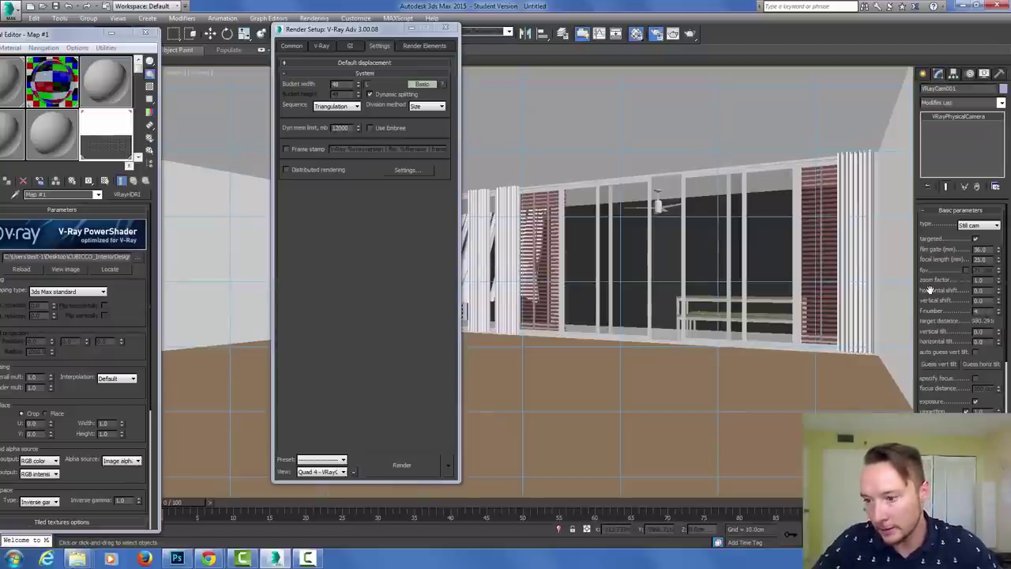
pyautogui.scroll(-3, 948, 306)
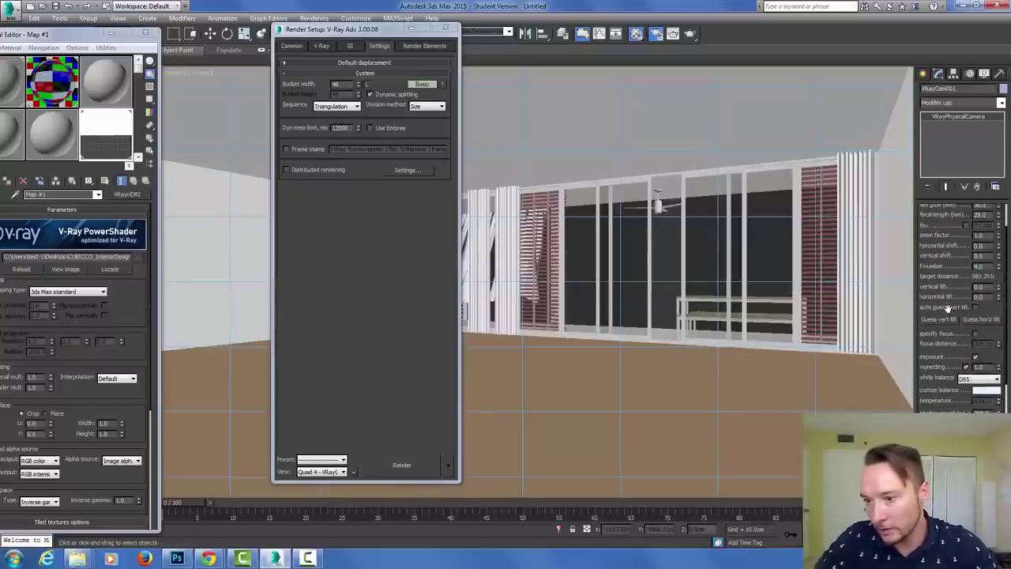
pyautogui.scroll(-2, 987, 357)
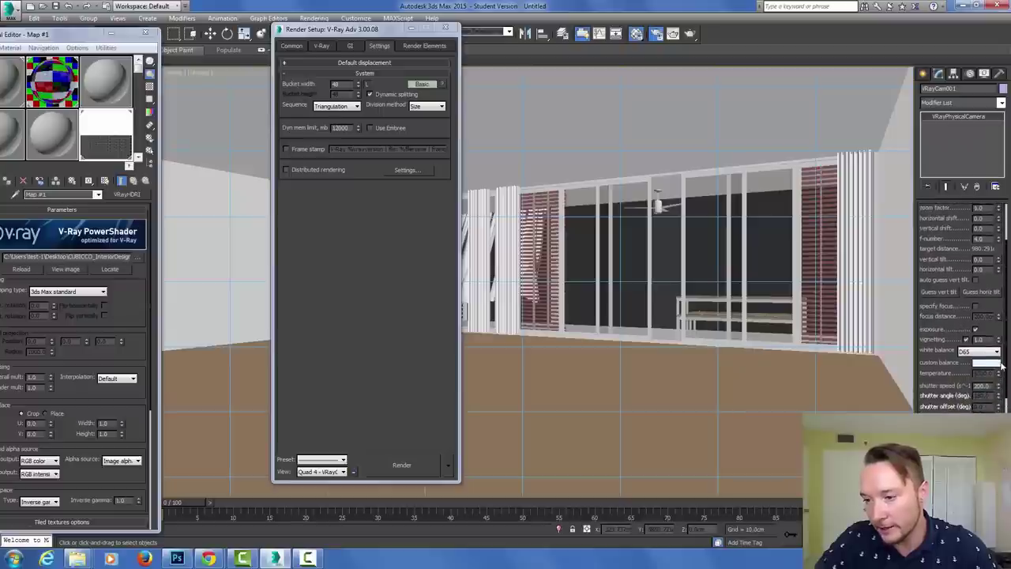
# Set the camera white balance to Neutral and shutter speed to 100
pyautogui.click(980, 353)
pyautogui.click(976, 365)
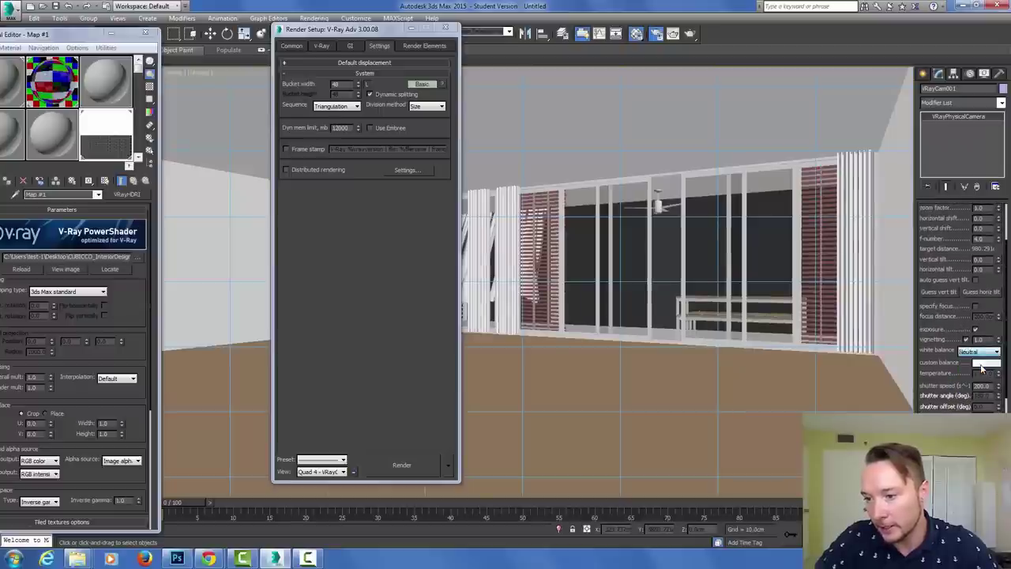
pyautogui.scroll(-2, 947, 360)
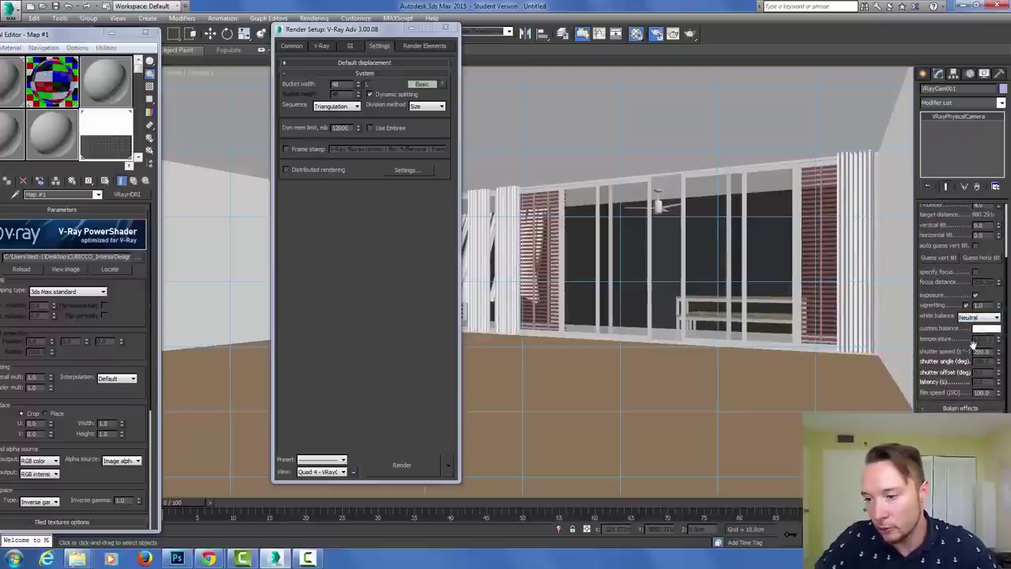
pyautogui.doubleClick(982, 351)
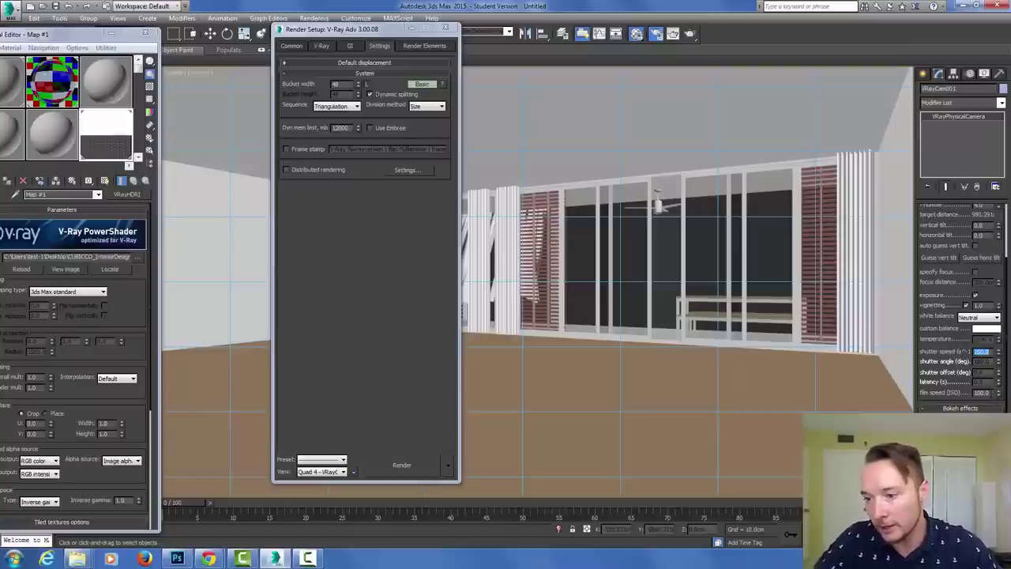
pyautogui.press('Tab')
pyautogui.scroll(3, 949, 268)
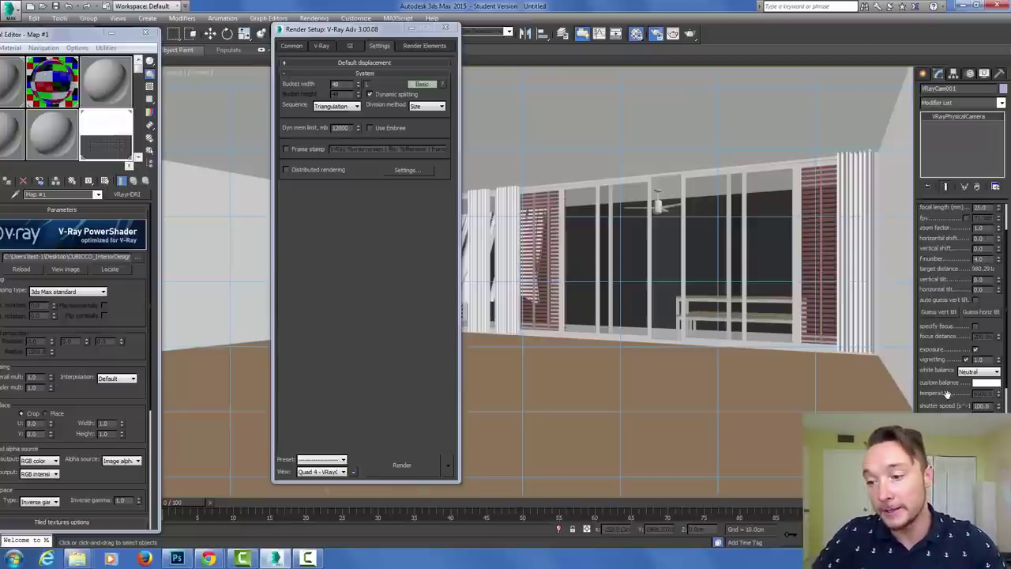
pyautogui.scroll(-2, 948, 395)
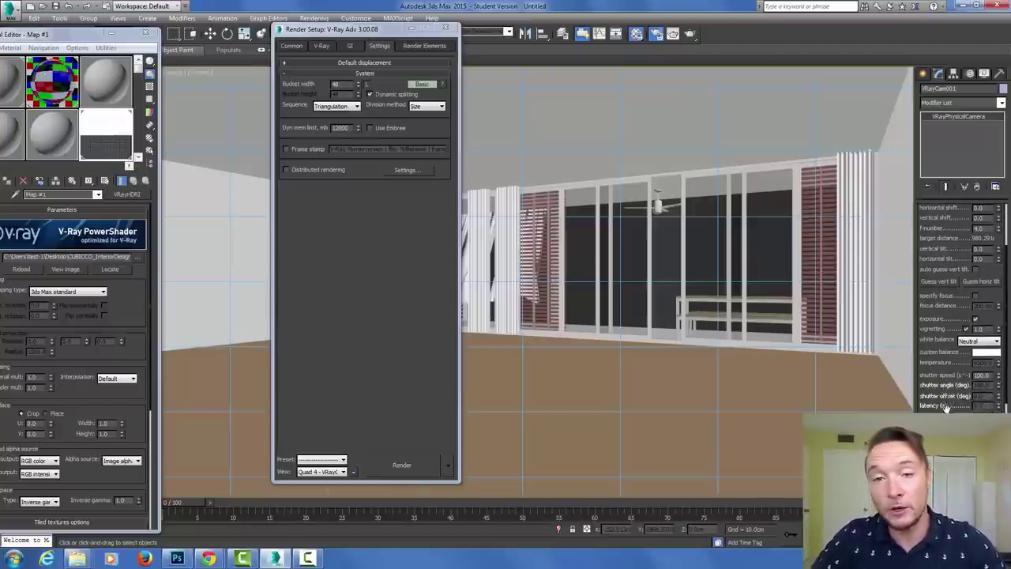
pyautogui.scroll(2, 948, 300)
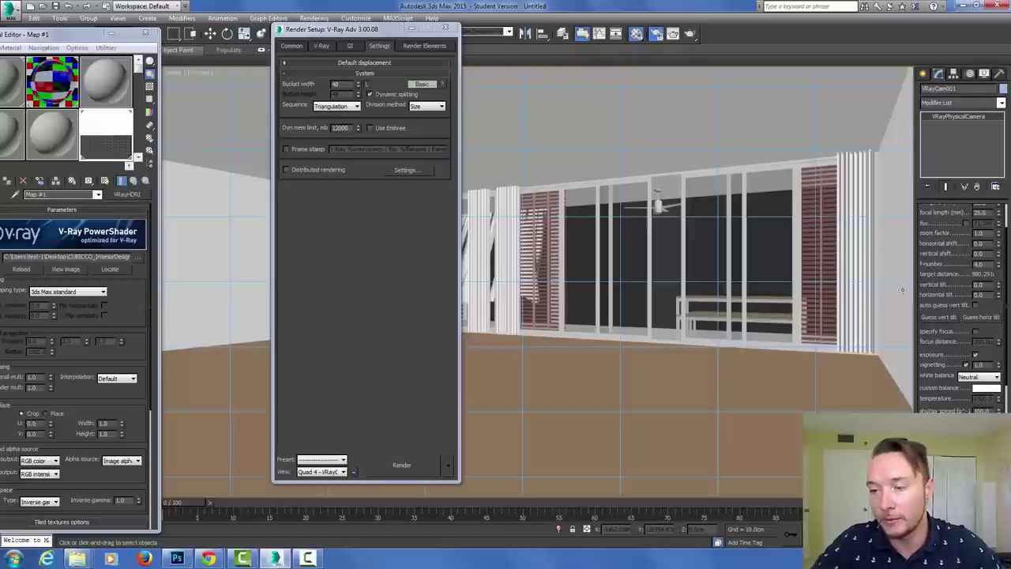
pyautogui.doubleClick(980, 263)
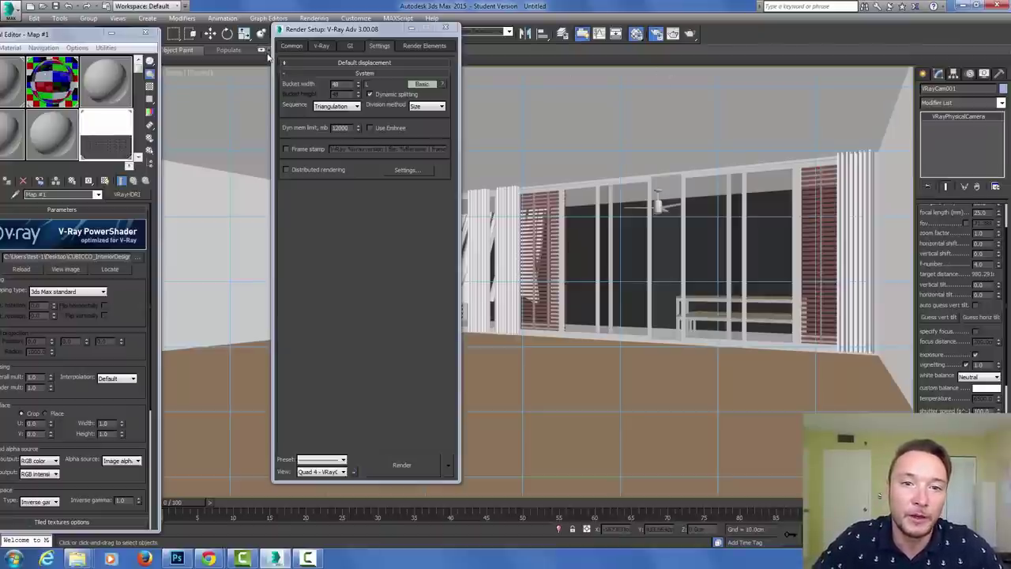
# Close Render Setup and render the camera view again
pyautogui.click(445, 29)
pyautogui.moveTo(94, 37); pyautogui.dragTo(180, 16)
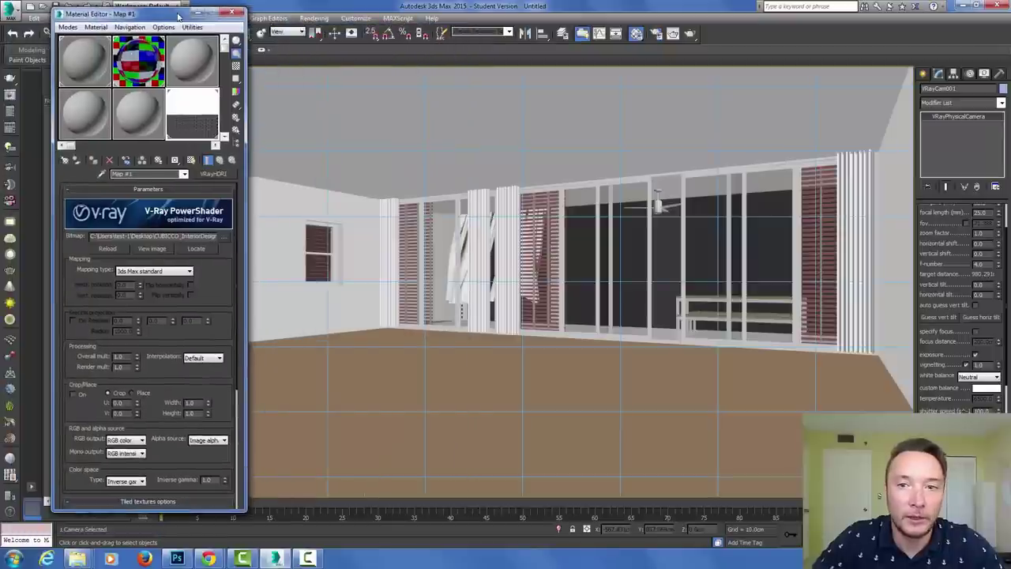
pyautogui.click(689, 33)
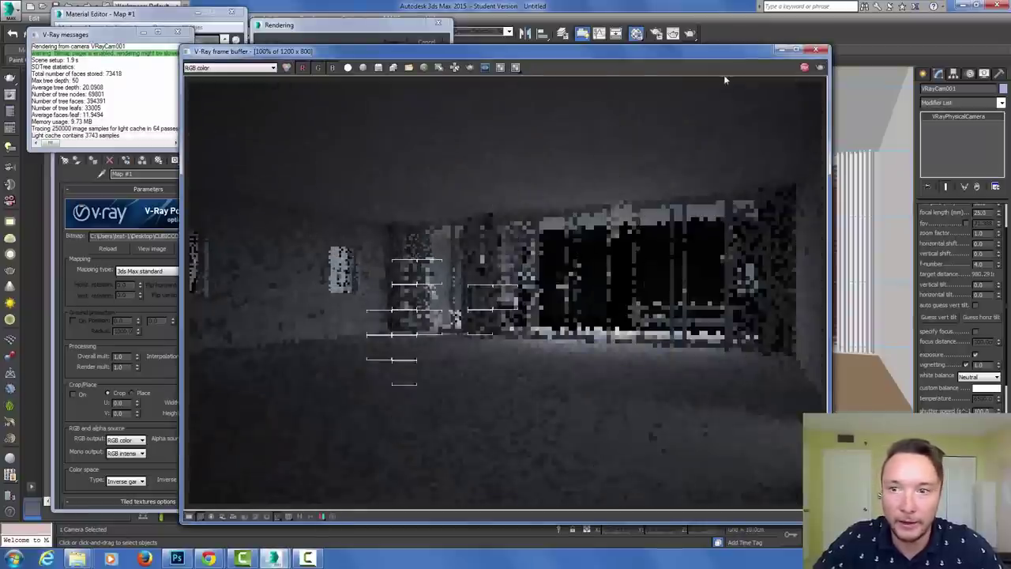
# Close the render log and rename the HDRI map to 'main ambiance'
pyautogui.moveTo(522, 61); pyautogui.dragTo(529, 87)
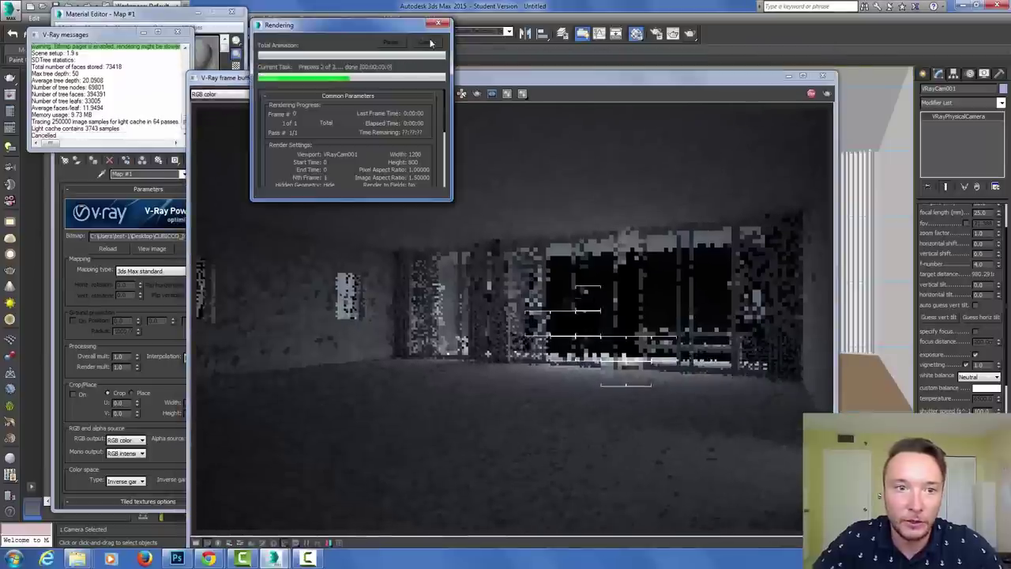
pyautogui.click(177, 31)
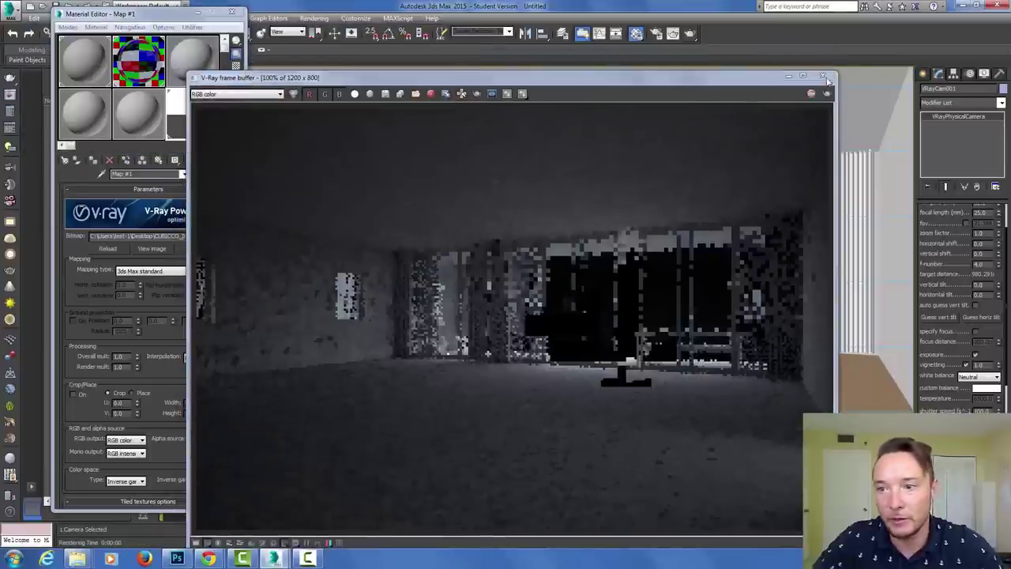
pyautogui.click(185, 113)
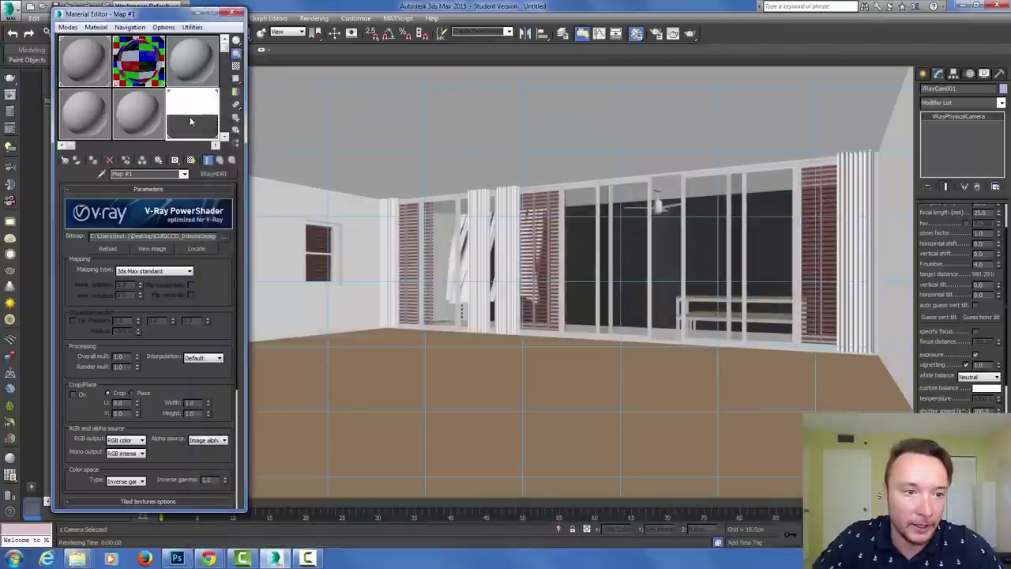
pyautogui.click(153, 174)
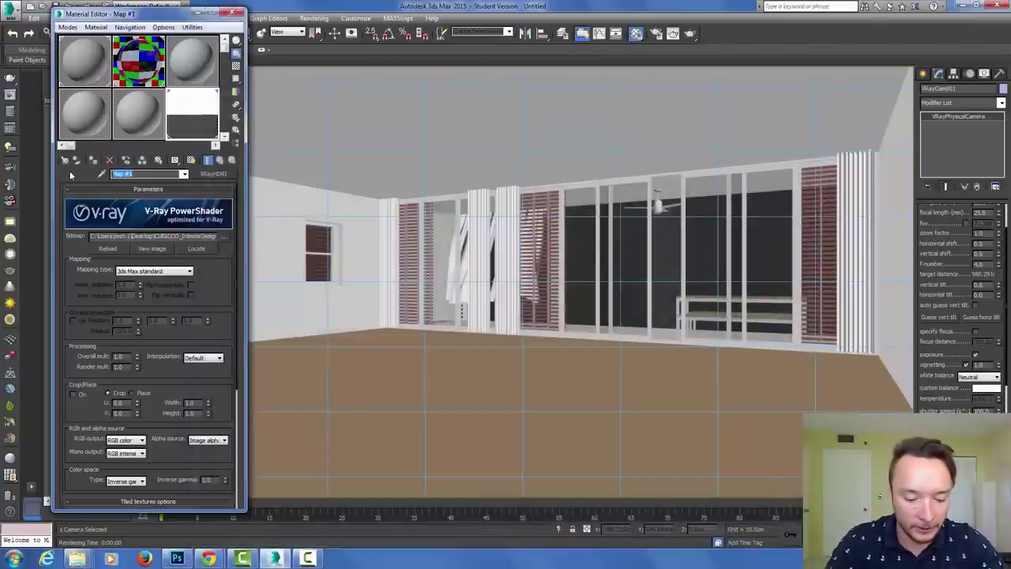
pyautogui.write('main ambiance')
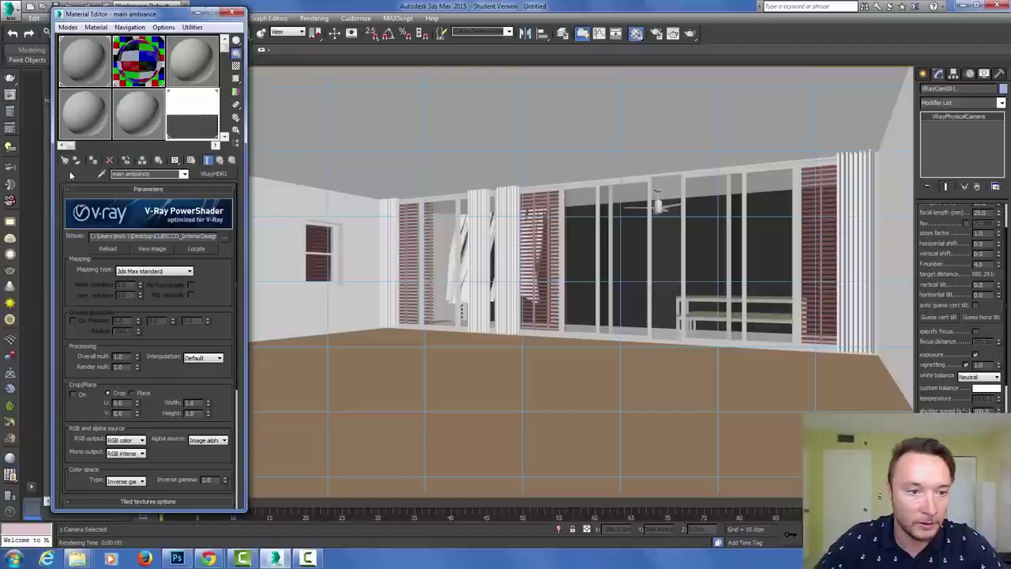
# Copy the HDRI map into an empty slot and name the copy 'Env'
pyautogui.click(152, 122)
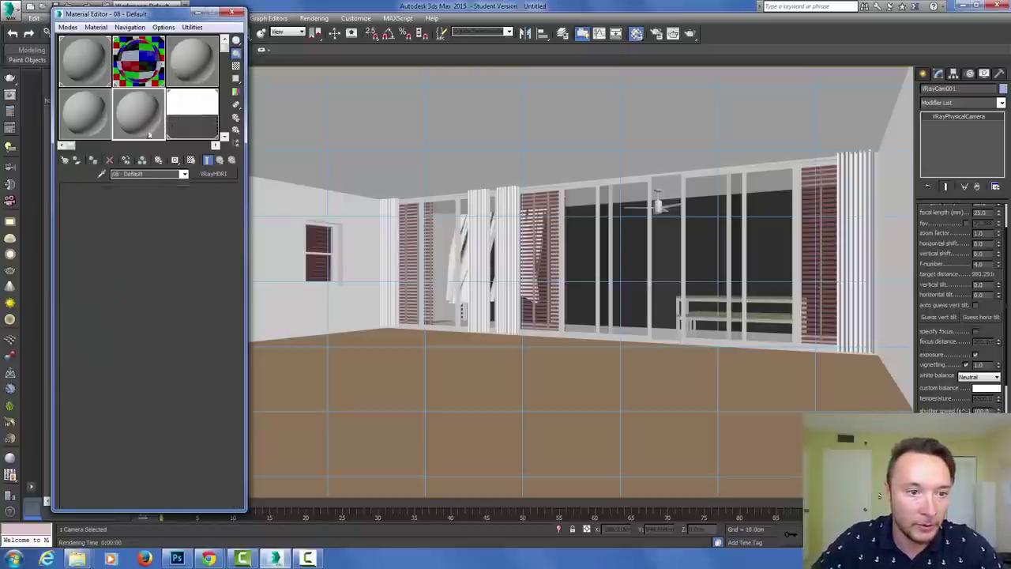
pyautogui.moveTo(192, 115); pyautogui.dragTo(139, 115)
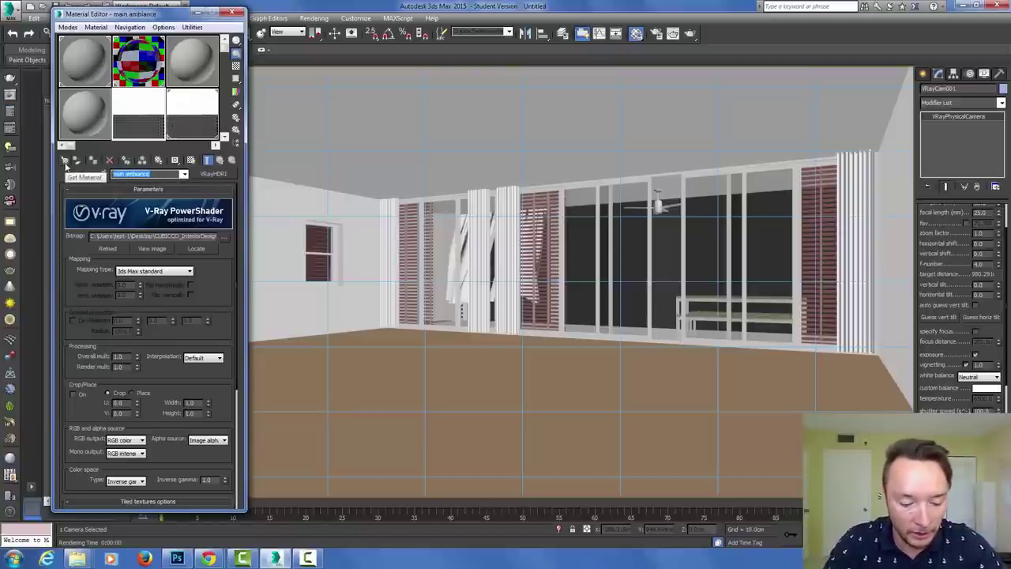
pyautogui.write('Env')
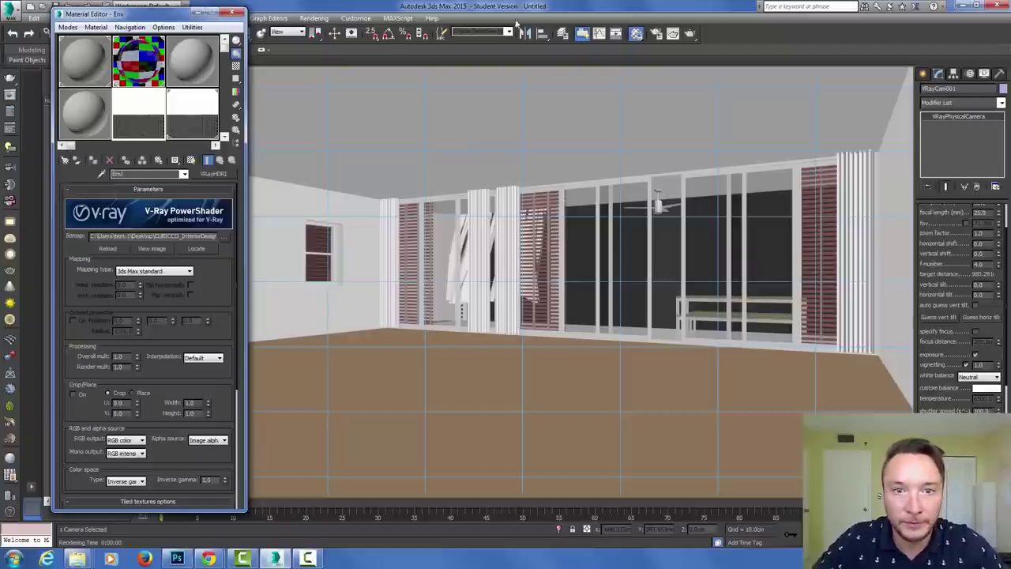
# Instance the Env HDRI map into the Environment Map slot and render the camera view
pyautogui.click(314, 17)
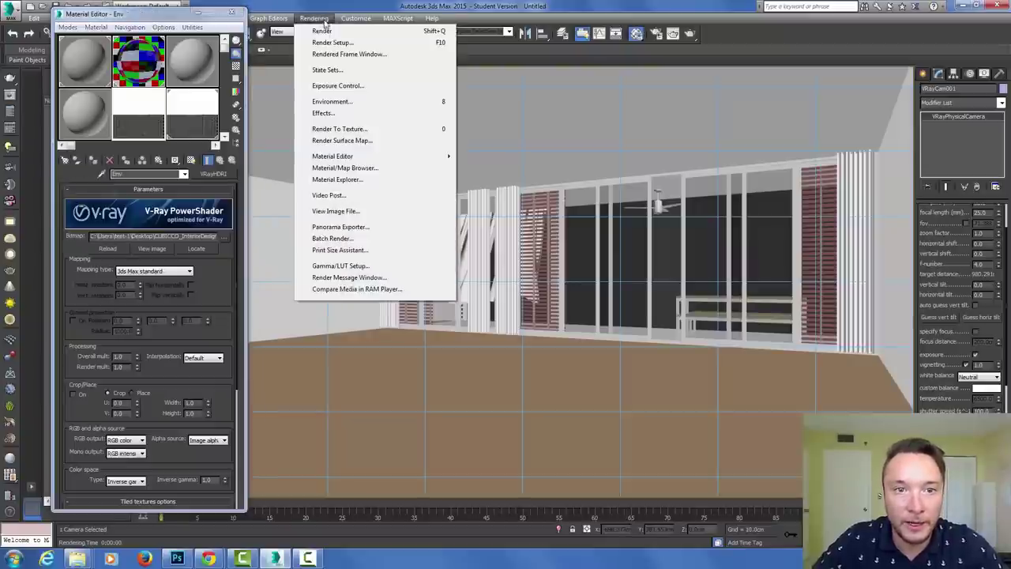
pyautogui.click(341, 103)
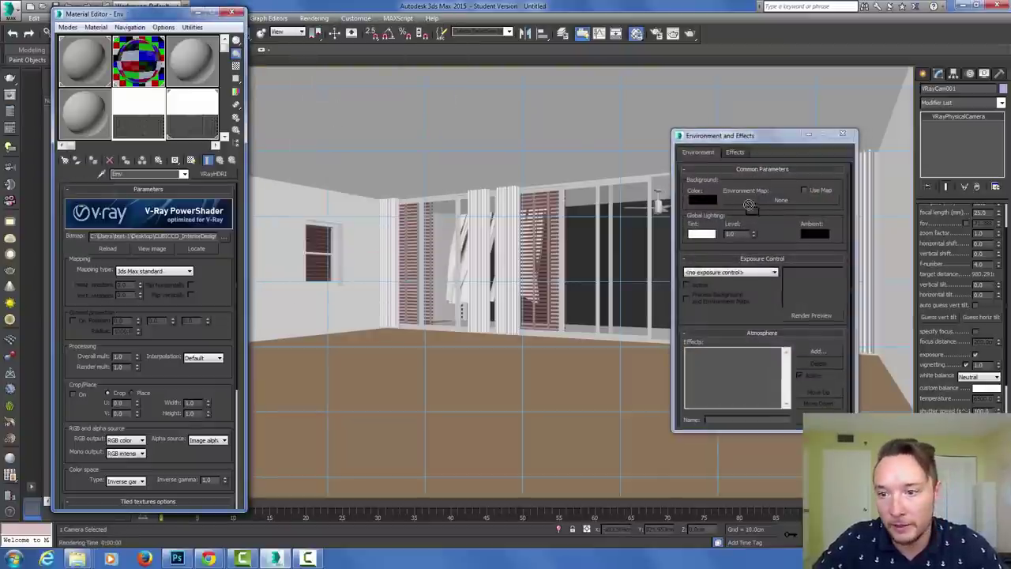
pyautogui.moveTo(747, 198); pyautogui.dragTo(748, 199)
pyautogui.click(754, 307)
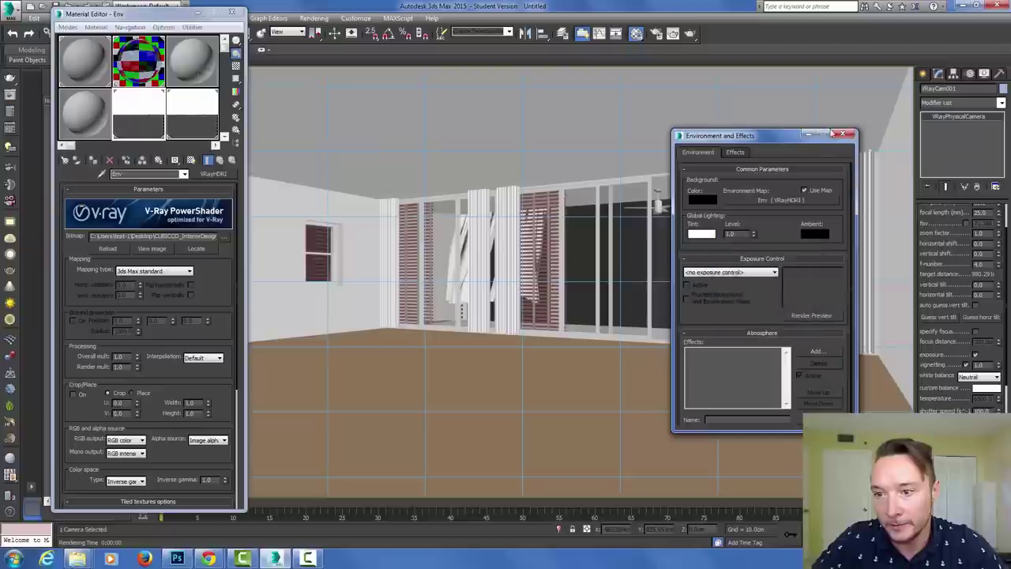
pyautogui.click(847, 136)
pyautogui.click(690, 34)
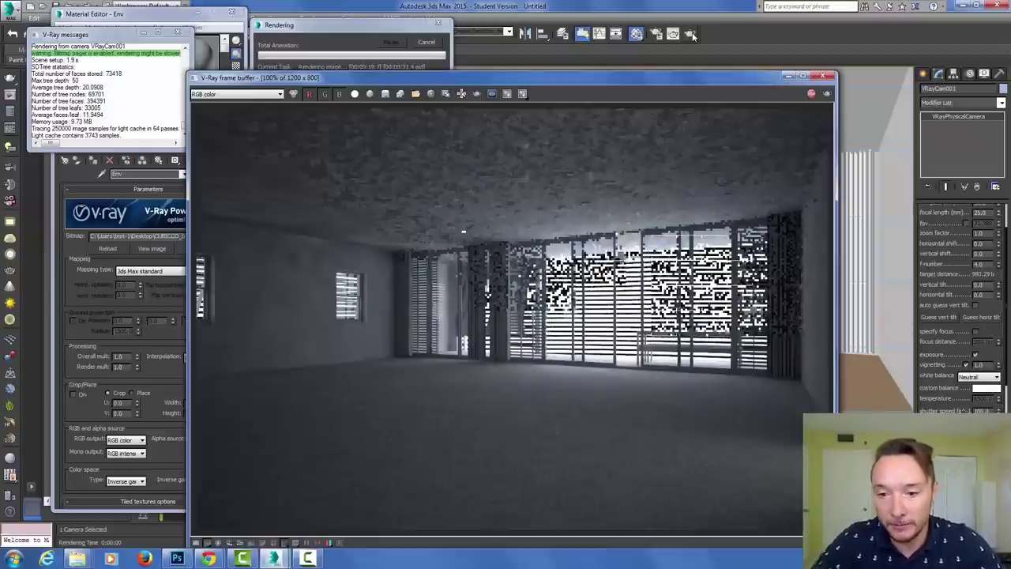
# Zoom the frame buffer in and set the Env HDRI map's mapping type to Spherical
pyautogui.scroll(2, 512, 316)
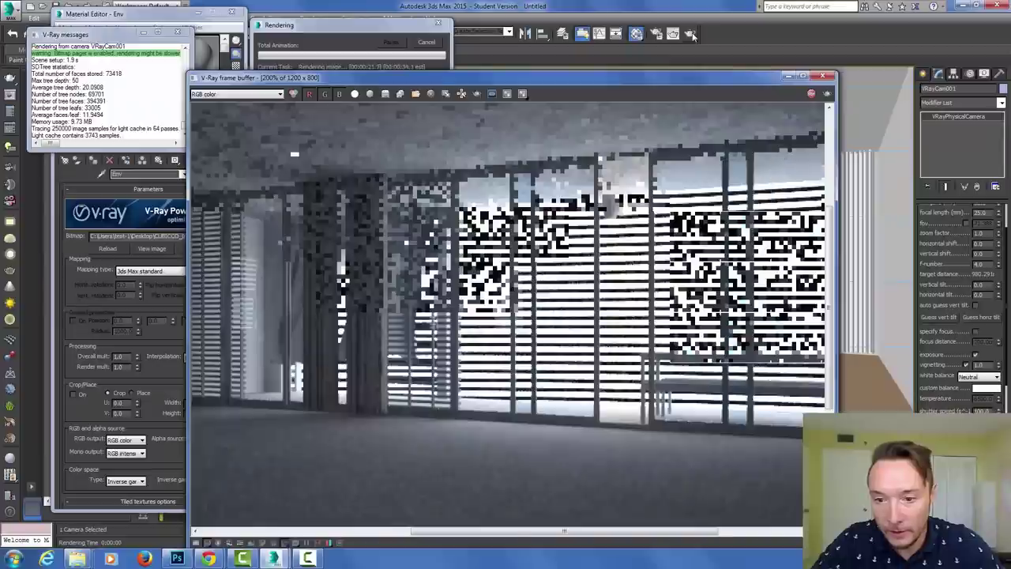
pyautogui.scroll(2, 512, 316)
pyautogui.scroll(-1, 512, 316)
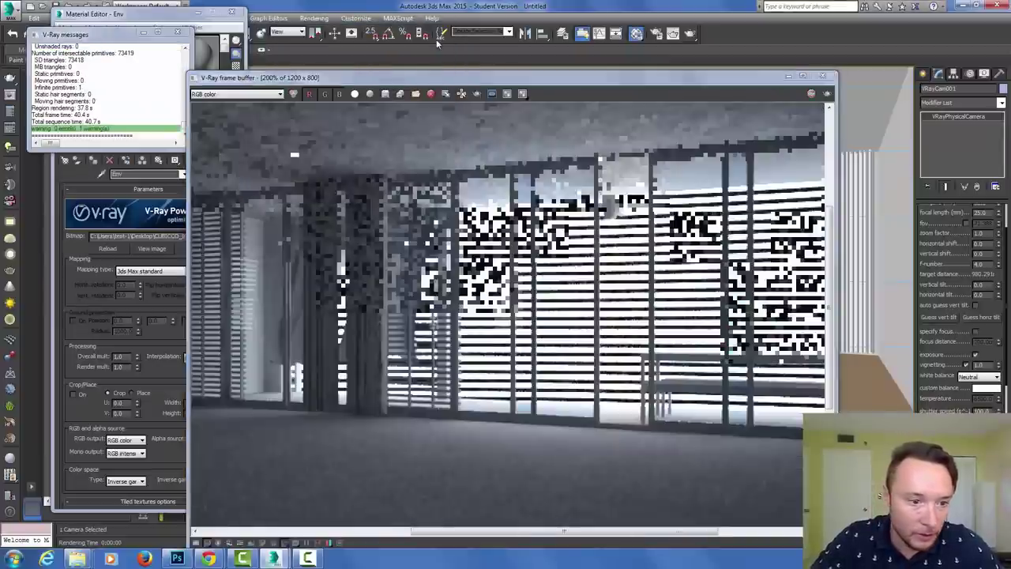
pyautogui.press('m')
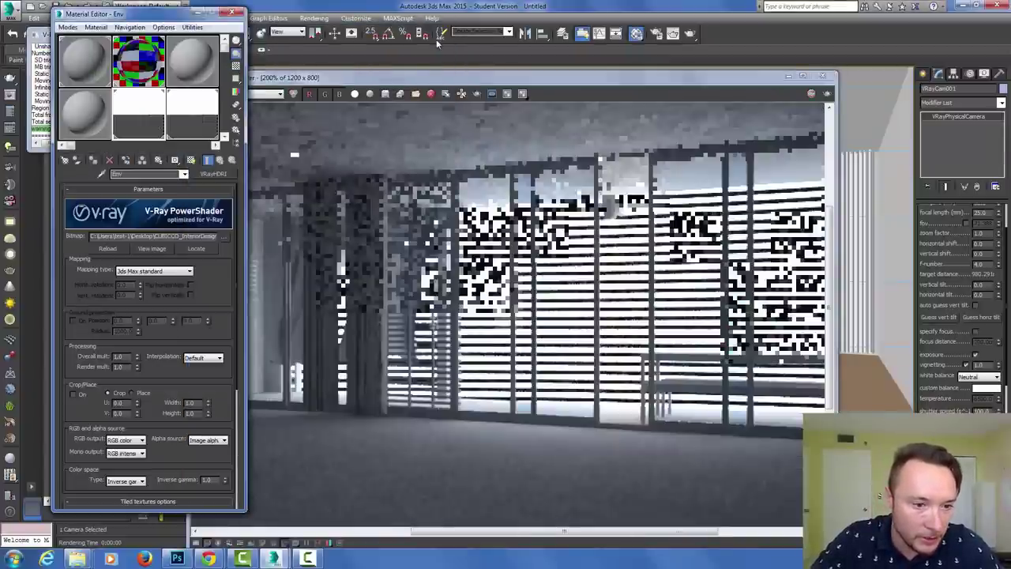
pyautogui.hotkey('alt', 'Down')
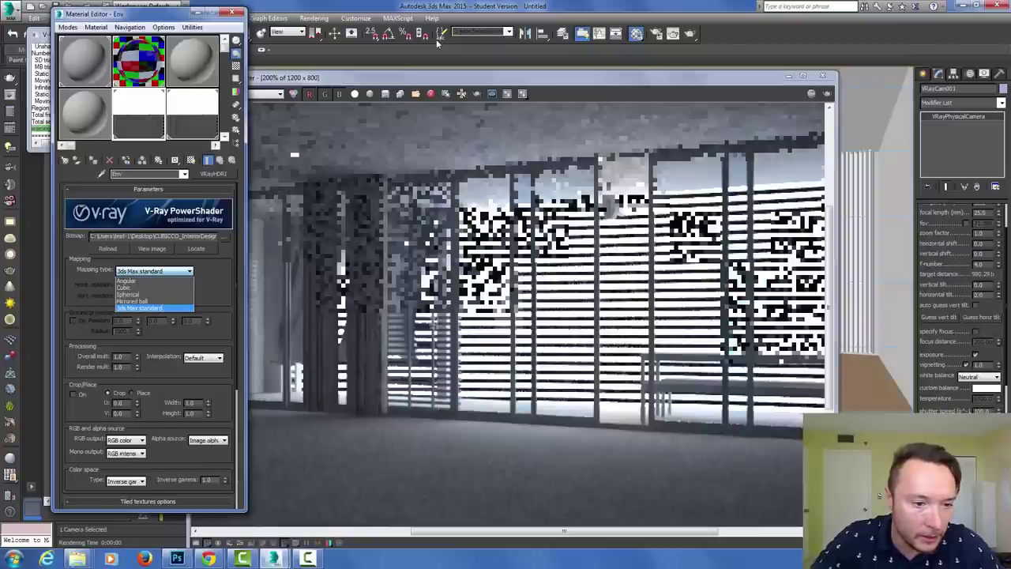
pyautogui.press('Up')
pyautogui.press('Up')
pyautogui.press('Return')
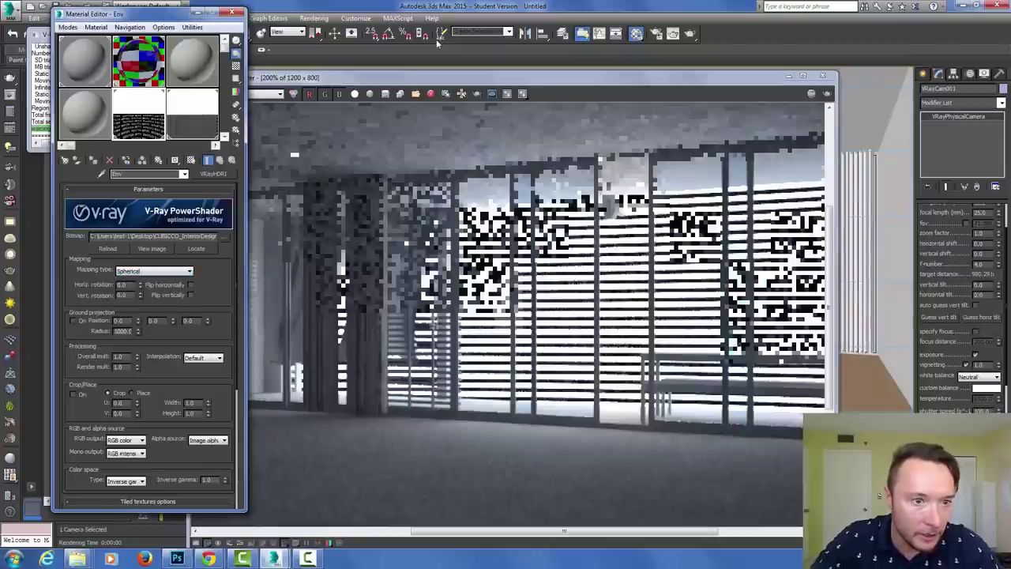
# Set the main ambiance HDRI map to Spherical mapping and render again
pyautogui.press('Right')
pyautogui.hotkey('alt', 'Down')
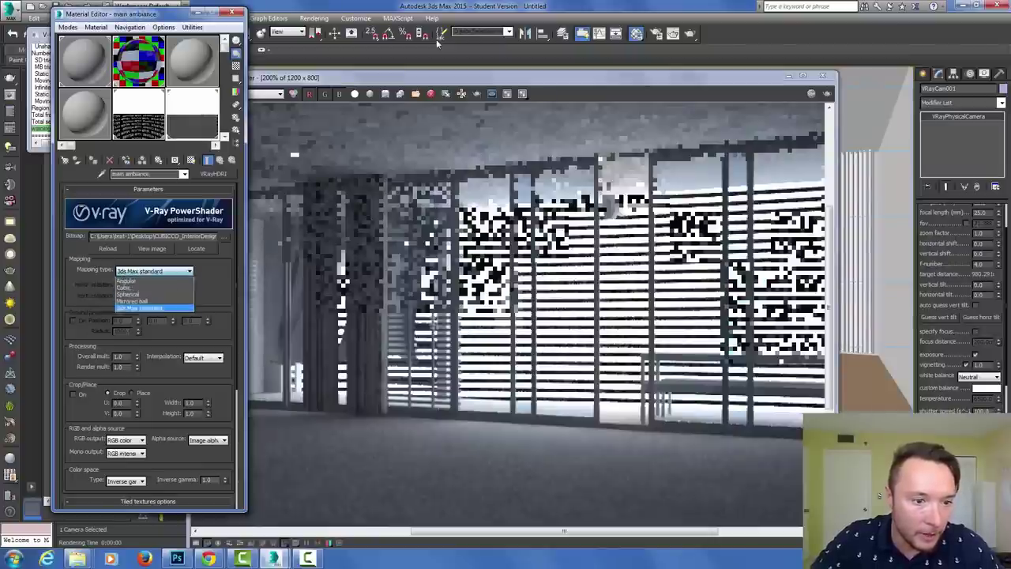
pyautogui.press('Up')
pyautogui.press('Up')
pyautogui.press('Return')
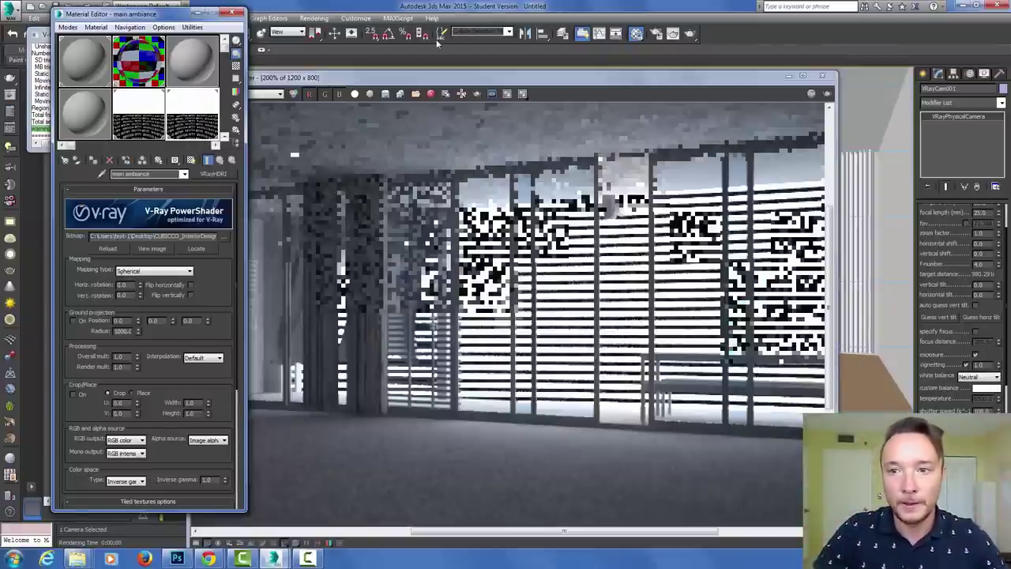
pyautogui.hotkey('shift', 'q')
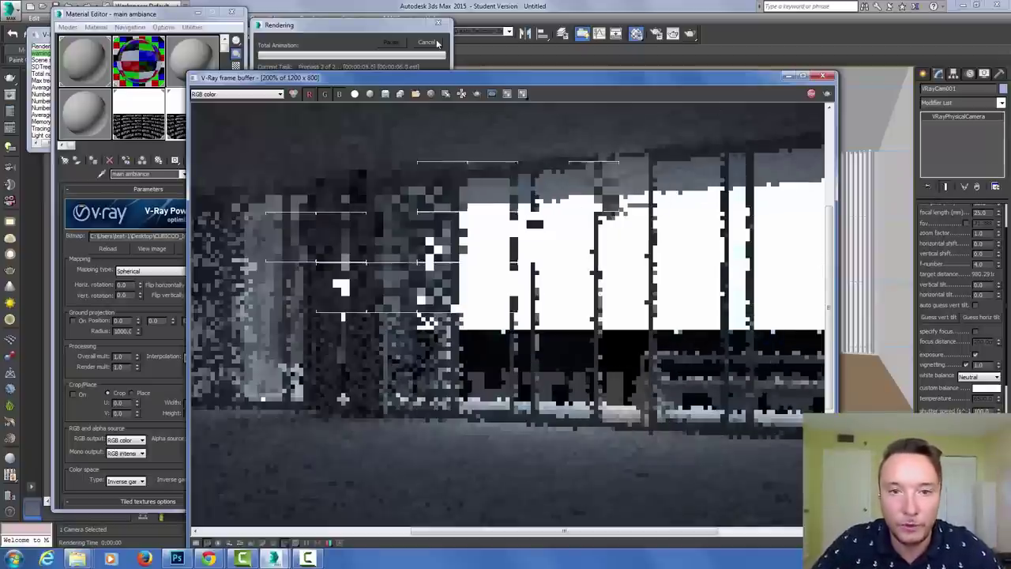
# Cancel the render, place a VRayPlane beside the room in Top view, and render the camera
pyautogui.click(437, 43)
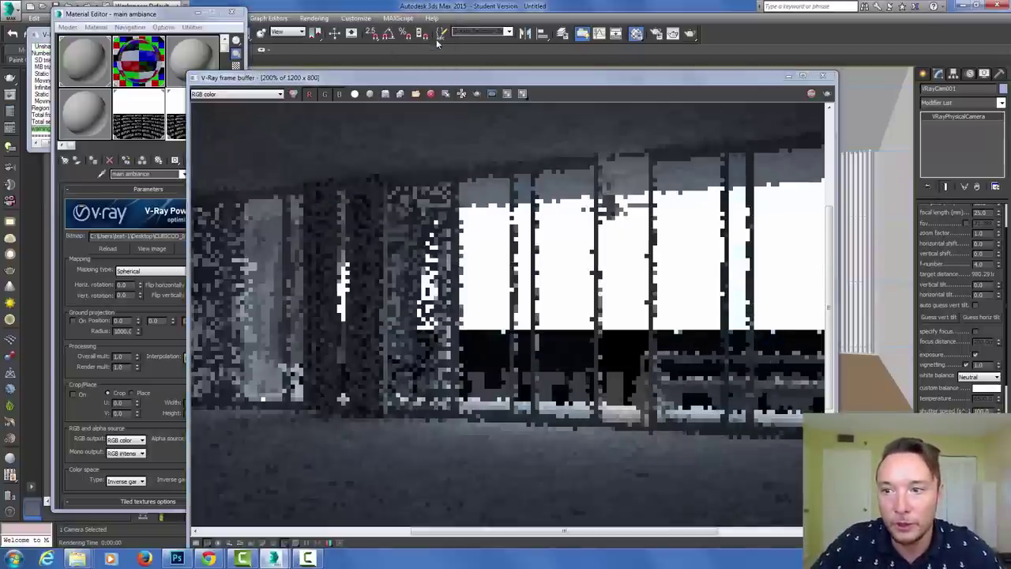
pyautogui.press('t')
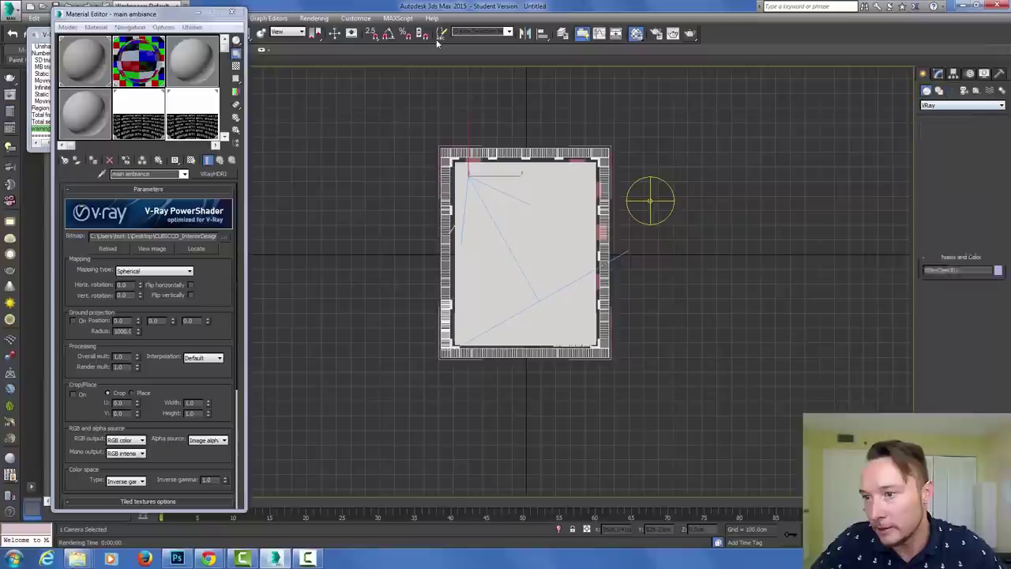
pyautogui.press('Return')
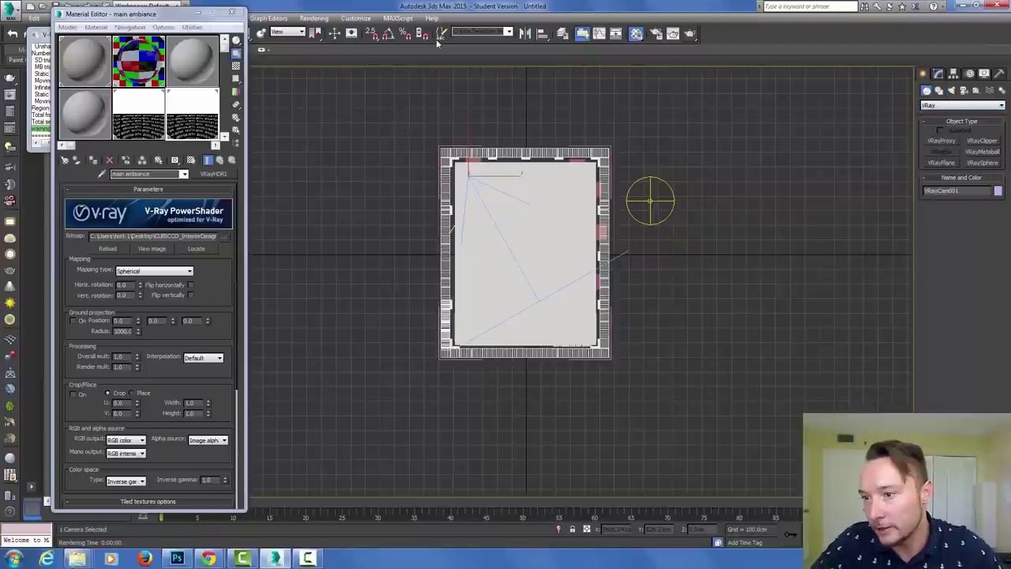
pyautogui.click(942, 162)
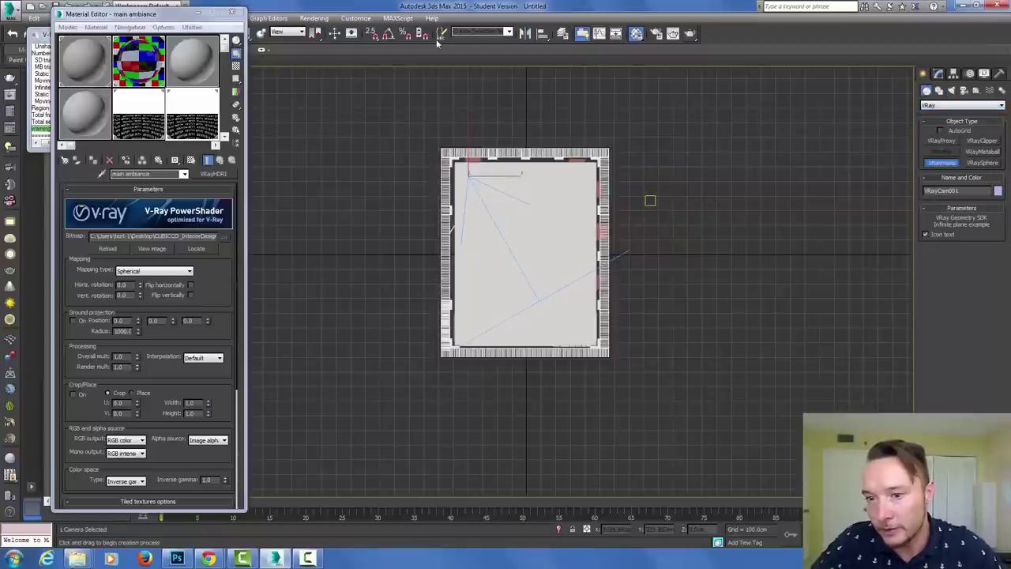
pyautogui.click(706, 202)
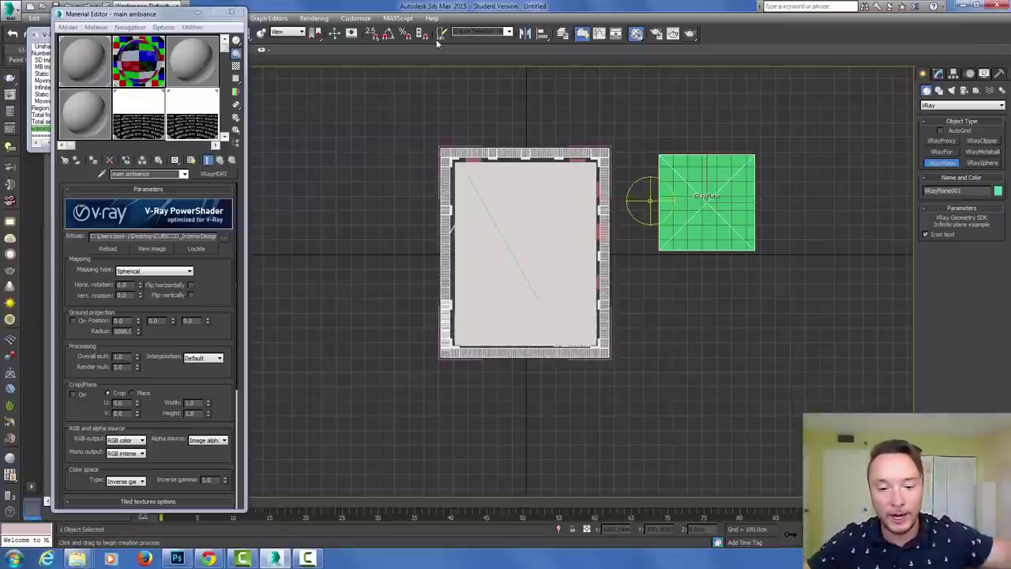
pyautogui.press('c')
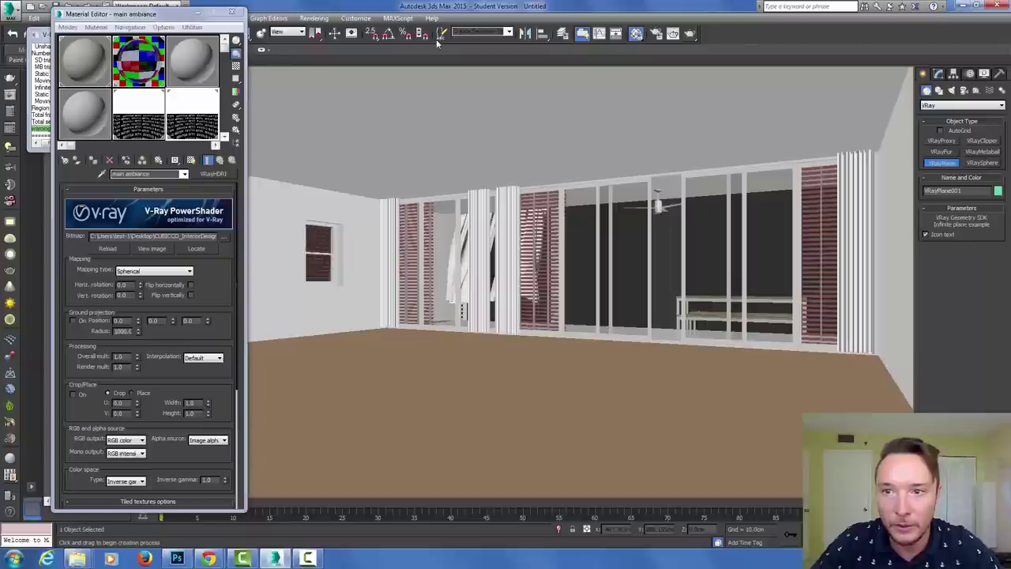
pyautogui.hotkey('shift', 'q')
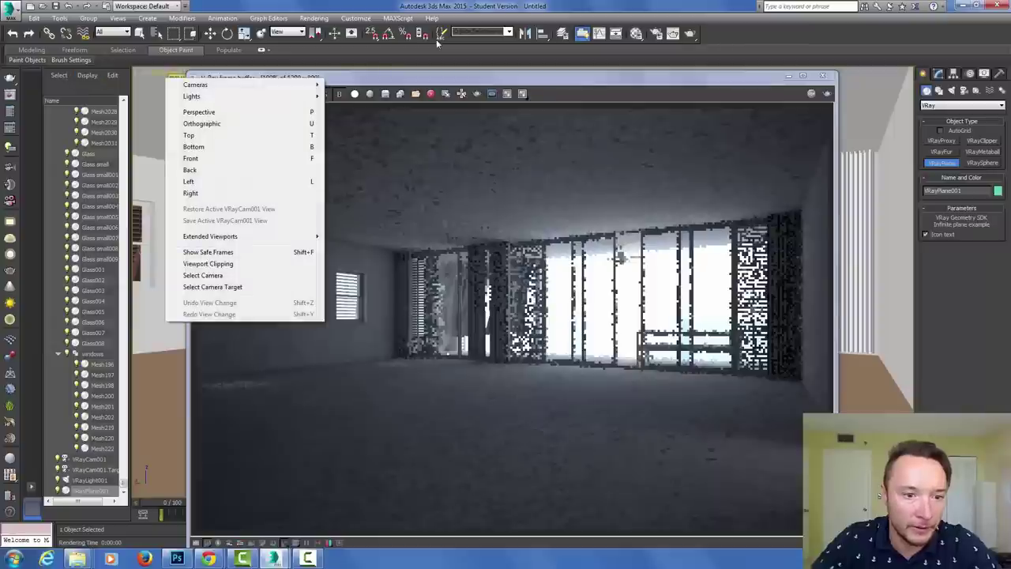
# Select VRayCam001 in the viewport and close the finished render window
pyautogui.click(202, 275)
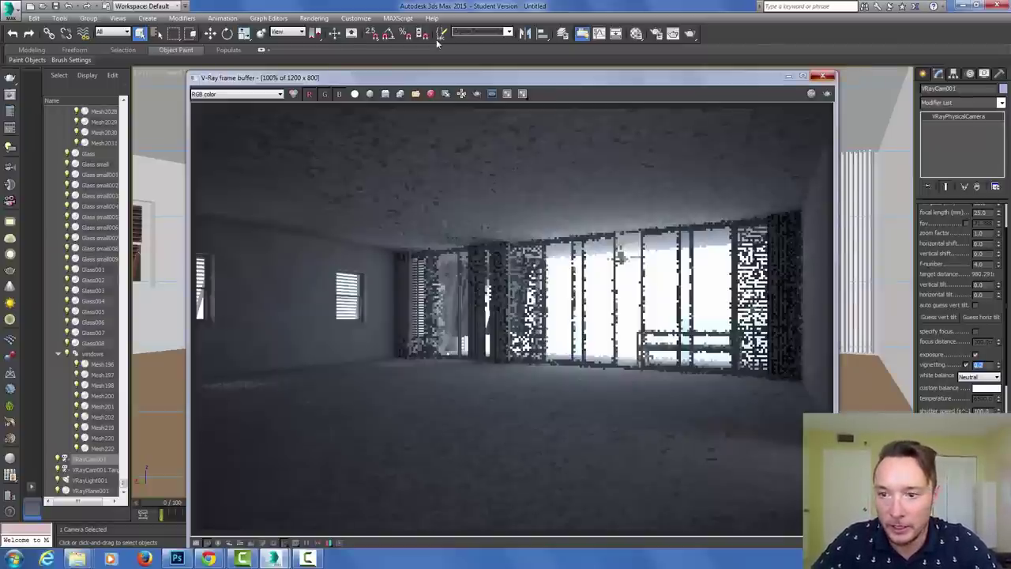
pyautogui.click(437, 44)
# Select VRayCam001 and lower its focal length for a wider view
pyautogui.click(170, 72)
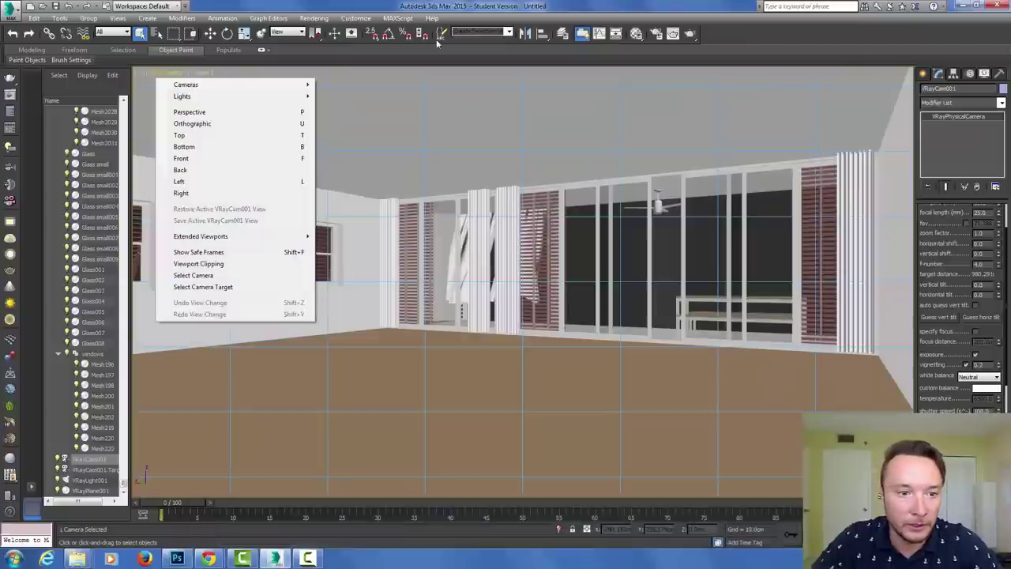
pyautogui.click(197, 265)
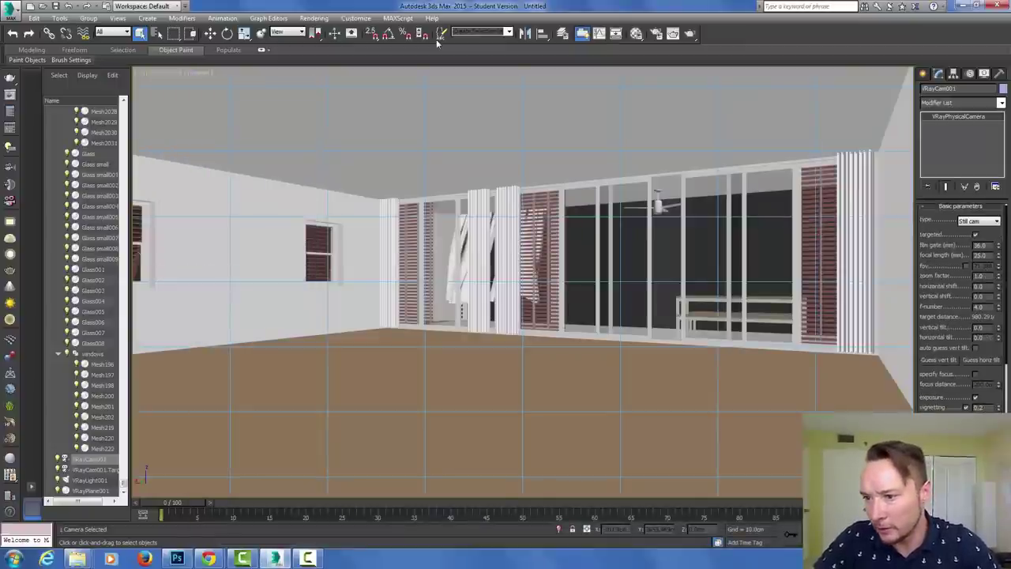
pyautogui.press('Return')
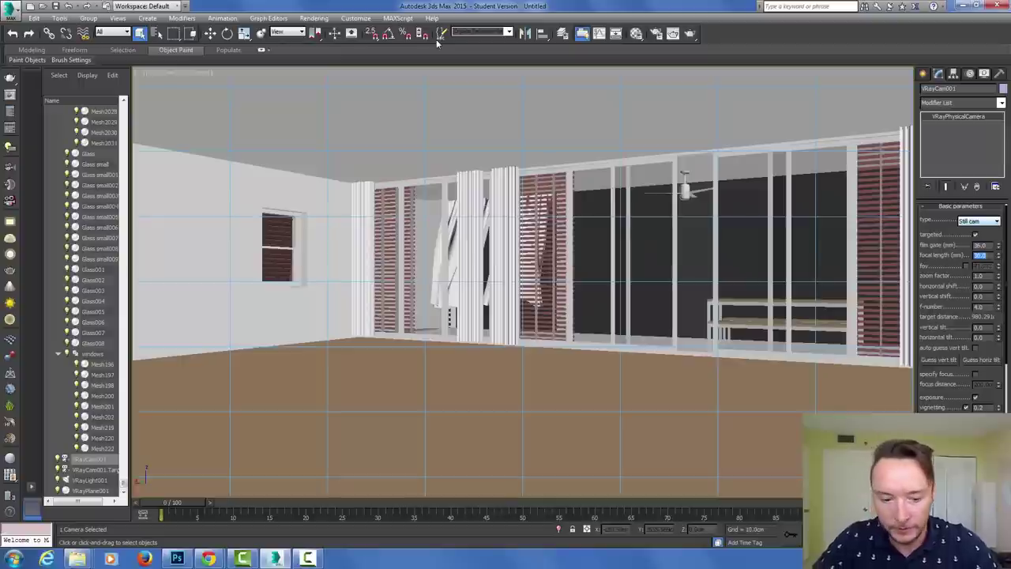
# Move the camera into the room's corner in Top view and check the shaded camera view
pyautogui.hotkey('ctrl', 'z')
pyautogui.hotkey('shift', 'z')
pyautogui.hotkey('shift', 'z')
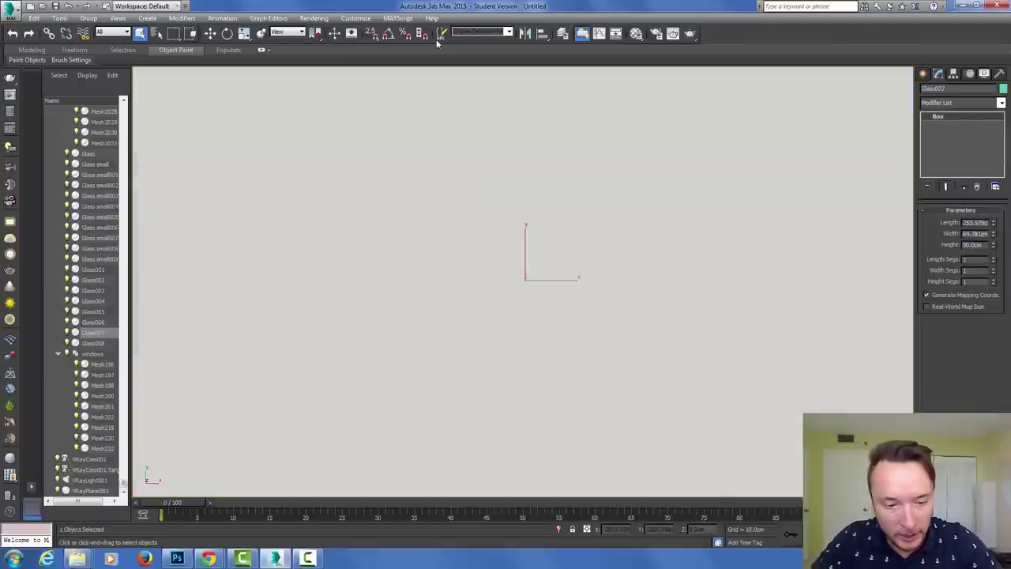
pyautogui.hotkey('shift', 'z')
pyautogui.hotkey('shift', 'z')
pyautogui.hotkey('shift', 'z')
pyautogui.hotkey('shift', 'z')
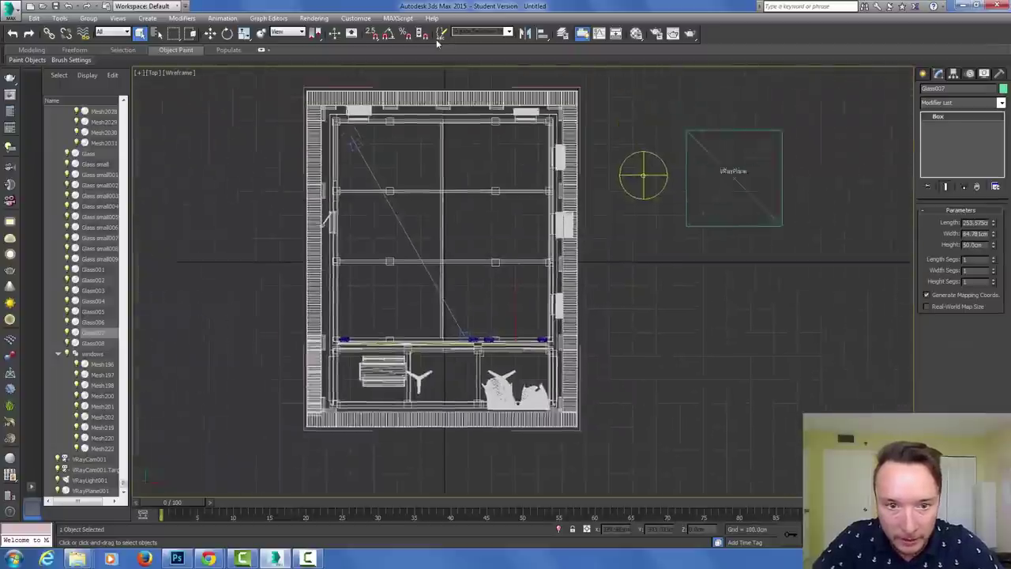
pyautogui.hotkey('ctrl', 'y')
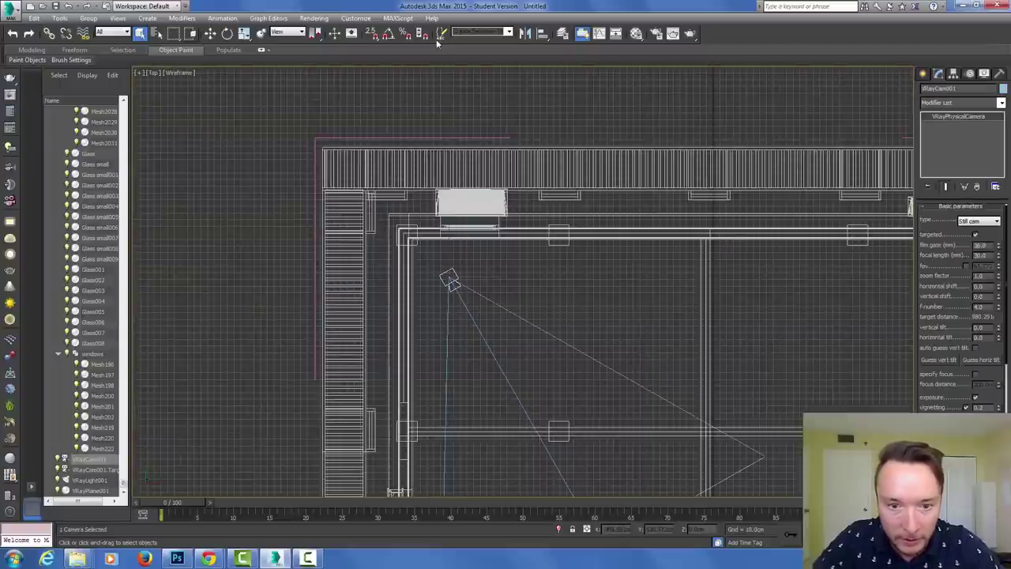
pyautogui.press('w')
pyautogui.moveTo(458, 267); pyautogui.dragTo(437, 235)
pyautogui.hotkey('shift', 'z')
pyautogui.hotkey('shift', 'z')
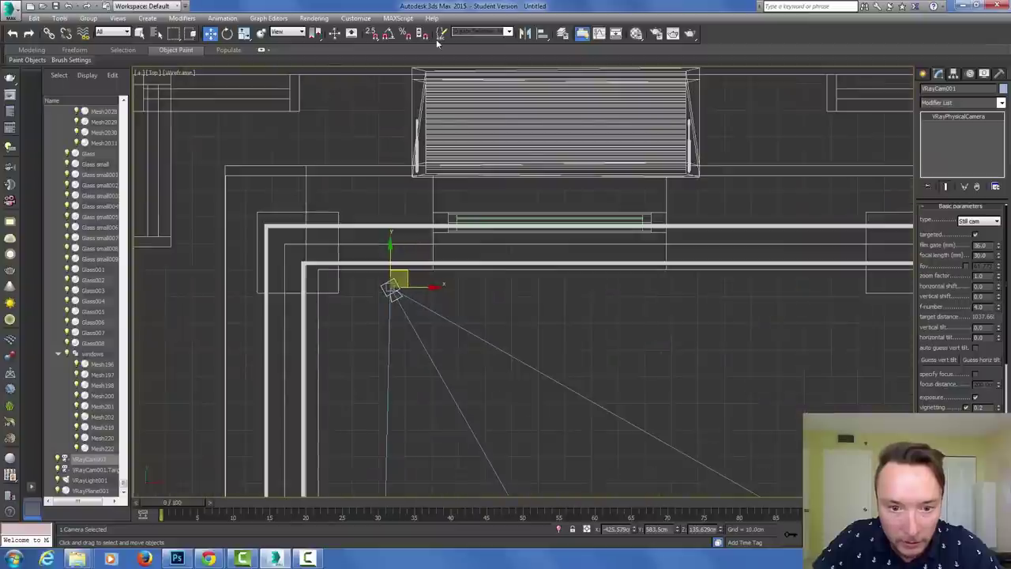
pyautogui.moveTo(399, 279); pyautogui.dragTo(364, 247)
pyautogui.press('c')
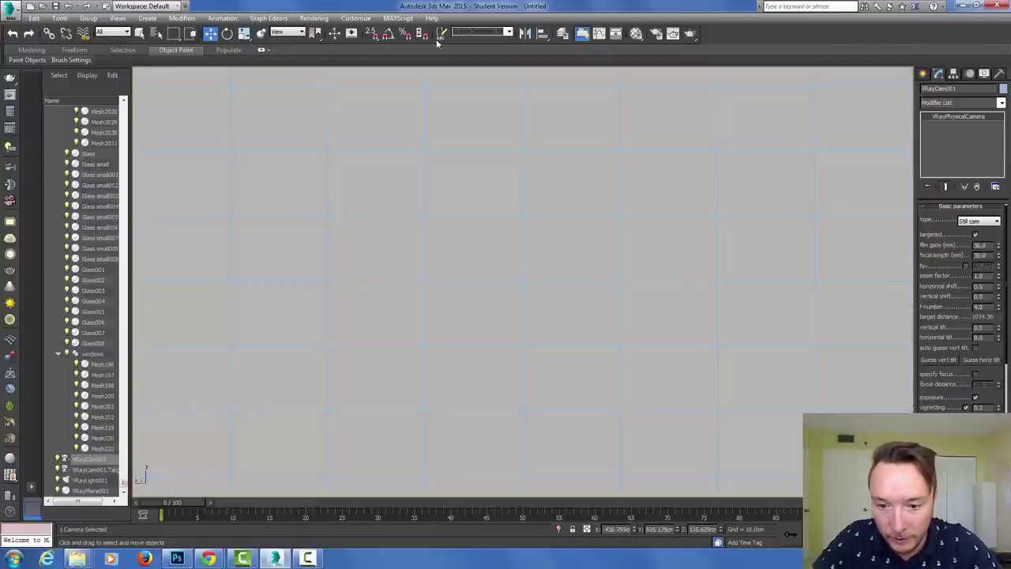
pyautogui.press('t')
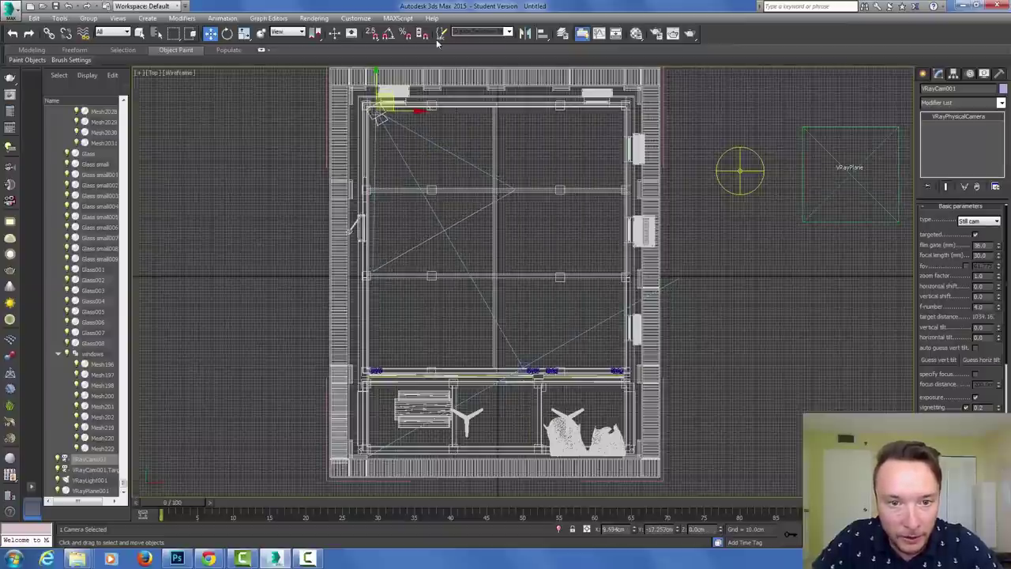
pyautogui.press('c')
pyautogui.press('F3')
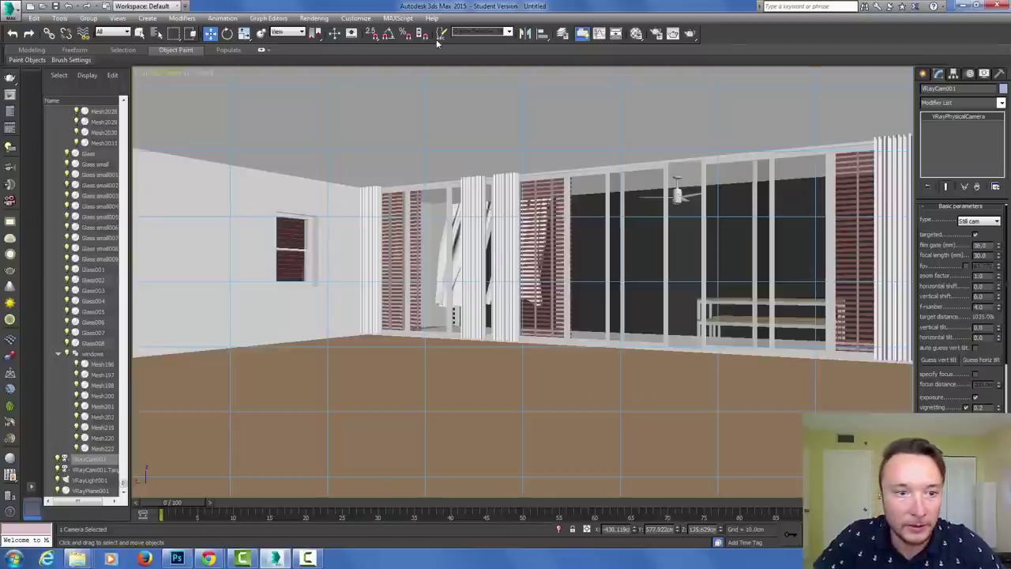
# Set the V-Ray camera's Z height to 160 cm
pyautogui.press('v')
pyautogui.press('Up')
pyautogui.press('Return')
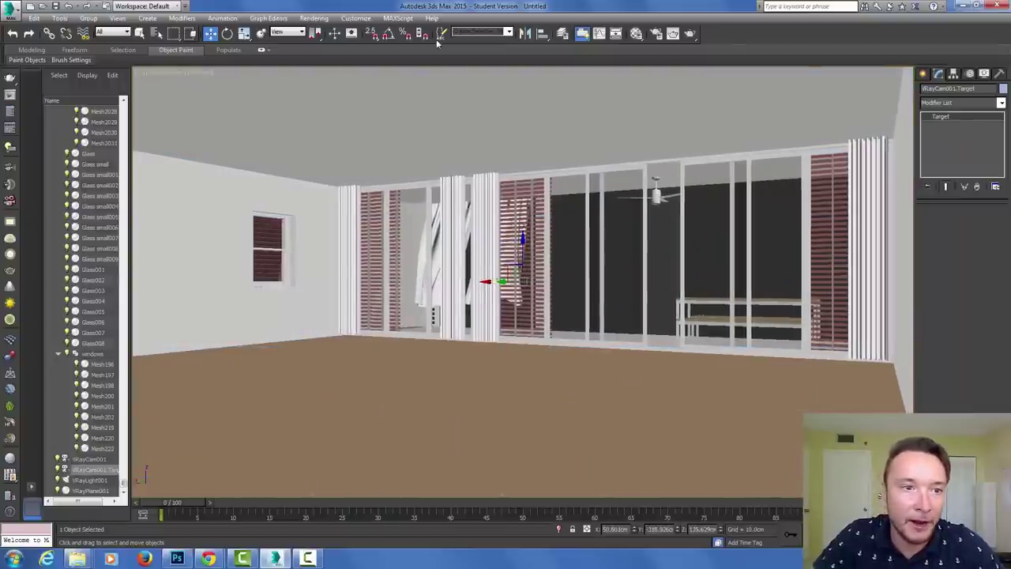
pyautogui.press('v')
pyautogui.press('Up')
pyautogui.press('Up')
pyautogui.press('Return')
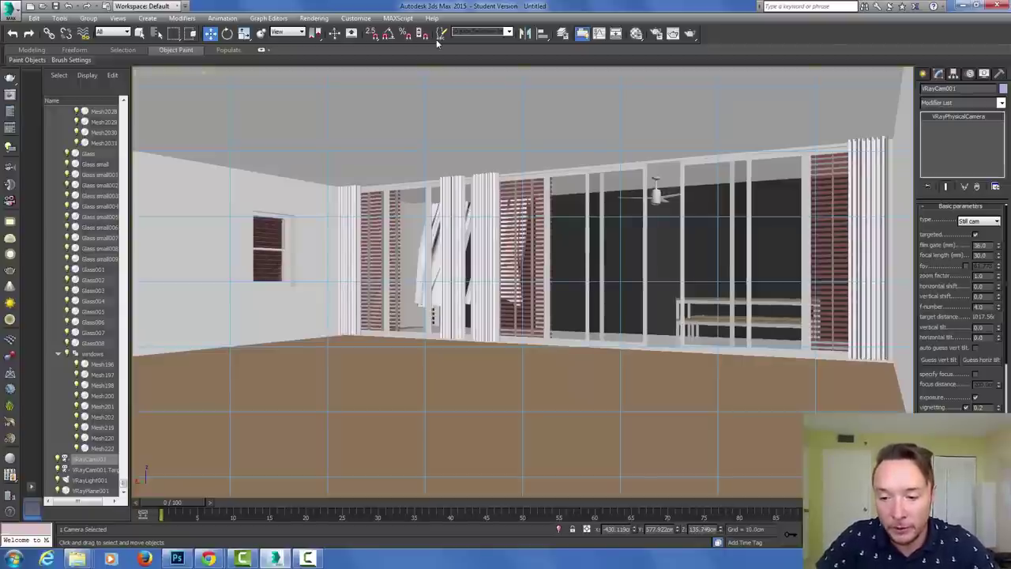
pyautogui.write('160')
pyautogui.press('Return')
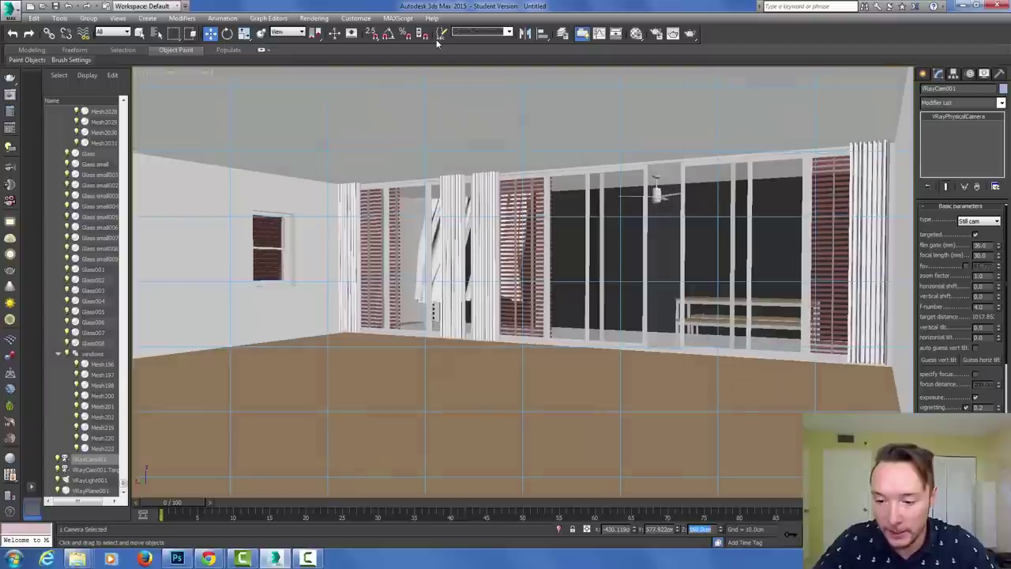
# Raise the camera target to Z 160 cm and reselect the camera
pyautogui.click(170, 72)
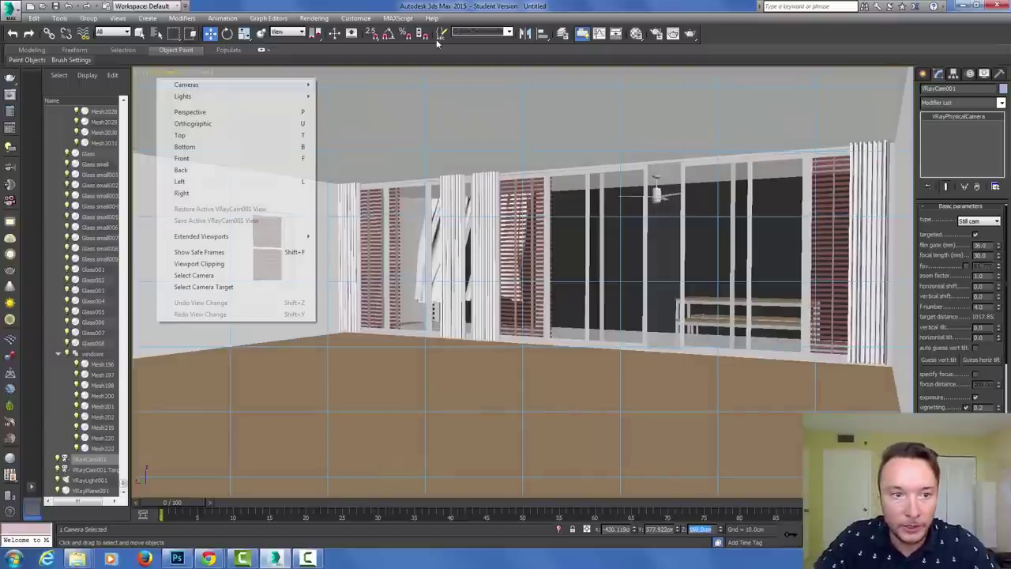
pyautogui.click(214, 314)
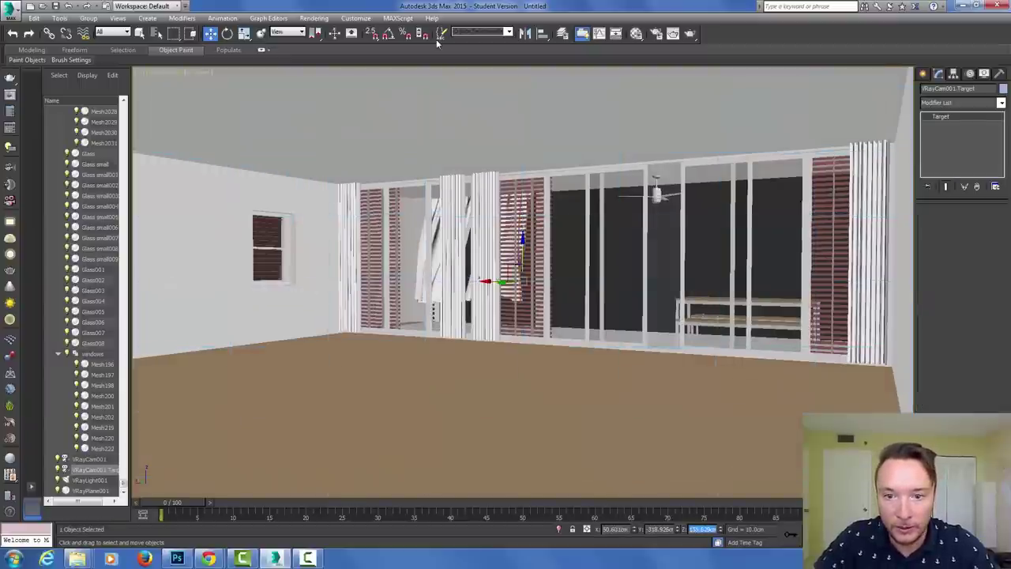
pyautogui.write('160')
pyautogui.press('Return')
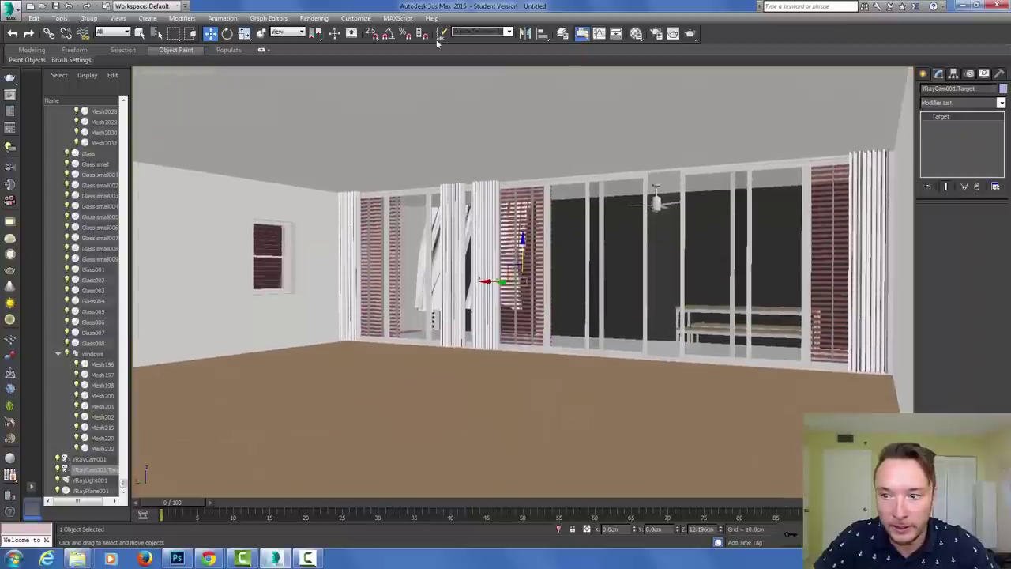
pyautogui.press('v')
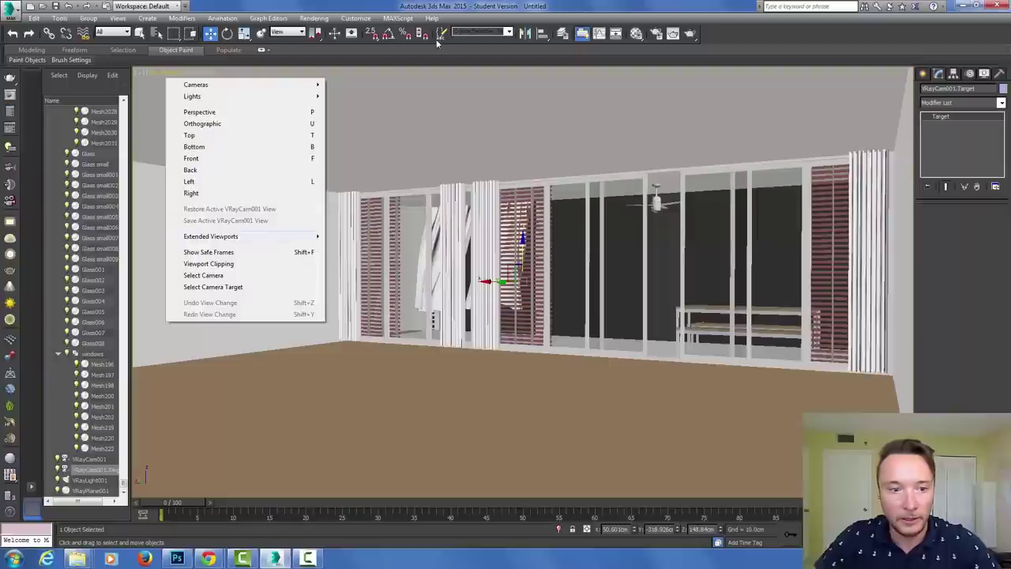
pyautogui.press('Return')
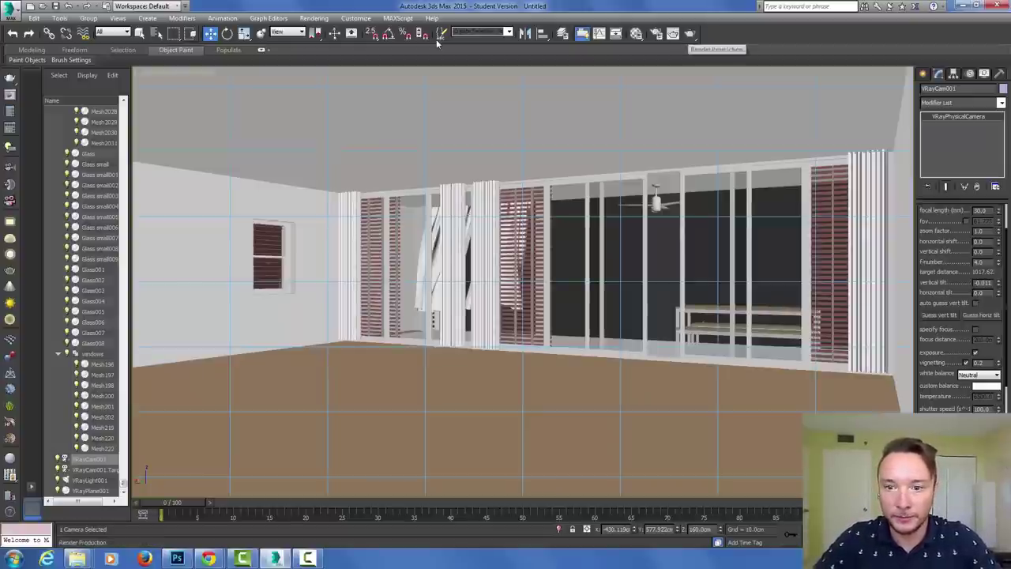
# Run and stop a test render from VRayCam001, then show the Env HDRI map in the Material Editor
pyautogui.press('F10')
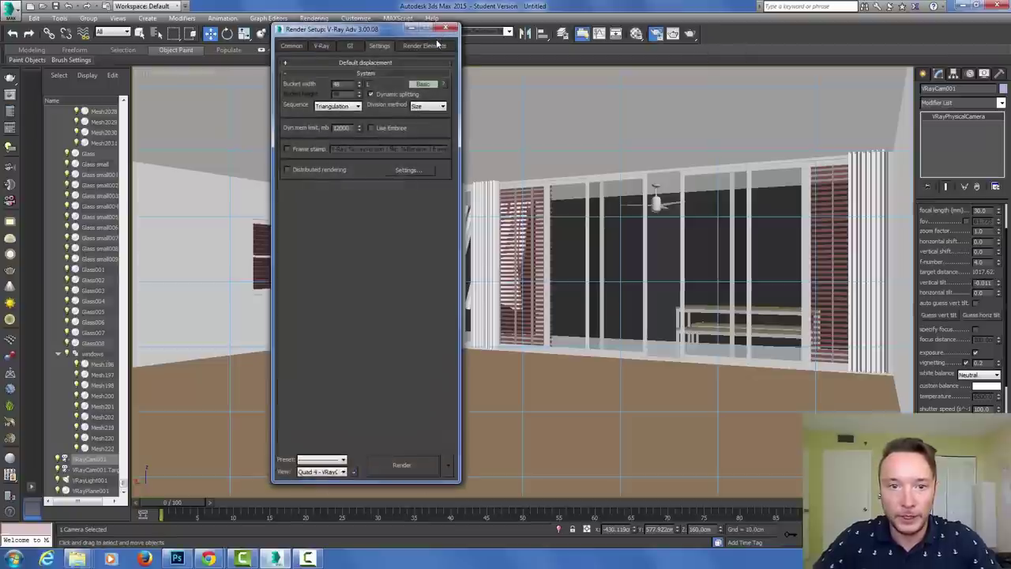
pyautogui.press('F10')
pyautogui.hotkey('shift', 'q')
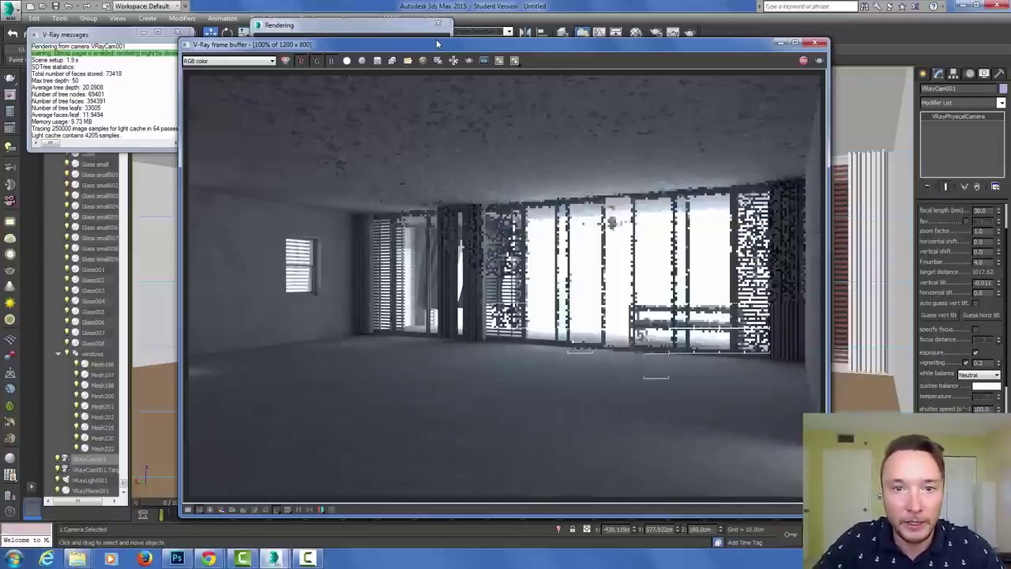
pyautogui.click(437, 43)
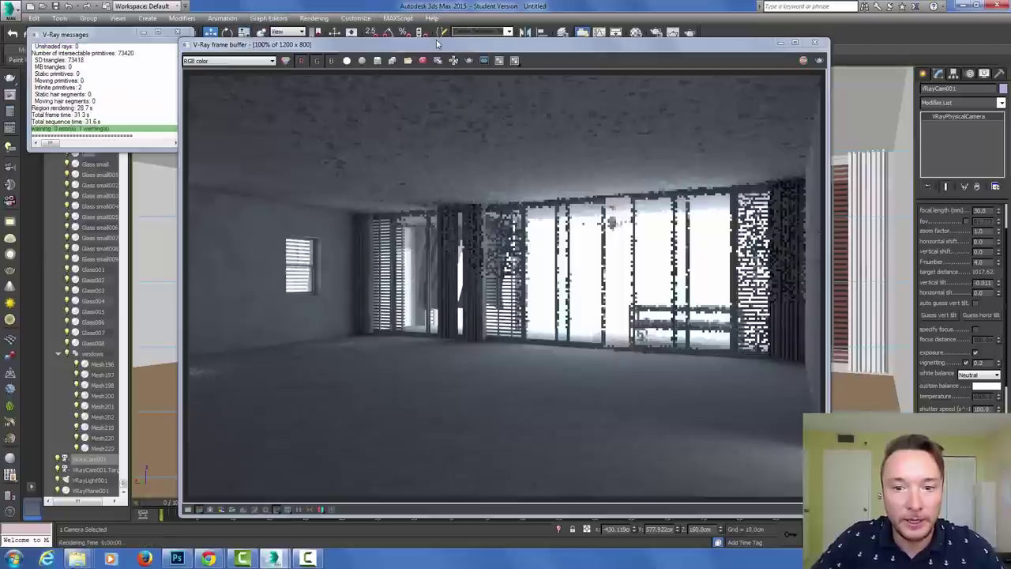
pyautogui.press('m')
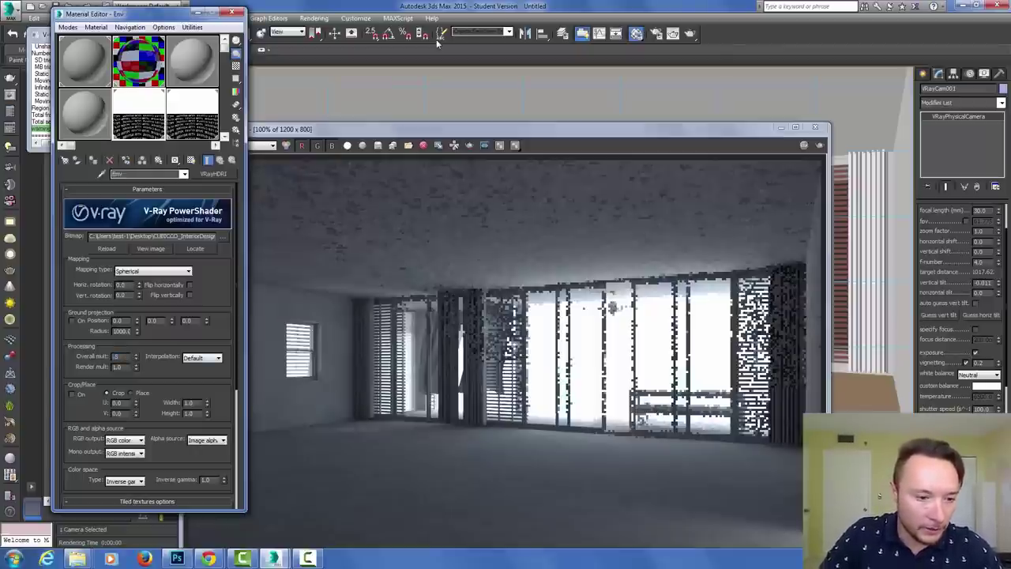
# Dim the Env HDRI overall multiplier to 0.5, then both multipliers to 0.45, re-rendering each time
pyautogui.write('0.5')
pyautogui.press('Tab')
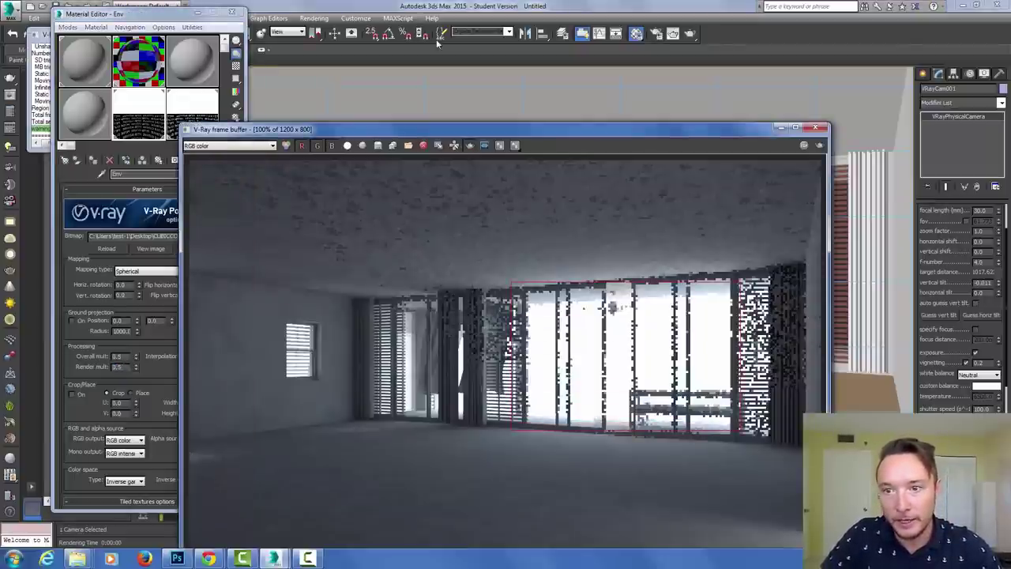
pyautogui.hotkey('shift', 'q')
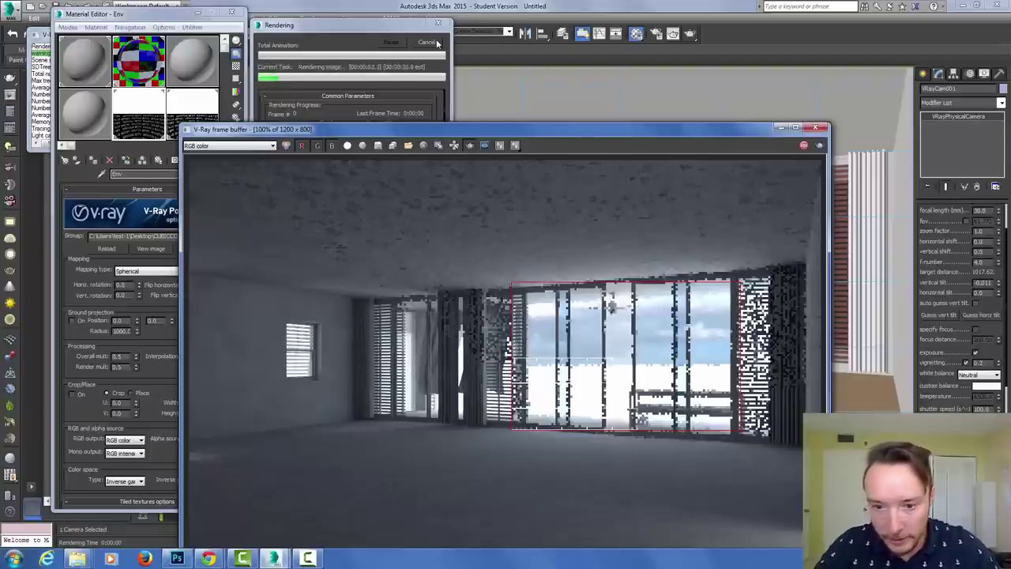
pyautogui.click(435, 43)
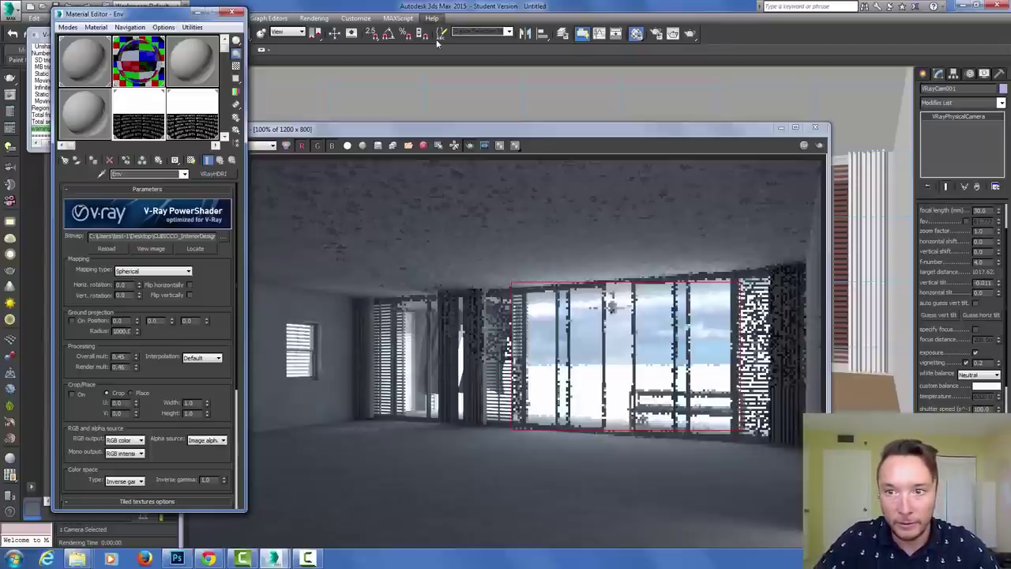
pyautogui.hotkey('shift', 'q')
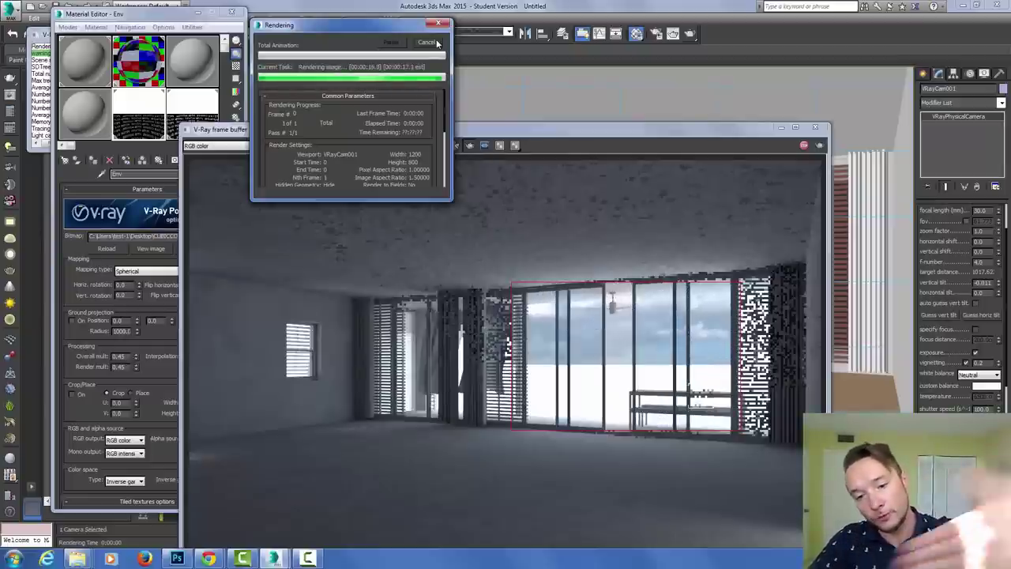
pyautogui.click(433, 42)
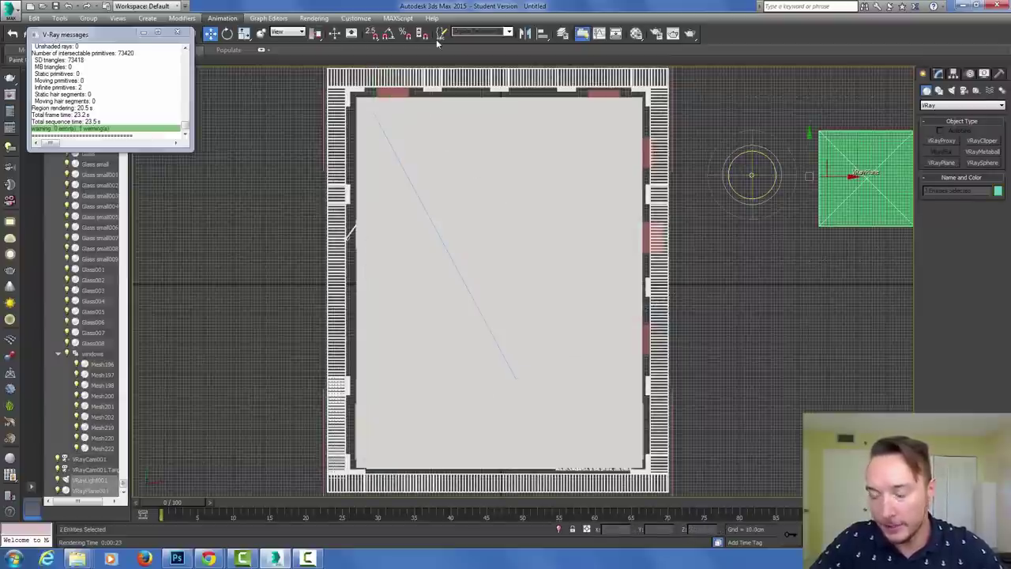
# Isolate the selection and draw a tall test box, Box001, in the room
pyautogui.hotkey('alt', 'q')
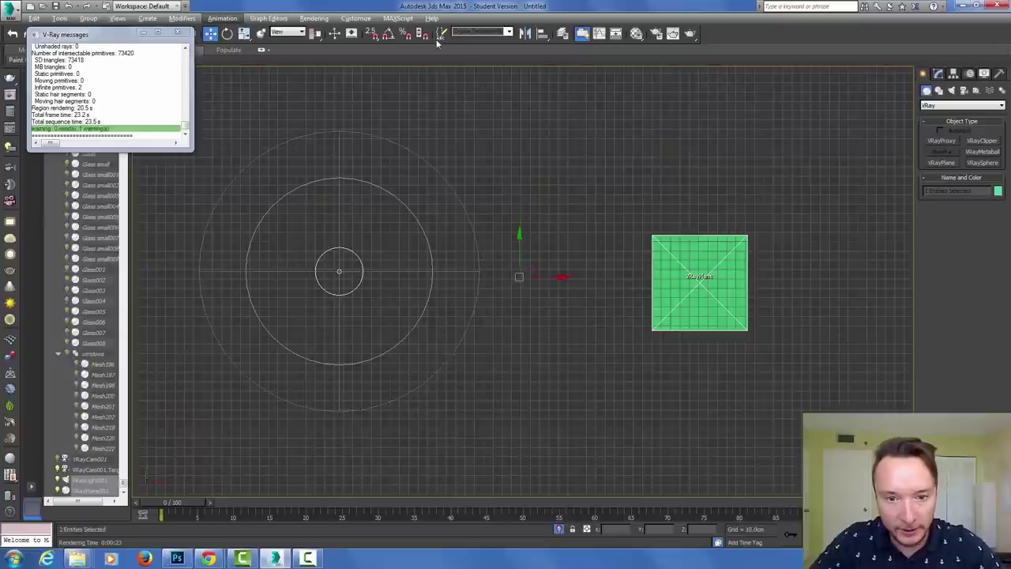
pyautogui.press('p')
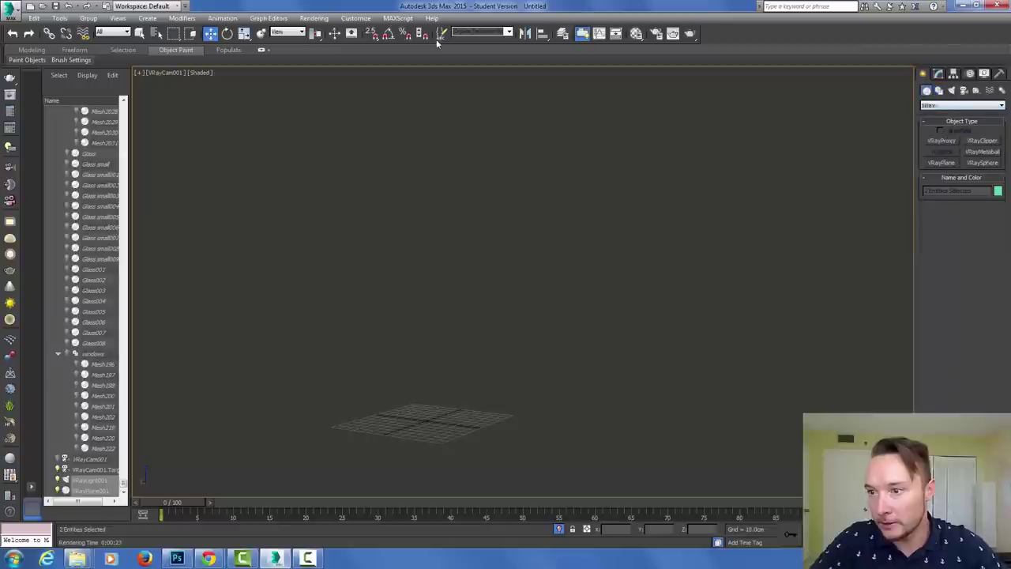
pyautogui.click(962, 105)
pyautogui.click(956, 111)
pyautogui.click(941, 141)
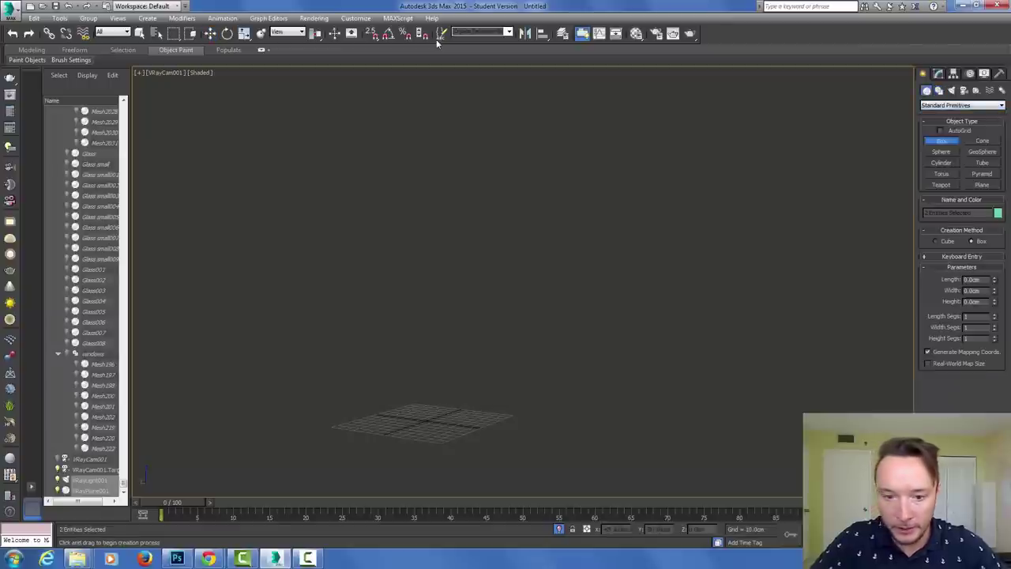
pyautogui.click(473, 441)
pyautogui.moveTo(473, 441)
pyautogui.mouseDown()
pyautogui.moveTo(316, 399)
pyautogui.moveTo(466, 426)
pyautogui.mouseUp()
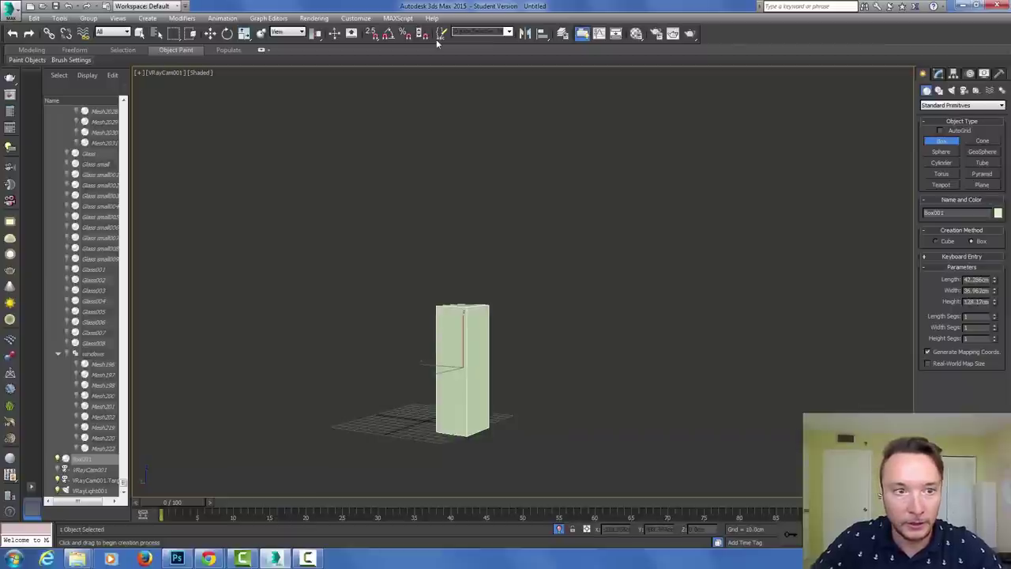
# Select VRayCam001 and render the scene through it
pyautogui.click(162, 72)
pyautogui.click(190, 275)
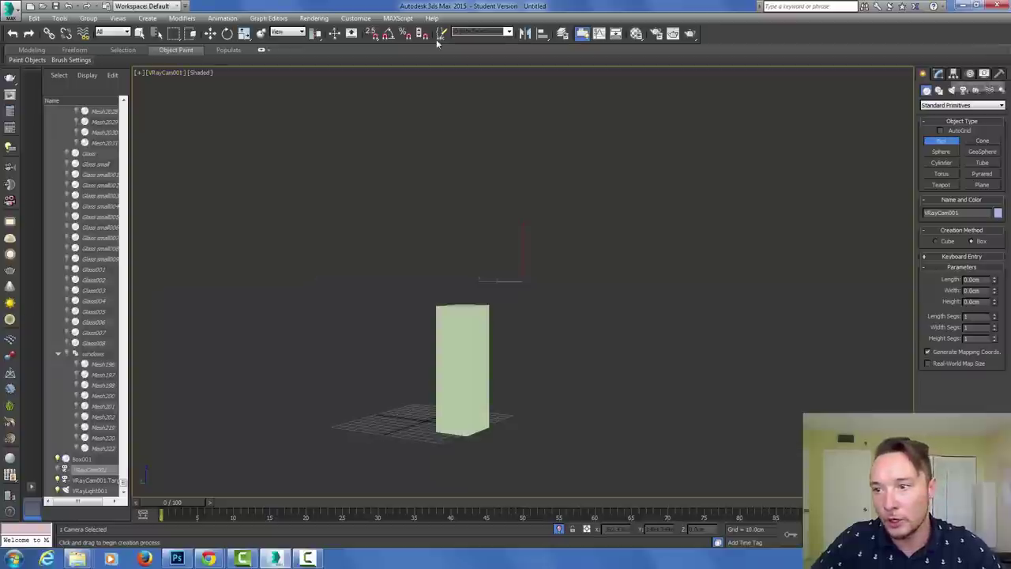
pyautogui.press('w')
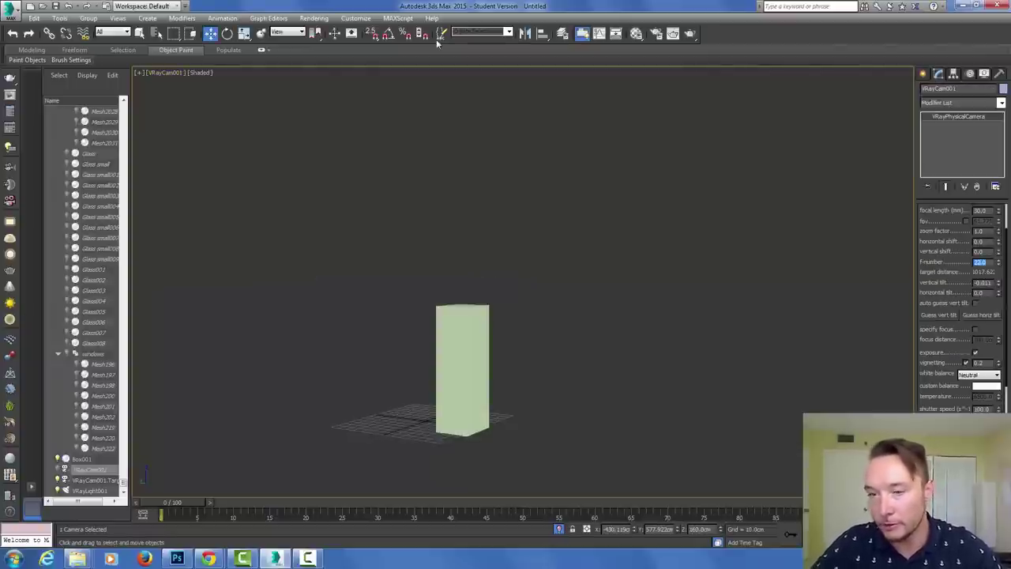
pyautogui.hotkey('shift', 'q')
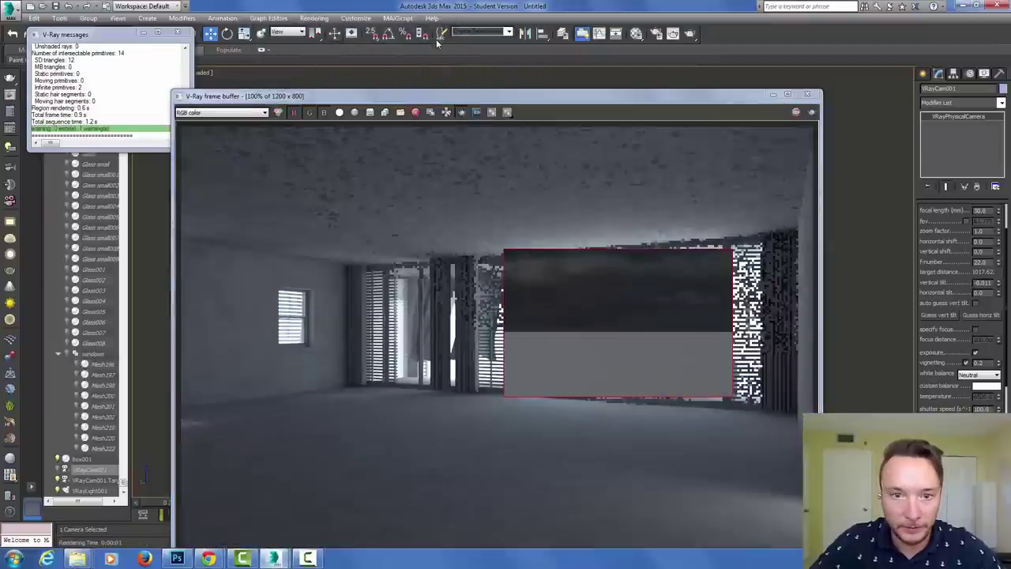
# Set the V-Ray camera's f-number to 16 and re-render the box
pyautogui.hotkey('shift', 'q')
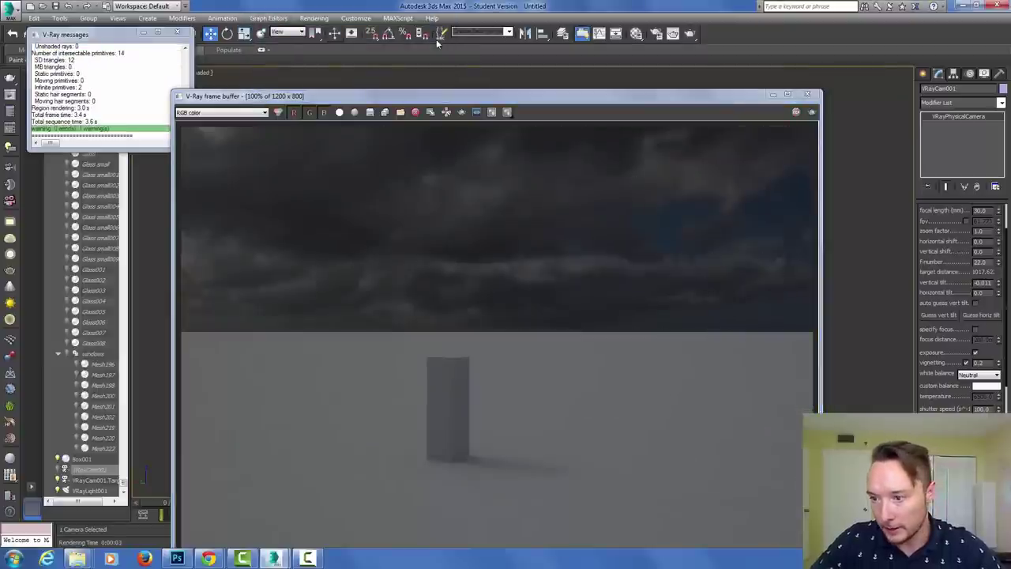
pyautogui.write('6')
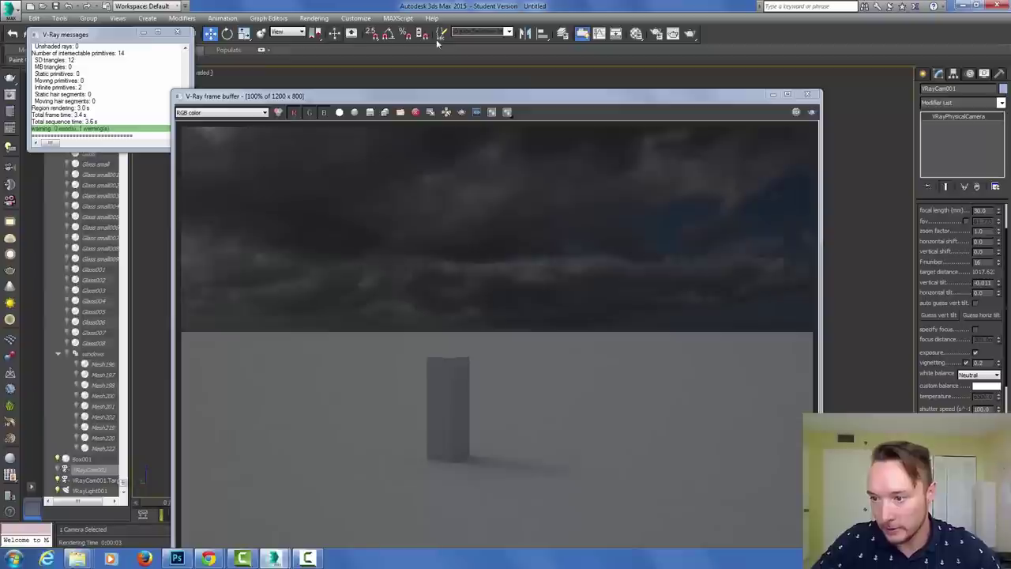
pyautogui.click(436, 37)
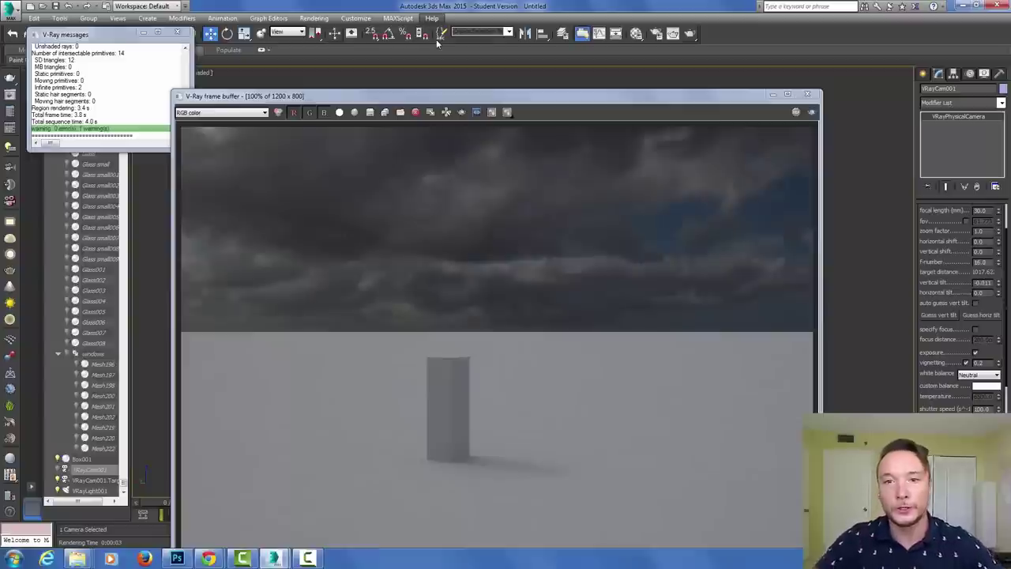
# Render once more, then delete the Box001 test box from the scene
pyautogui.press('F10')
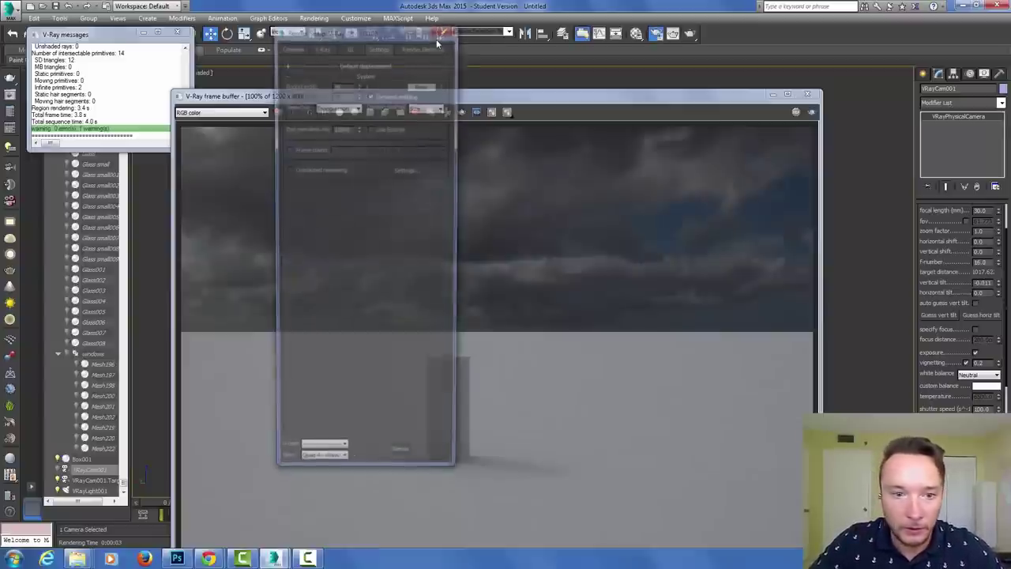
pyautogui.press('m')
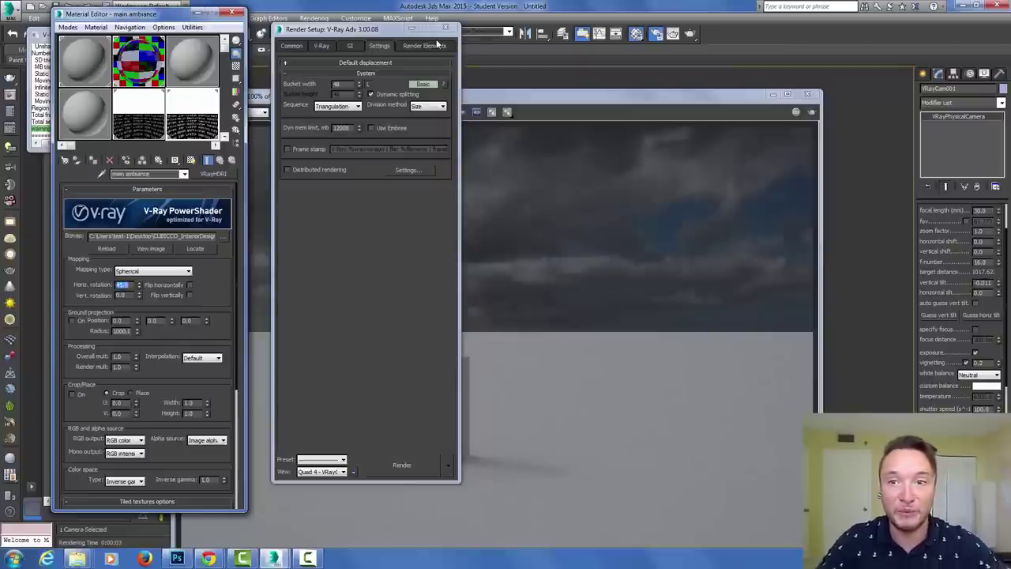
pyautogui.hotkey('shift', 'q')
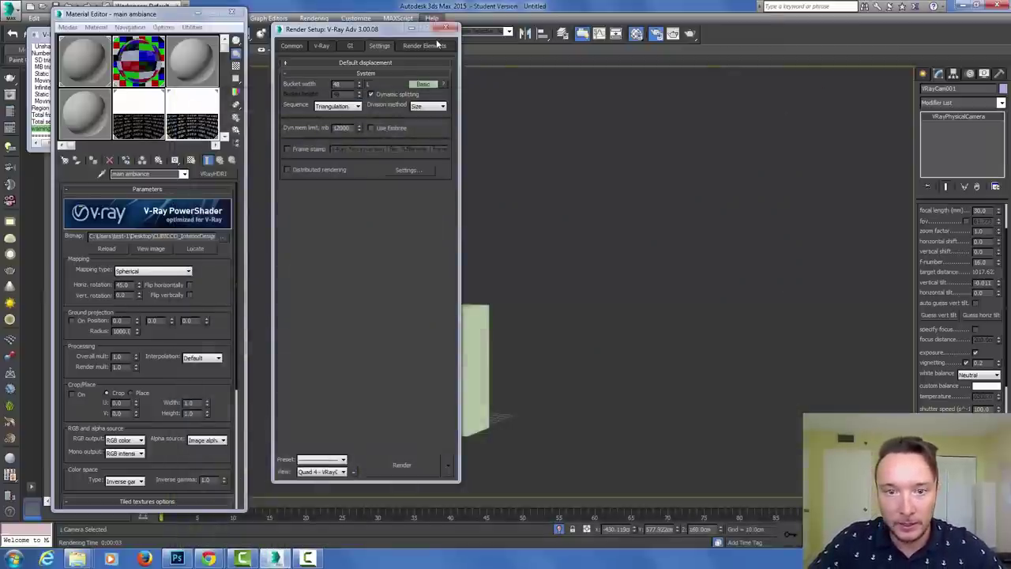
pyautogui.click(446, 29)
pyautogui.press('Delete')
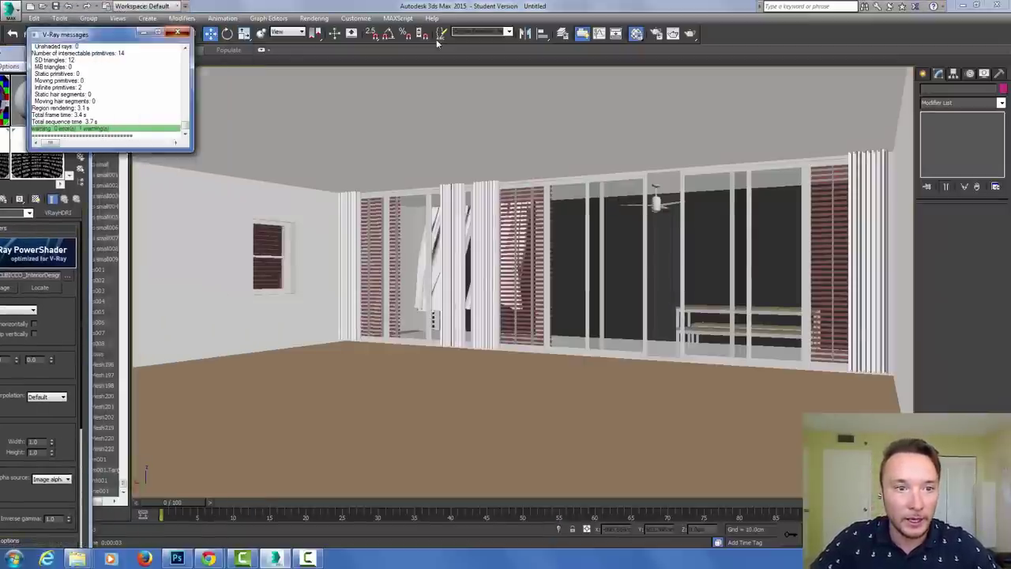
# Set the V-Ray camera's f-number to 4 and render the interior from the camera view
pyautogui.press('c')
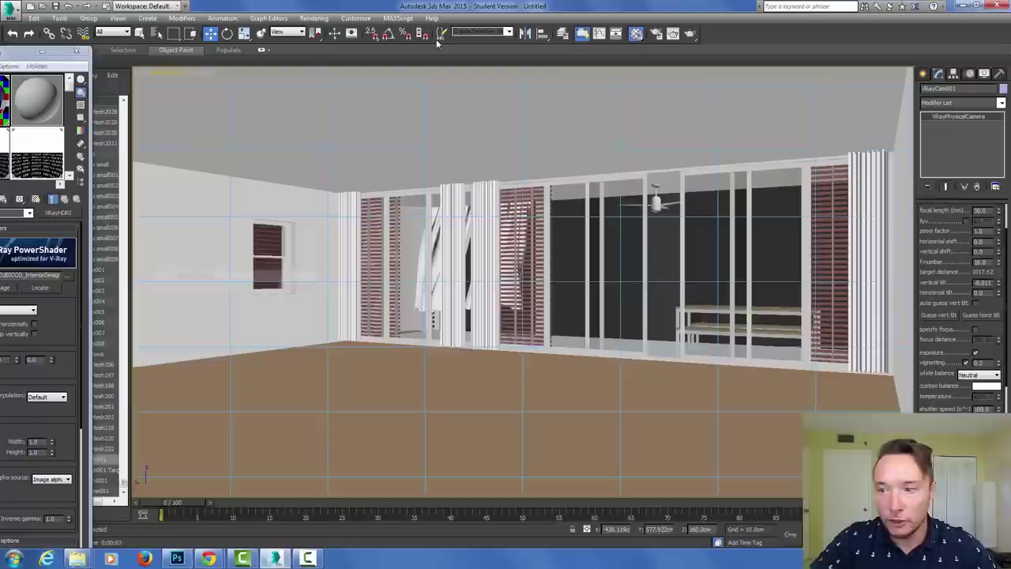
pyautogui.write('4')
pyautogui.press('Return')
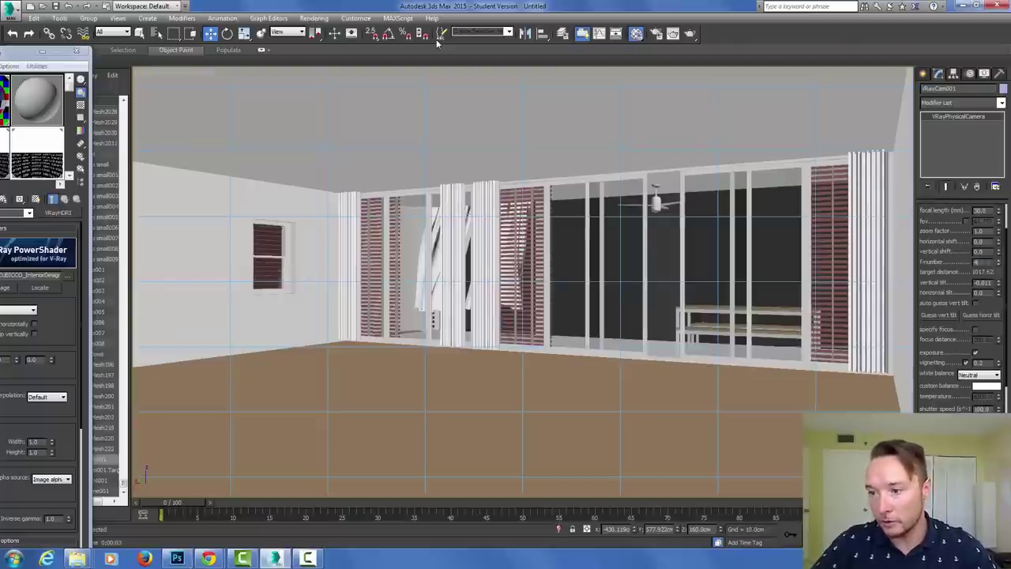
pyautogui.hotkey('shift', 'q')
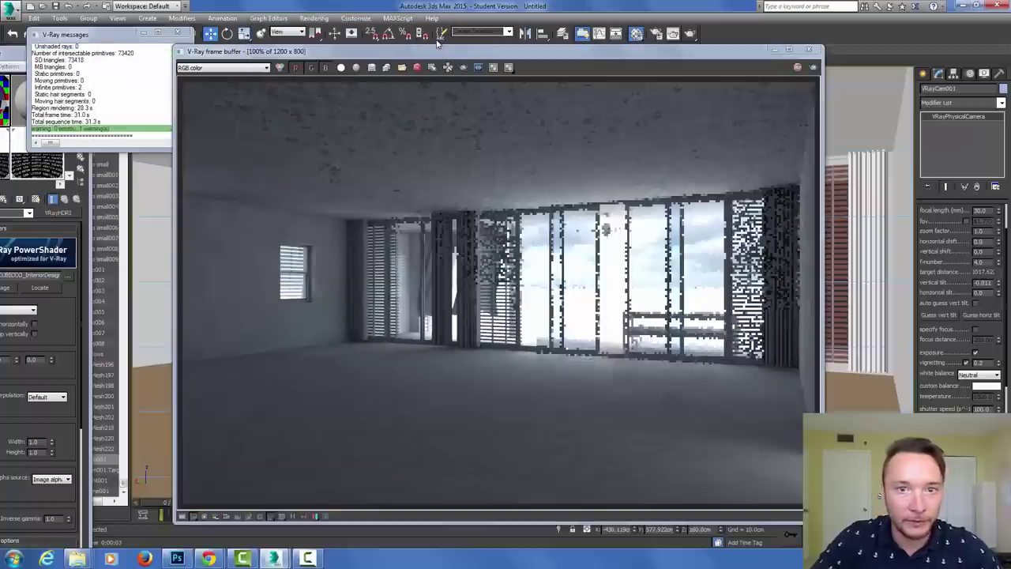
pyautogui.press('F10')
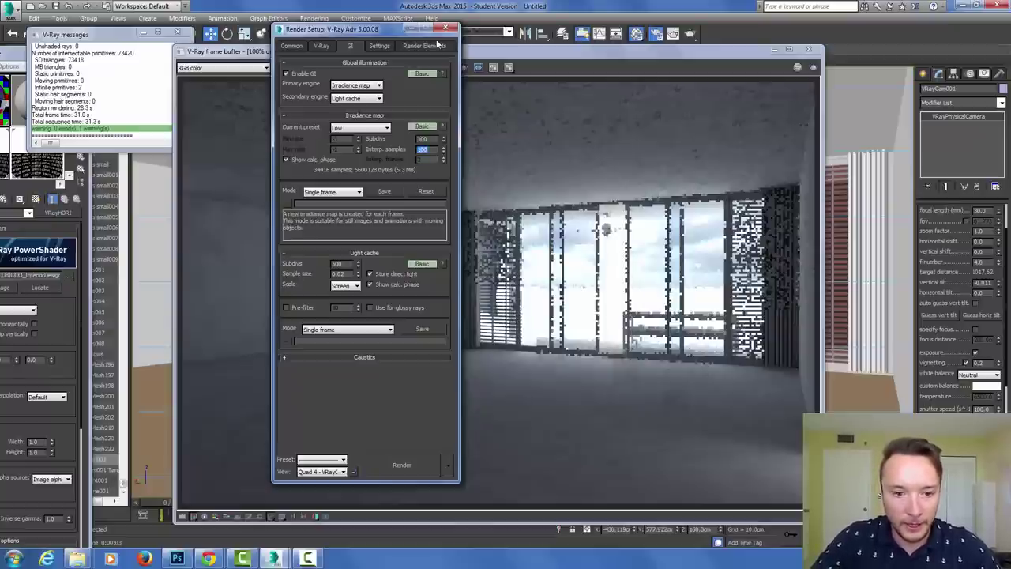
# Raise light cache Subdivs from 500 to 1200, check the output size, and re-render
pyautogui.press('Tab')
pyautogui.write('1')
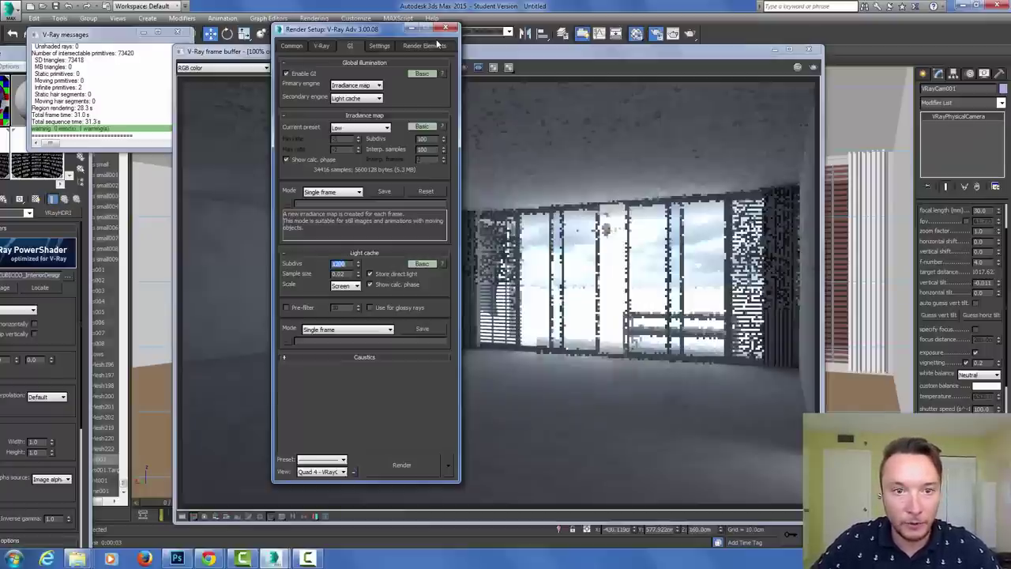
pyautogui.hotkey('ctrl', 'shift', 'Tab')
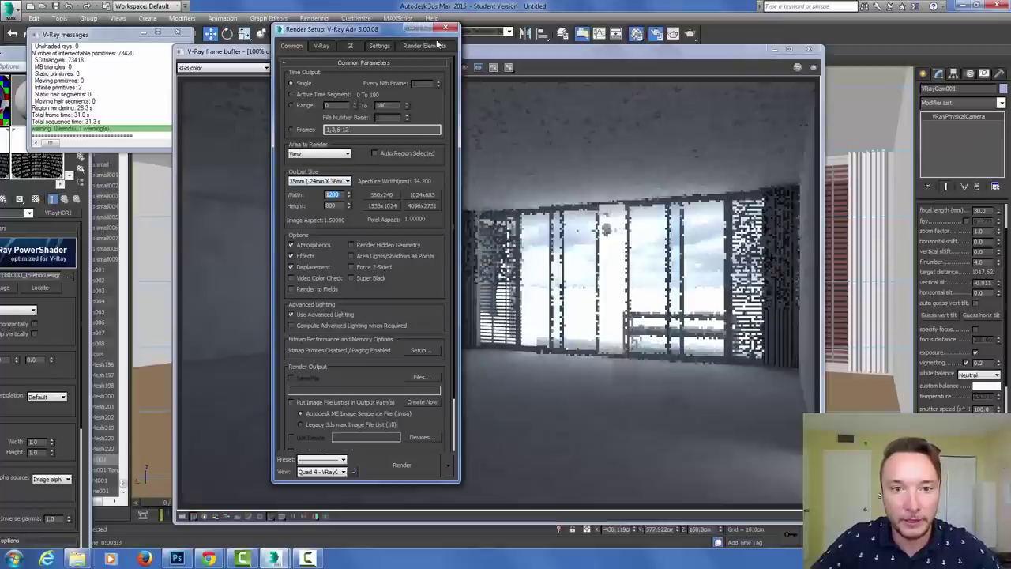
pyautogui.click(412, 28)
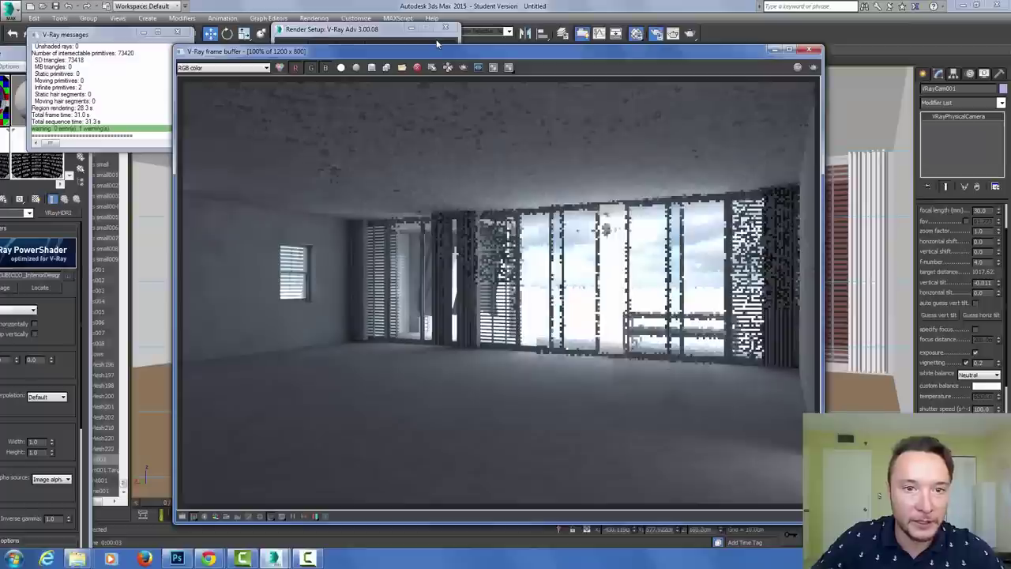
pyautogui.click(426, 28)
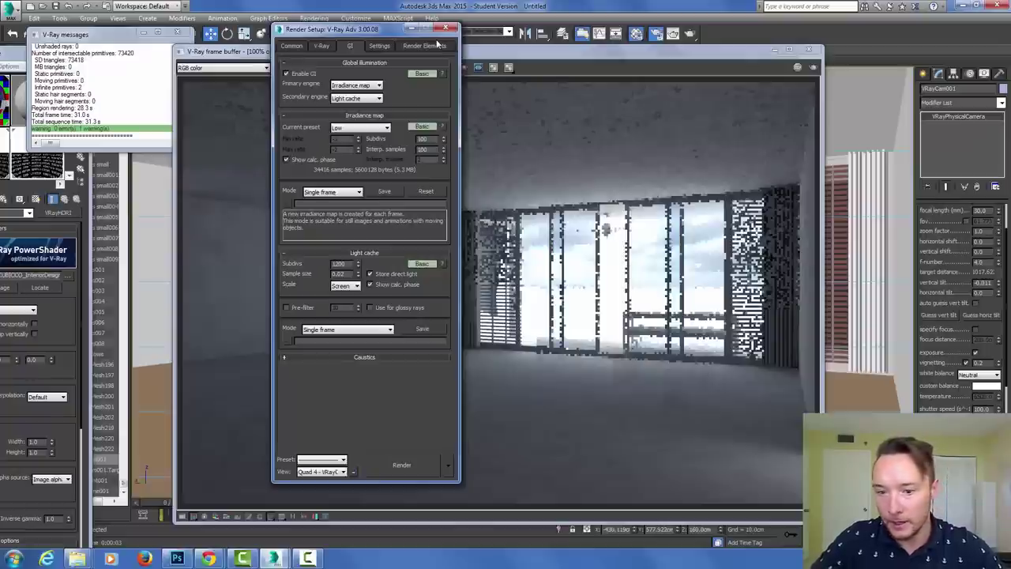
pyautogui.hotkey('shift', 'q')
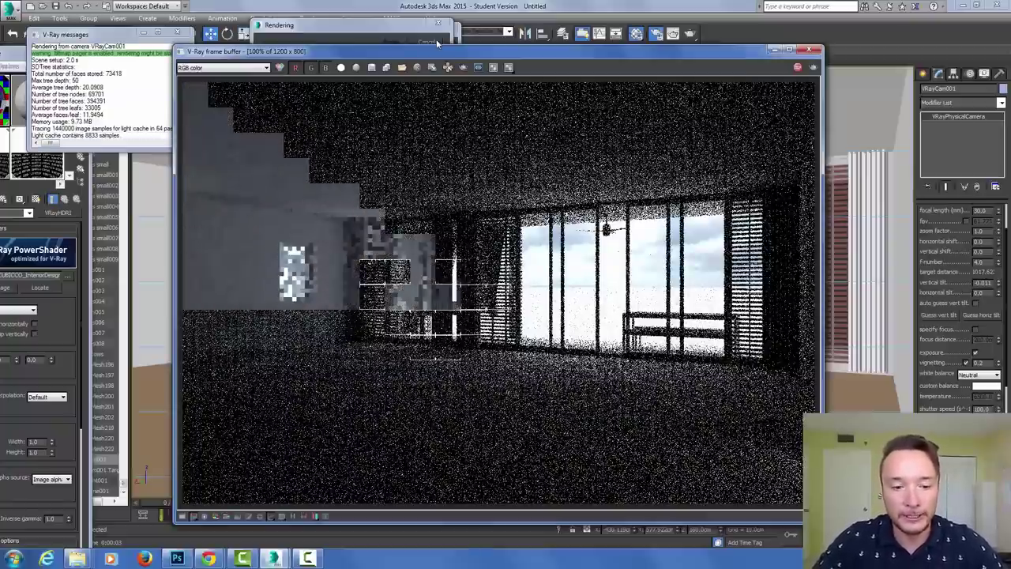
# Bring the Chrome window showing the Axon-Shadows house diagram to the front
pyautogui.moveTo(208, 558)
pyautogui.click(273, 495)
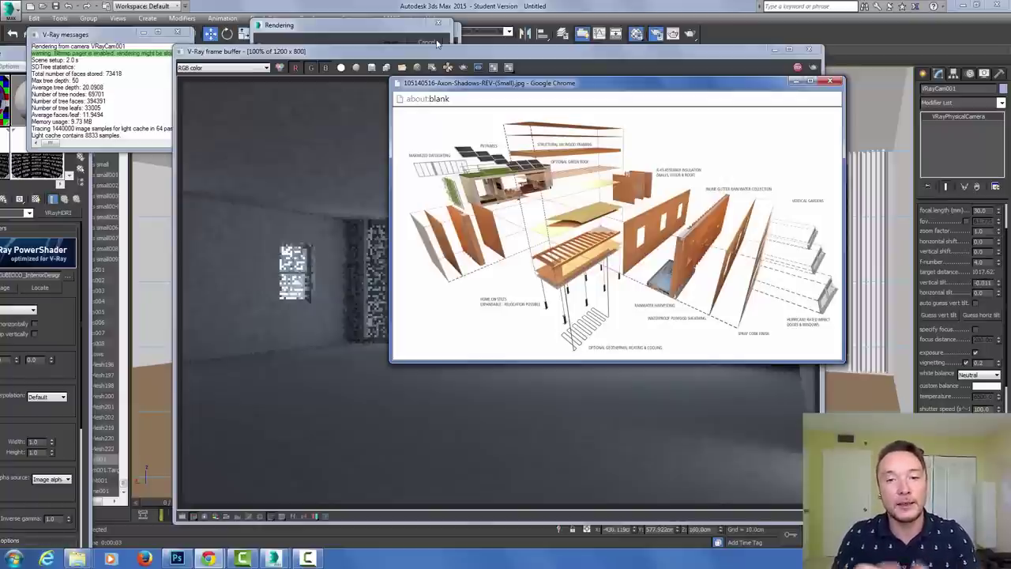
# Browse the Cubicco website tab in Chrome, then hide the browser to see the render
pyautogui.click(208, 558)
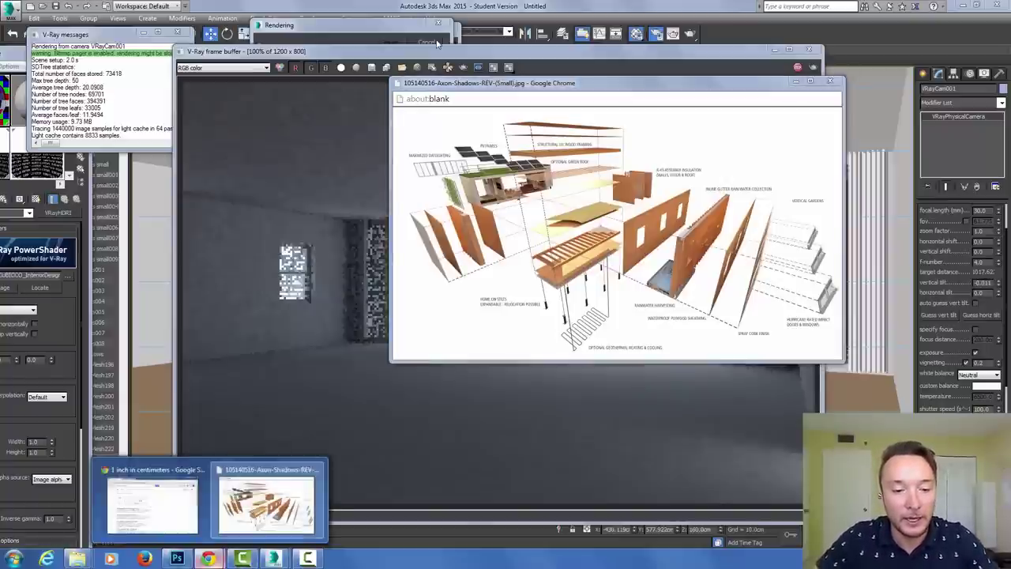
pyautogui.hotkey('alt', 'Tab')
pyautogui.hotkey('ctrl', 'Tab')
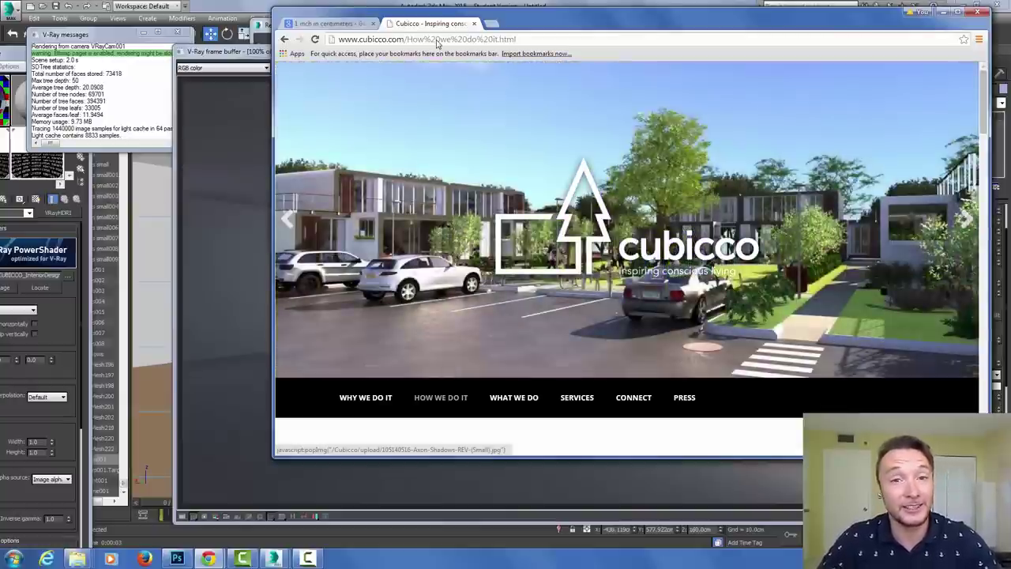
pyautogui.hotkey('alt', 'Tab')
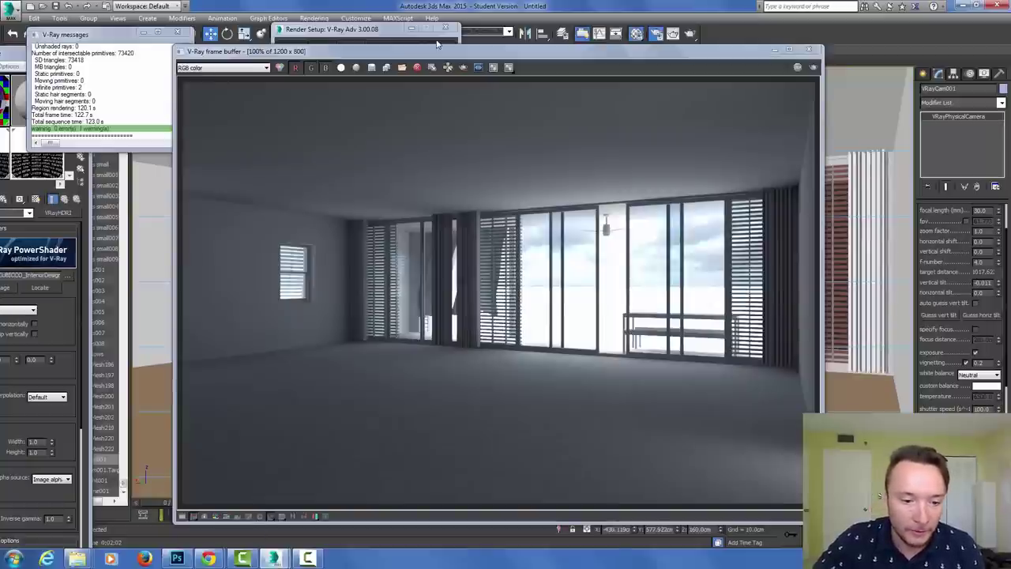
# Open the colour corrections panel beside the finished render in the V-Ray frame buffer
pyautogui.click(183, 516)
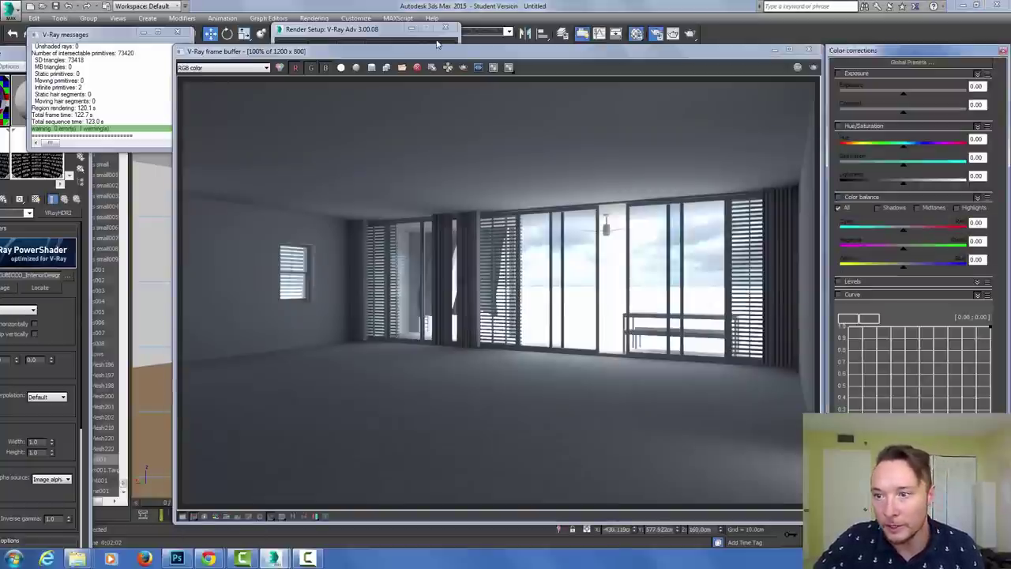
# Set exposure 1.50, contrast 0.16 and 0.14 red colour balance, then begin saving the image
pyautogui.moveTo(905, 93)
pyautogui.mouseDown()
pyautogui.moveTo(927, 93)
pyautogui.moveTo(905, 112)
pyautogui.moveTo(922, 93)
pyautogui.mouseUp()
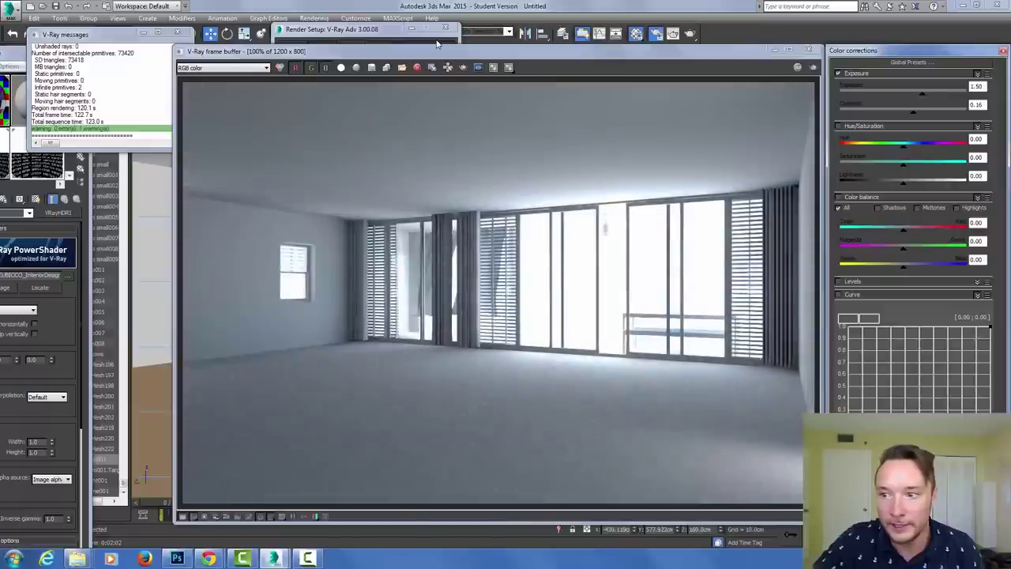
pyautogui.moveTo(903, 145); pyautogui.dragTo(912, 163)
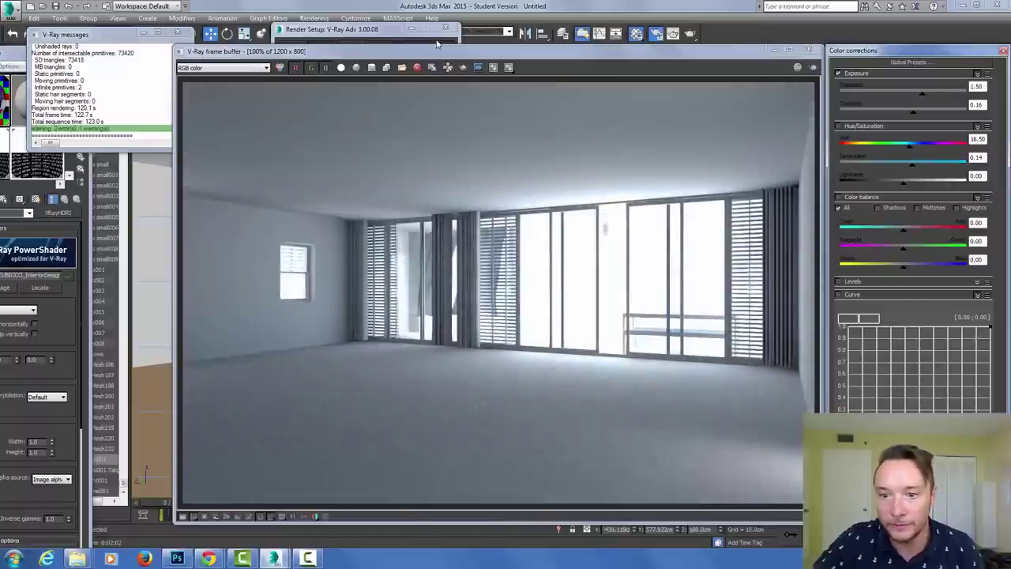
pyautogui.click(864, 126)
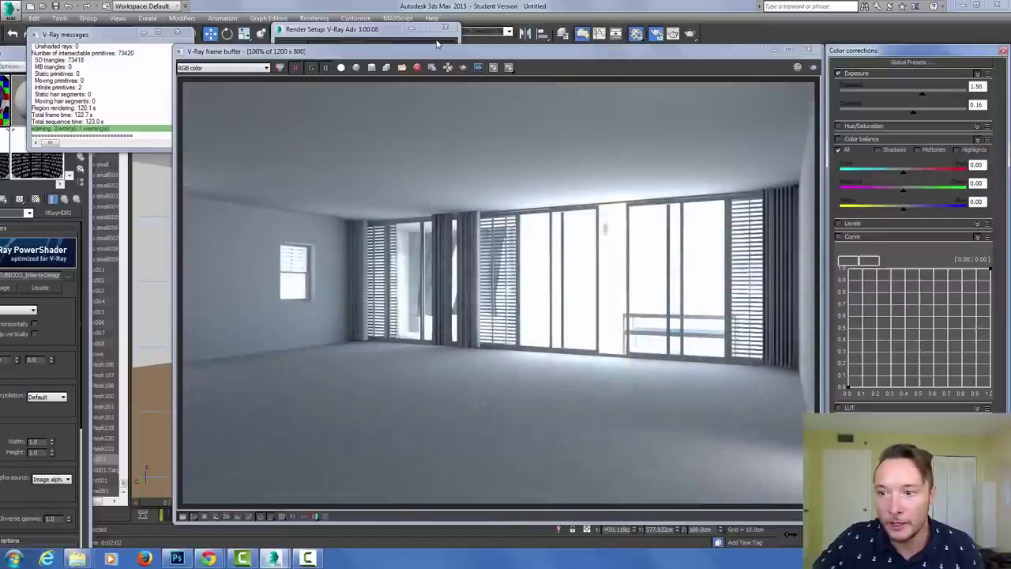
pyautogui.moveTo(903, 168); pyautogui.dragTo(911, 170)
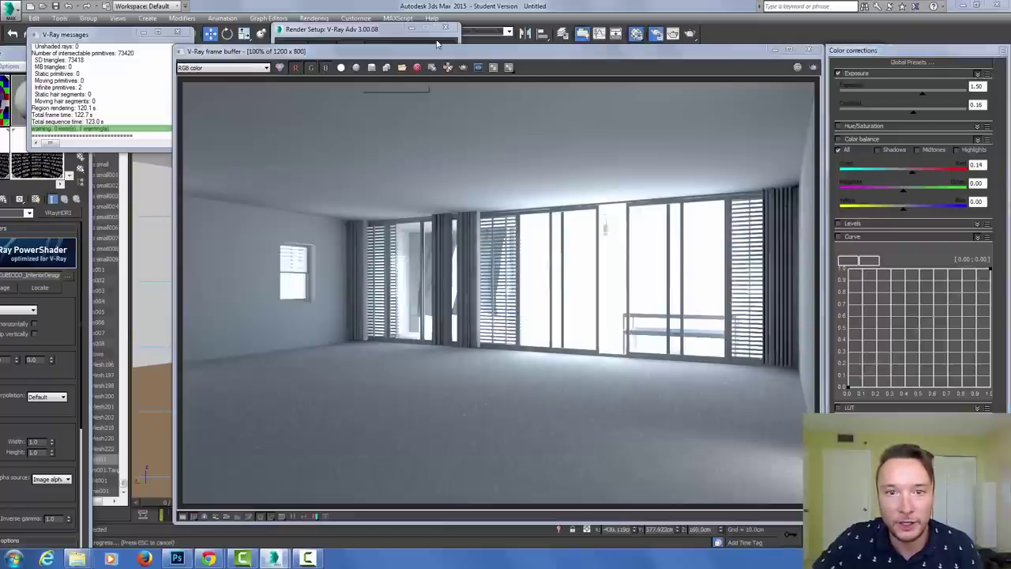
pyautogui.click(371, 67)
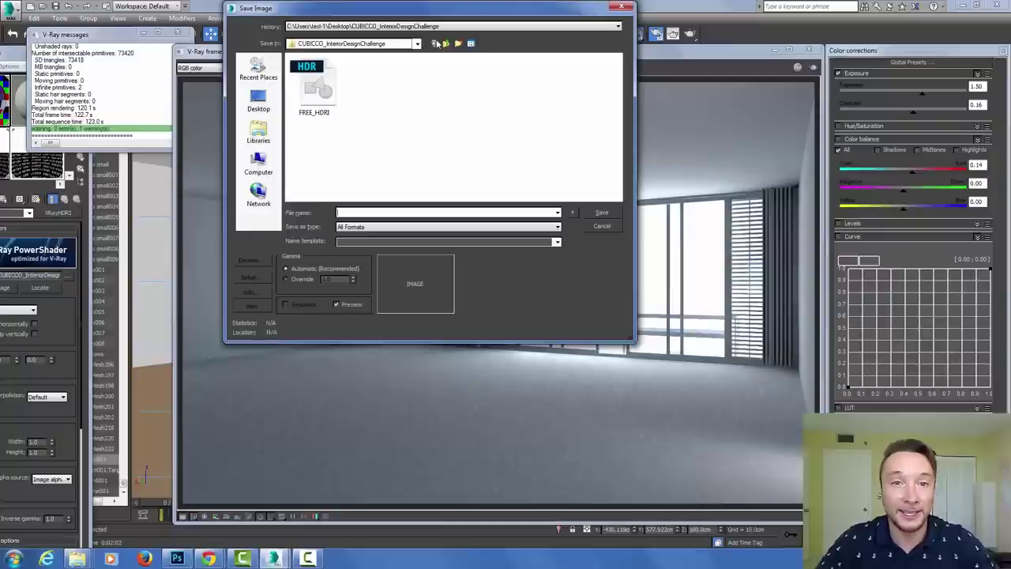